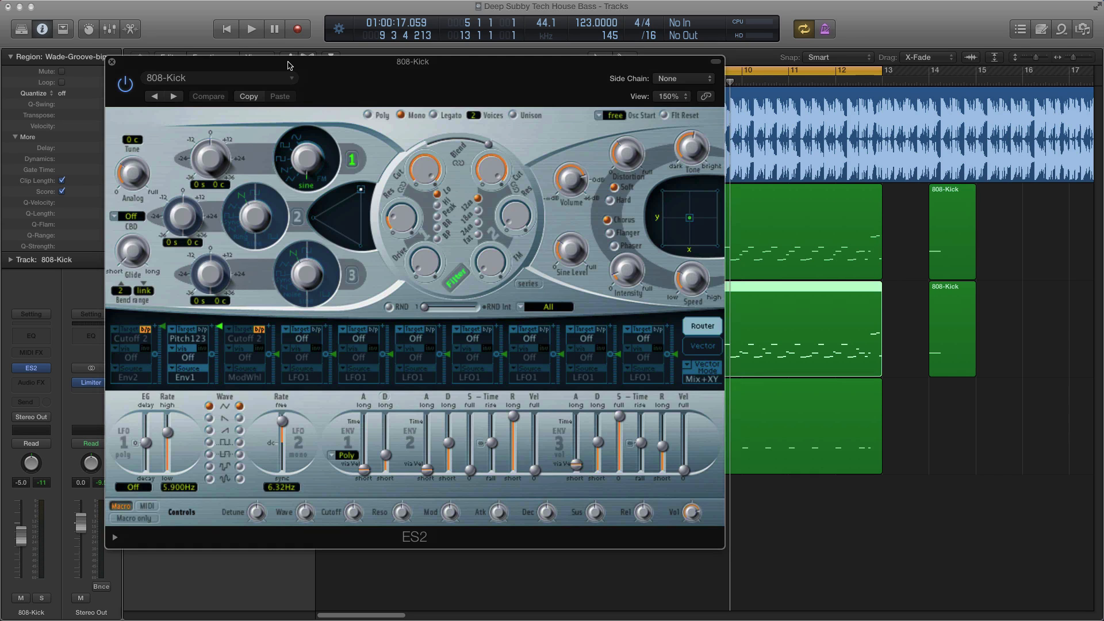
- Close the 808-Kick synth window and deselect the region in the arrangement
left_click_drag(289, 65, 342, 74)
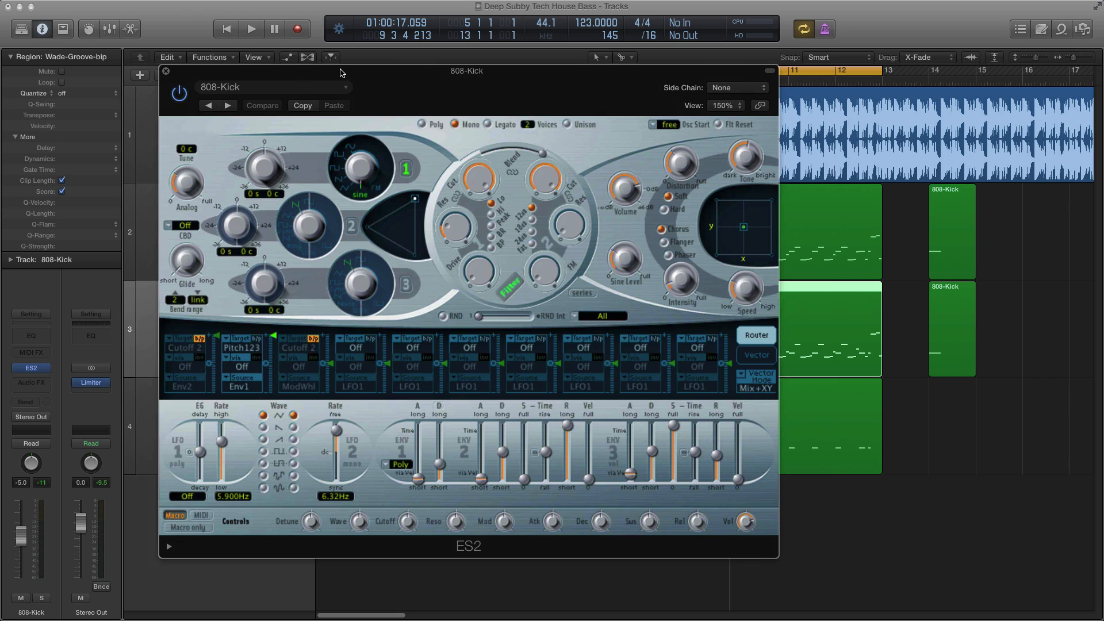
left_click_drag(338, 73, 87, 123)
key("super+w")
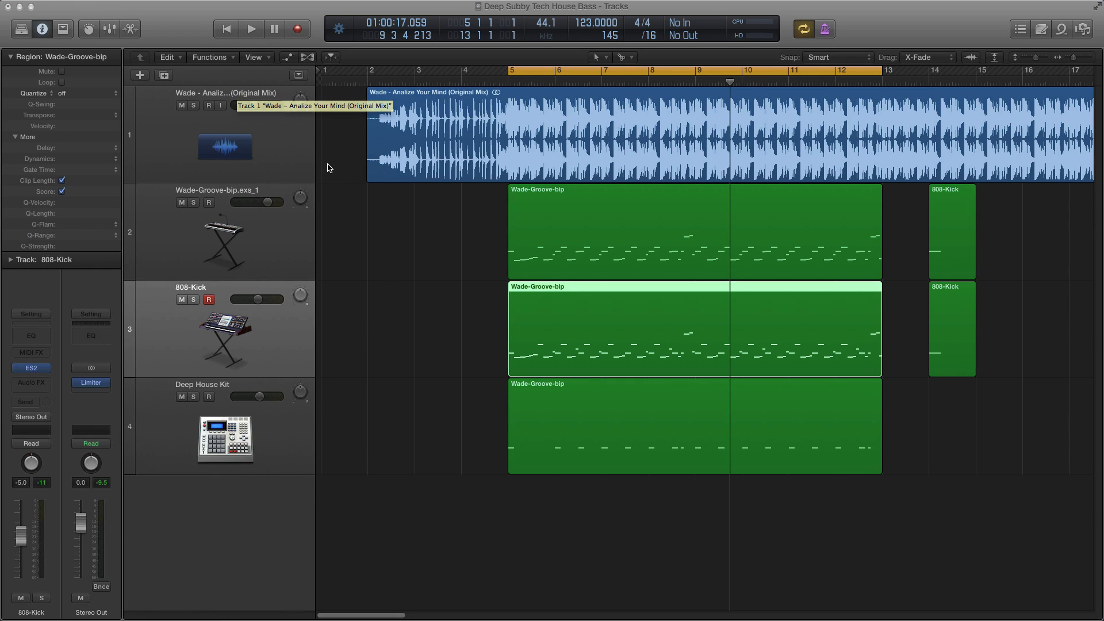
left_click(357, 505)
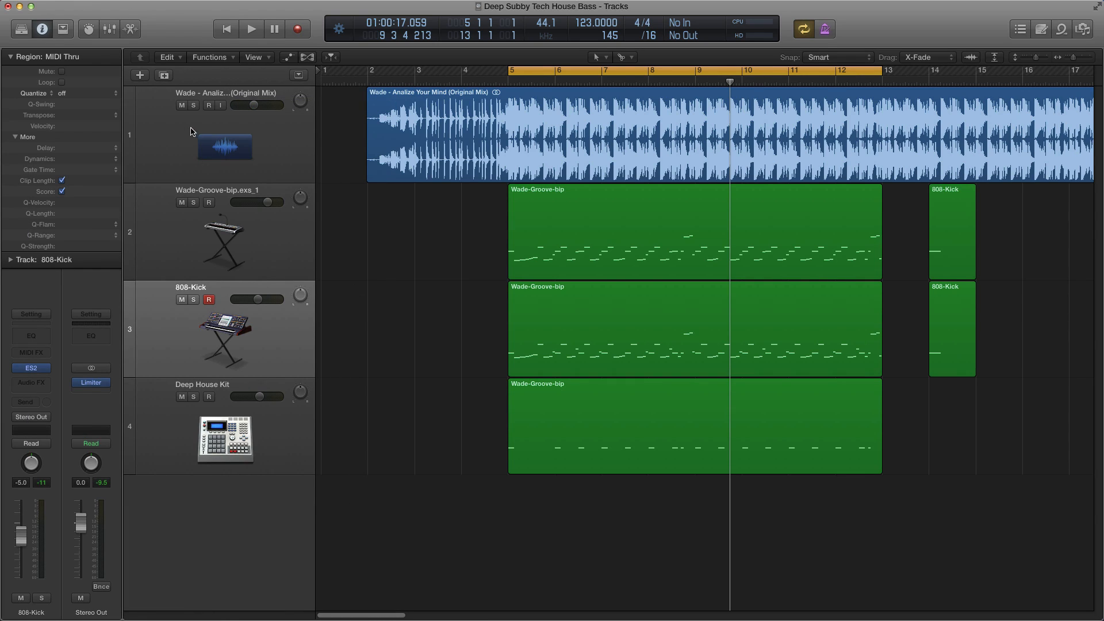
- Create one new software instrument track and load the stereo ES2 synthesizer on it
key("alt+super+n")
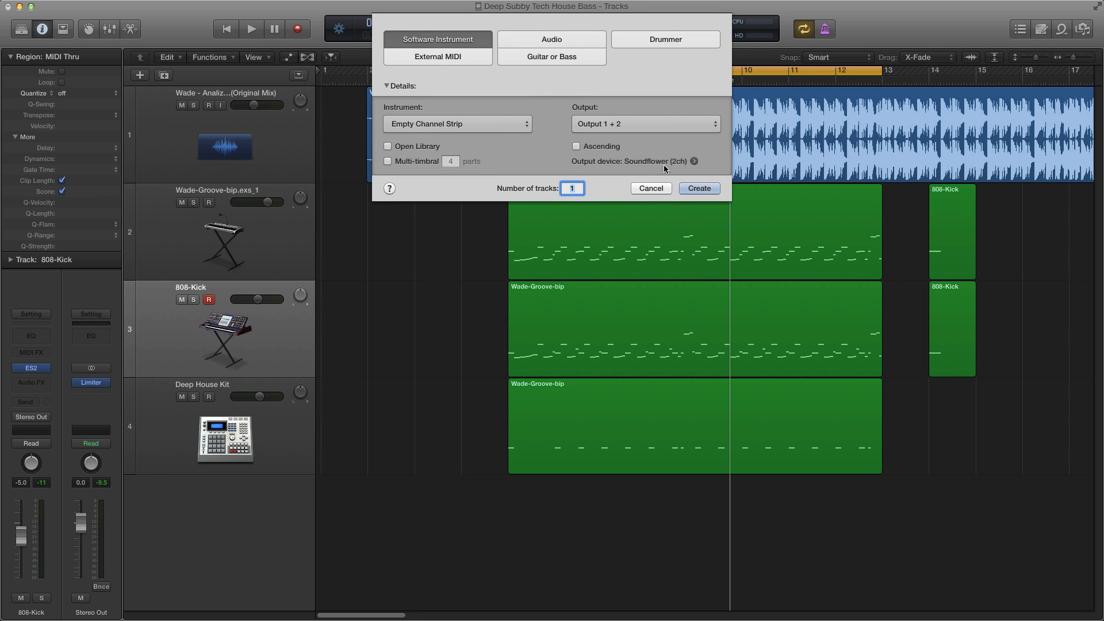
left_click(703, 189)
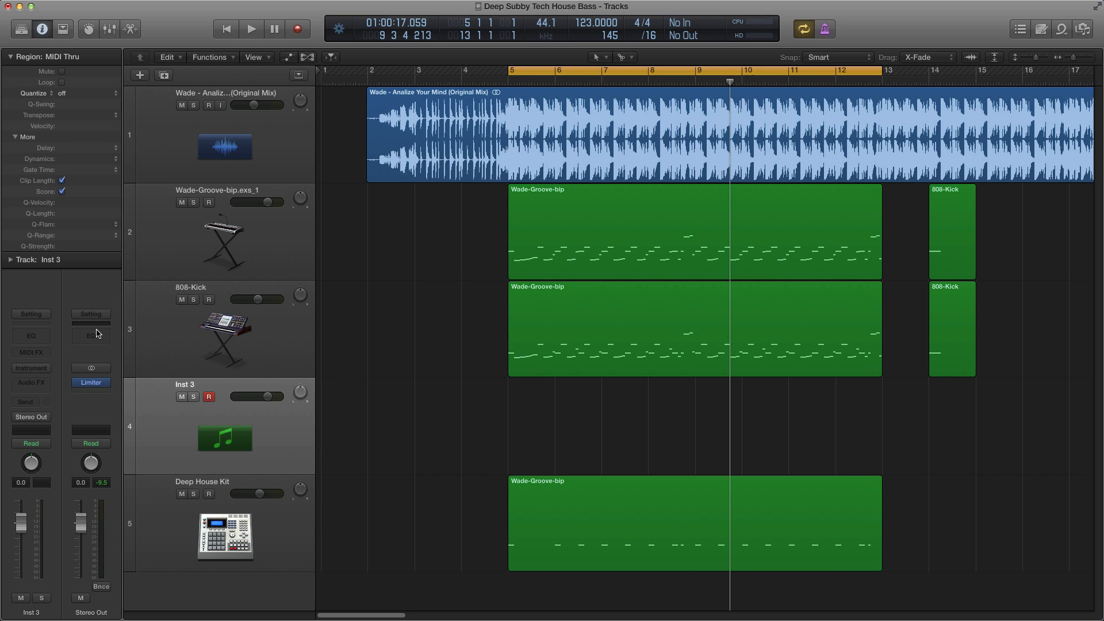
left_click(46, 368)
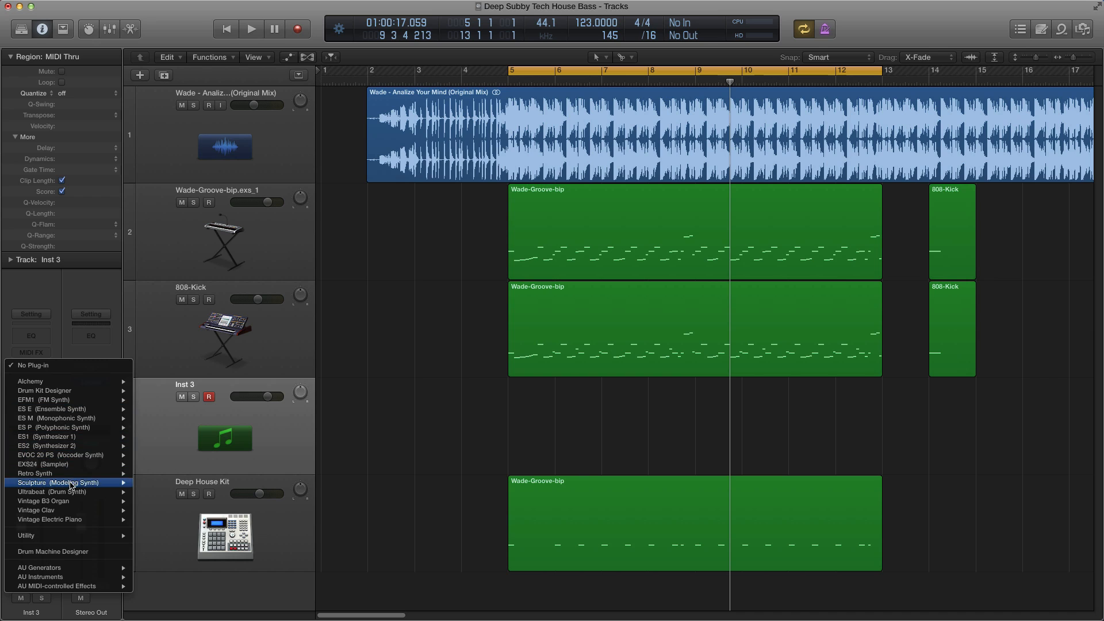
mouse_move(53, 447)
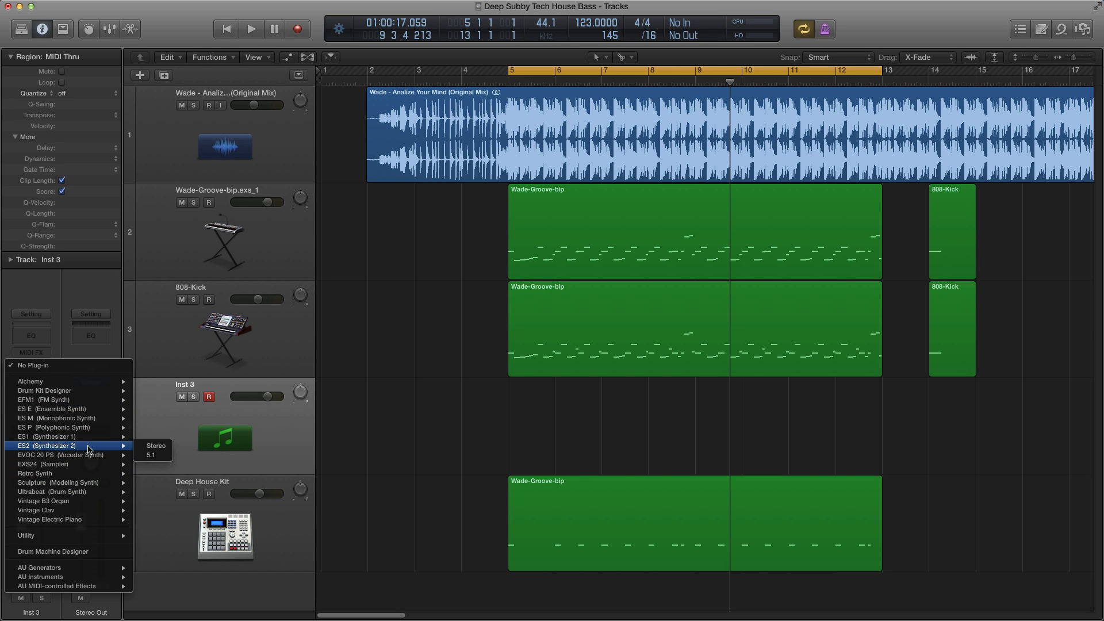
left_click(153, 447)
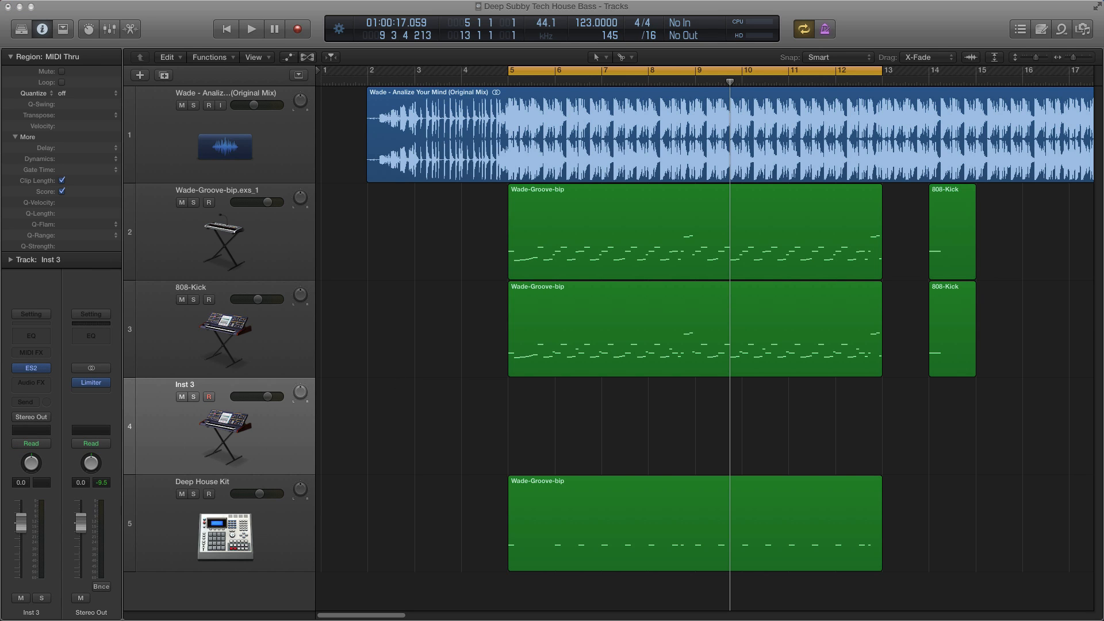
- Load the Init-Rest preset in the new track's ES2
left_click_drag(365, 71, 690, 77)
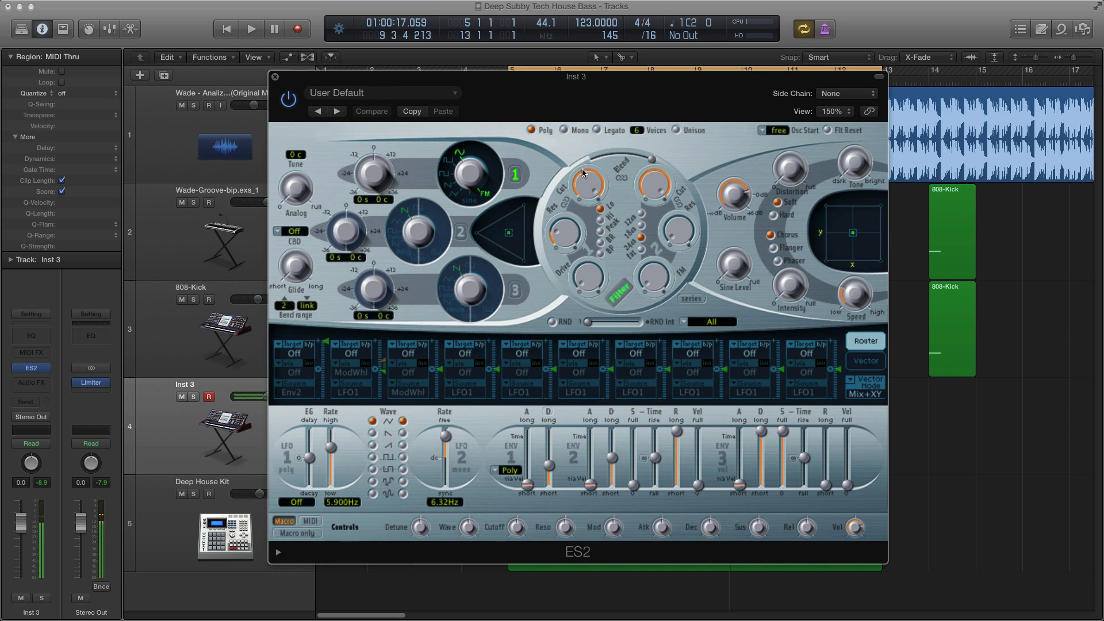
left_click_drag(580, 77, 676, 91)
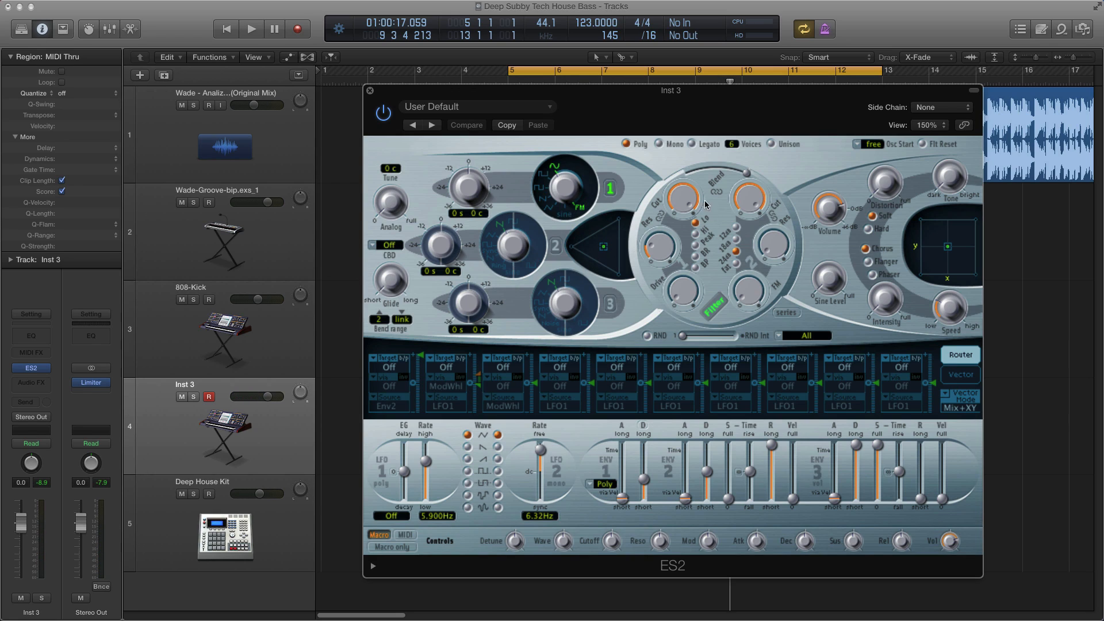
left_click_drag(711, 96, 663, 95)
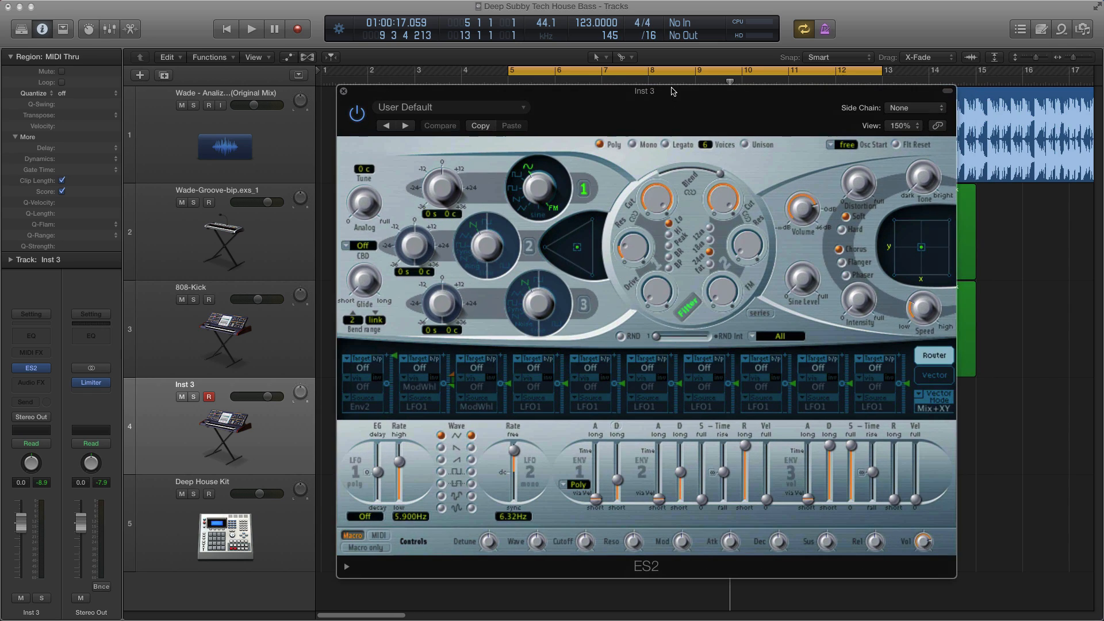
left_click(475, 110)
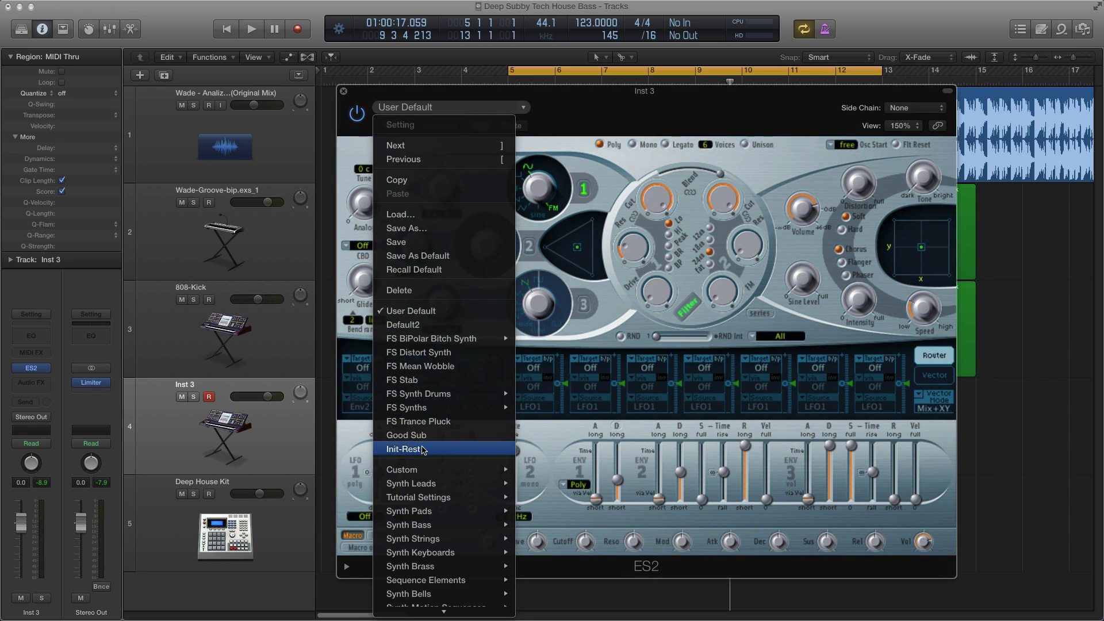
left_click(424, 451)
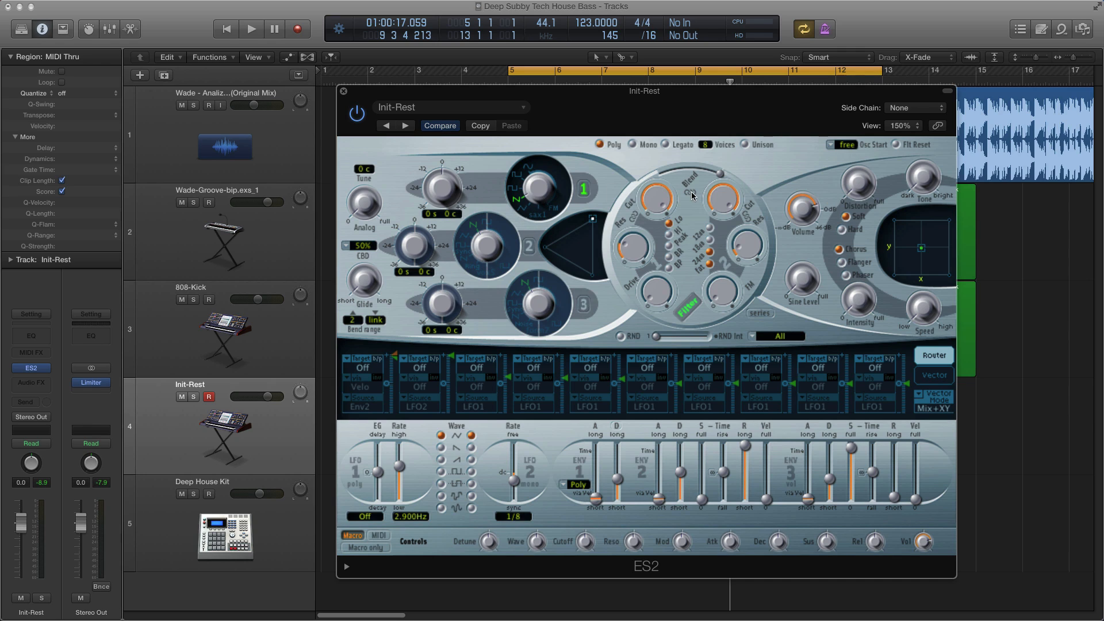
mouse_move(505, 95)
left_mouse_down()
mouse_move(485, 98)
mouse_move(499, 91)
left_mouse_up()
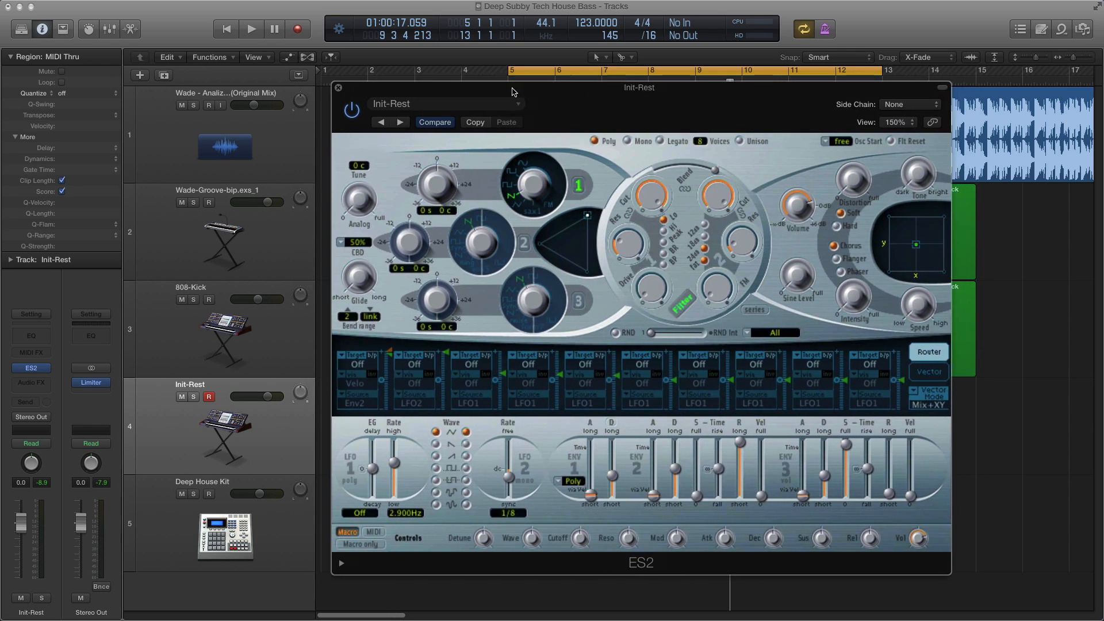
left_click(465, 105)
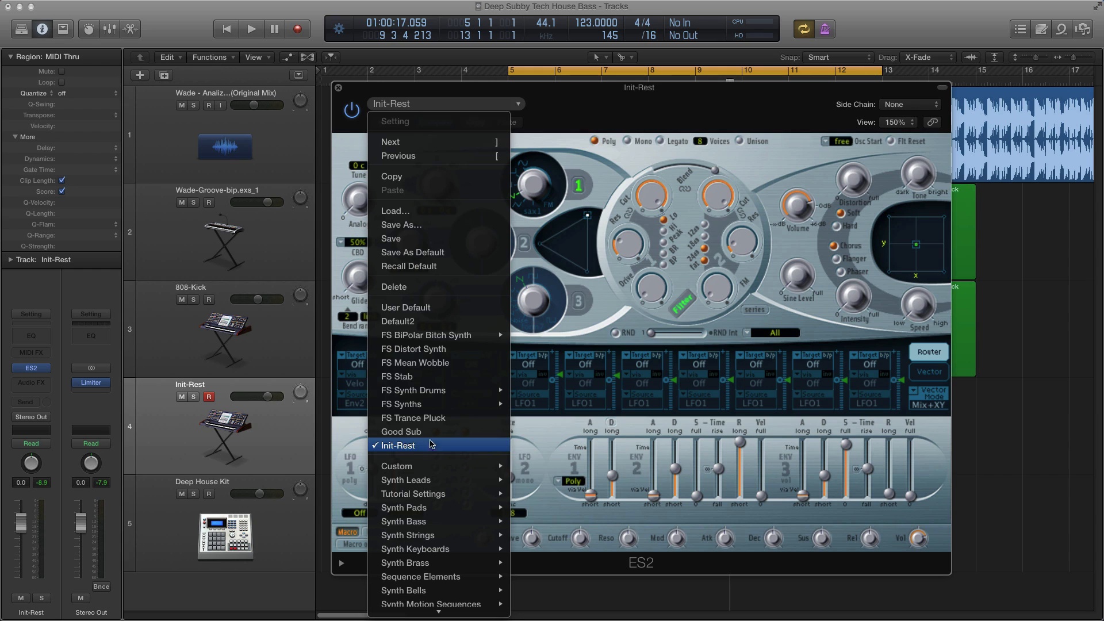
left_click(435, 91)
left_click_drag(427, 84, 429, 85)
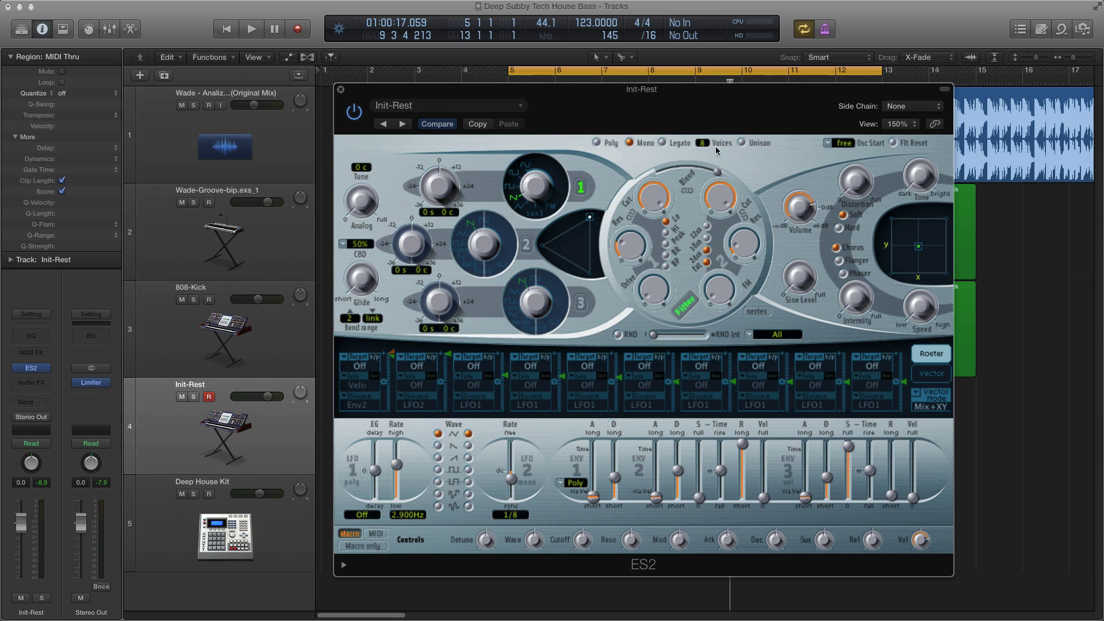
- Set the synth to Mono with 1 voice and choose the 00-sine waveform for oscillator 1
left_click_drag(706, 146, 713, 191)
left_click(539, 208)
left_click_drag(539, 208, 537, 216)
left_click(535, 218)
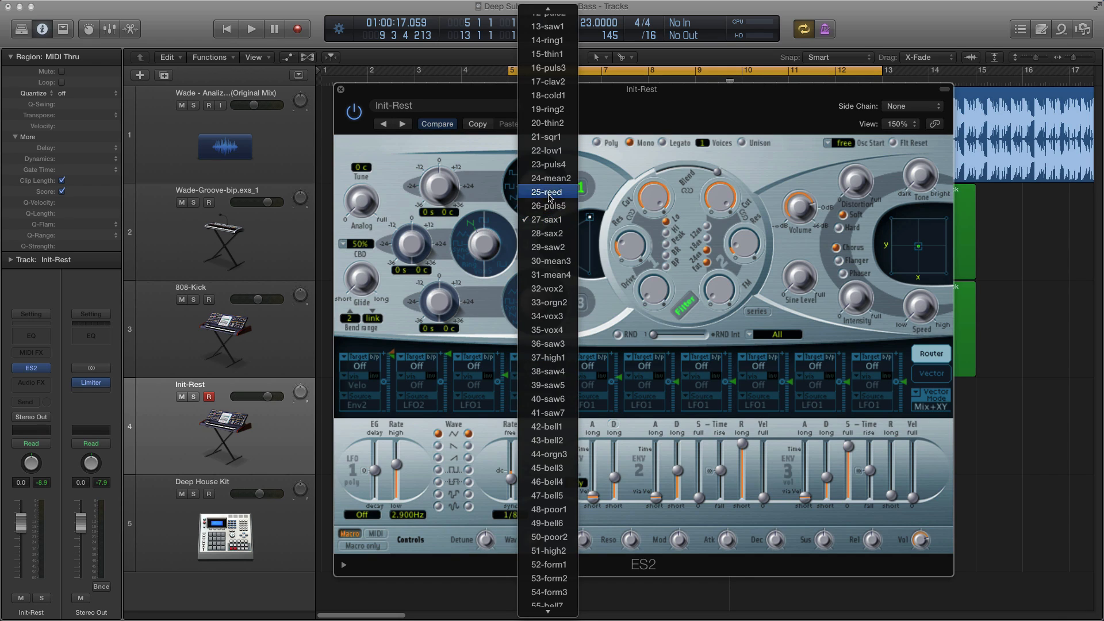
mouse_move(549, 14)
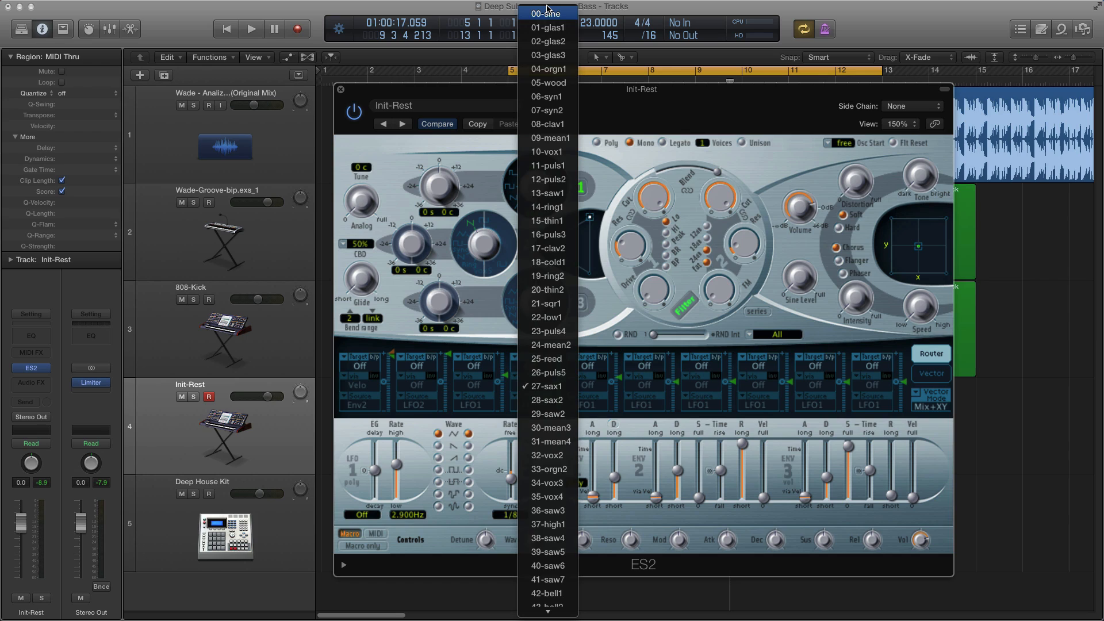
left_click(547, 13)
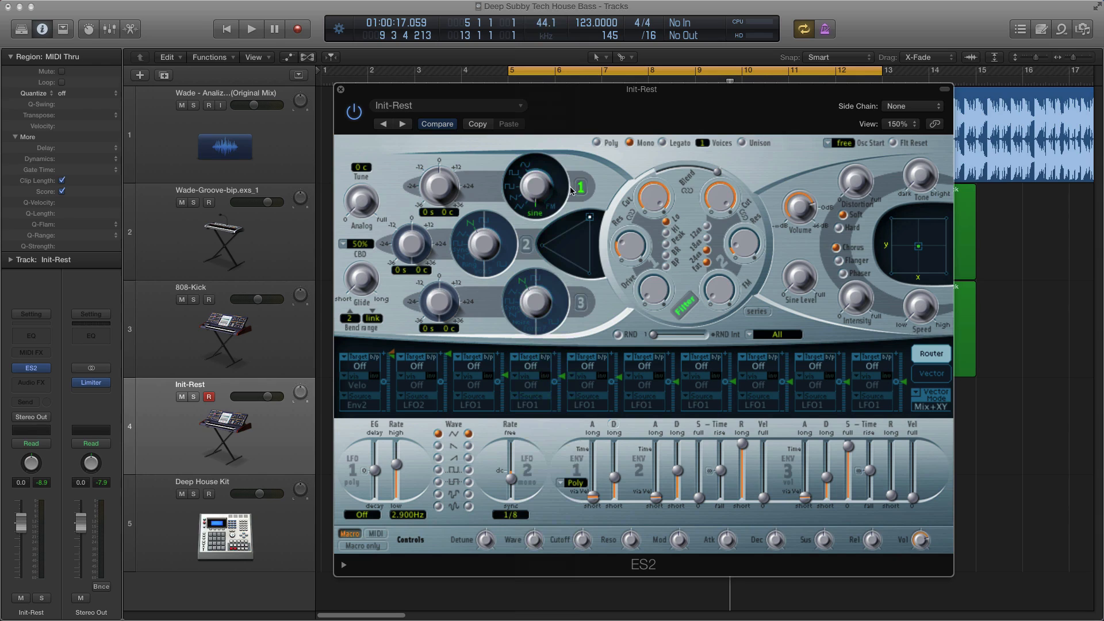
left_click(590, 218)
- Raise the Analog amount moderately and set filter 2's slope to 12 dB
left_click_drag(361, 200, 372, 150)
left_click_drag(360, 200, 362, 195)
mouse_move(727, 196)
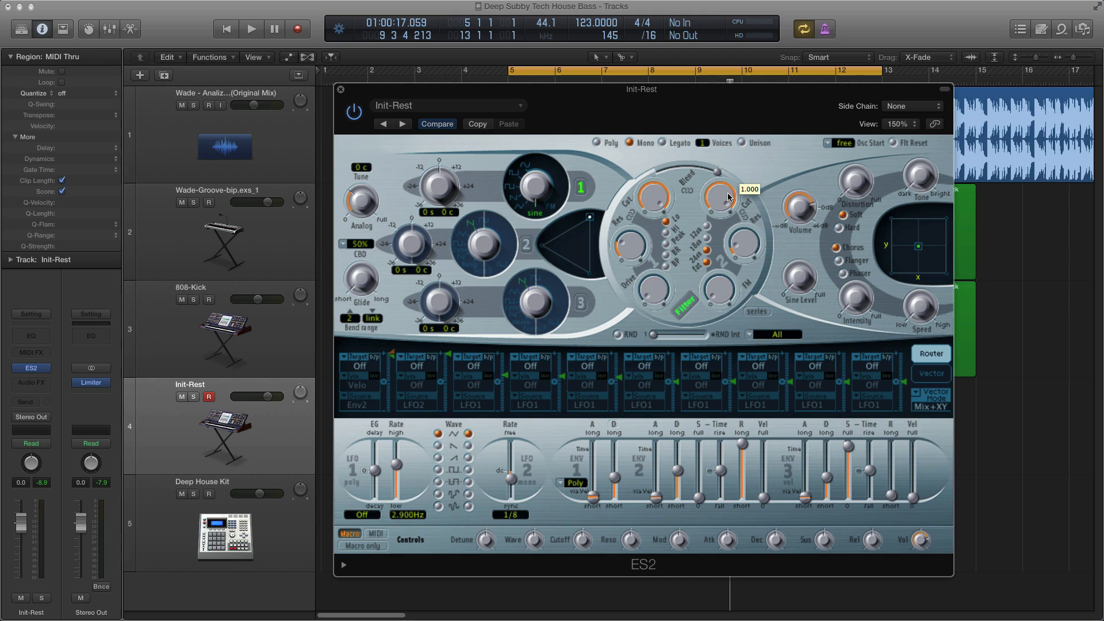
left_click(706, 225)
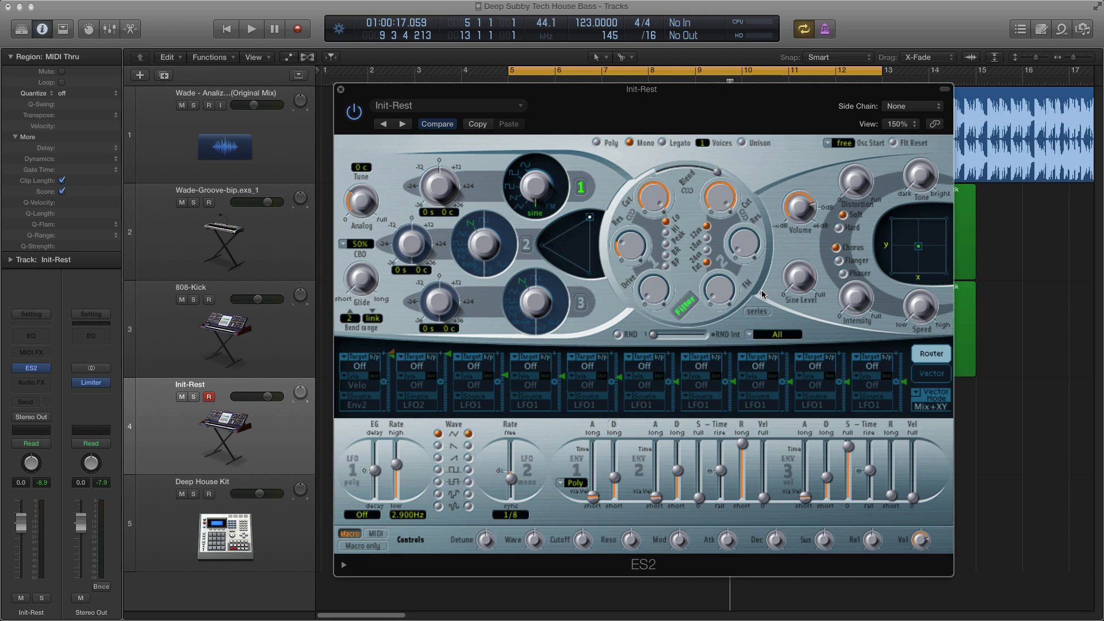
mouse_move(629, 248)
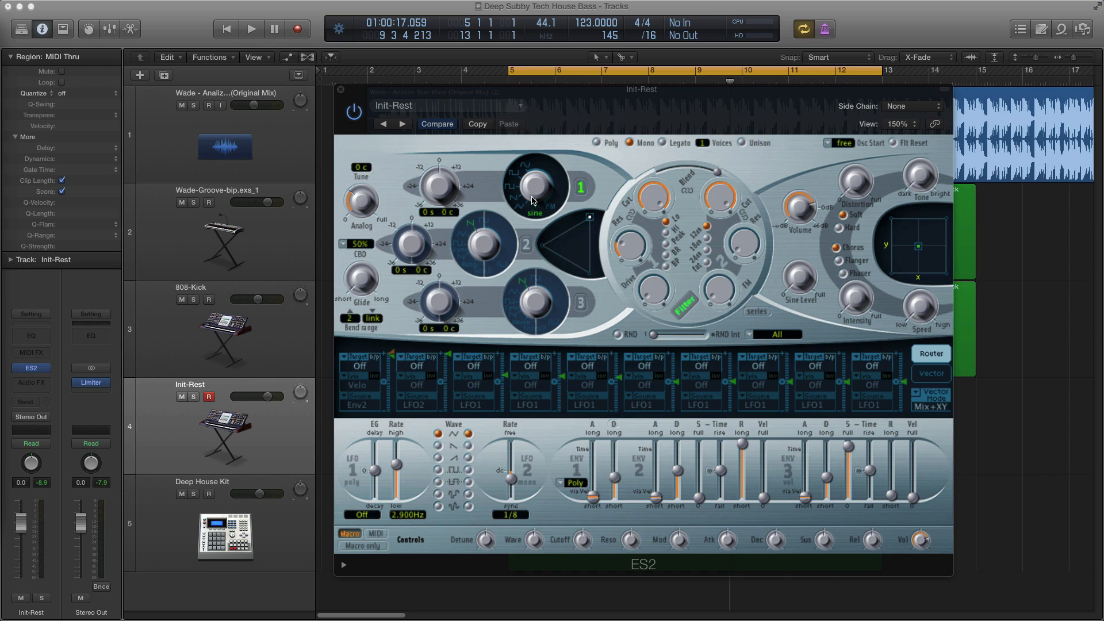
- Raise the Sine Level partway to strengthen the sub of the bass
left_click_drag(800, 277, 810, 201)
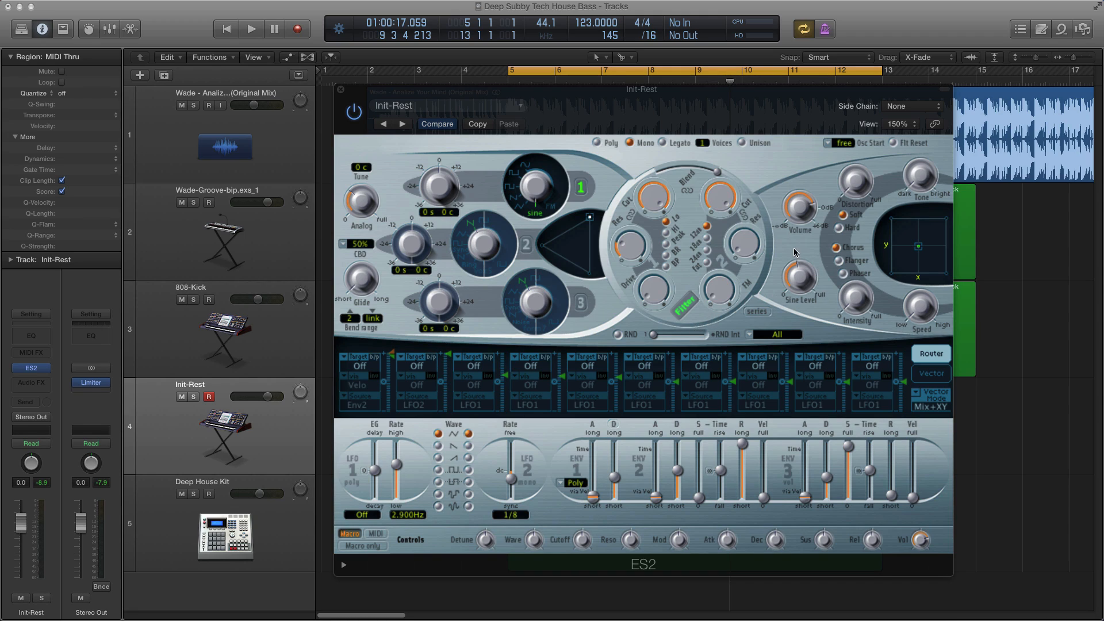
left_click(798, 279)
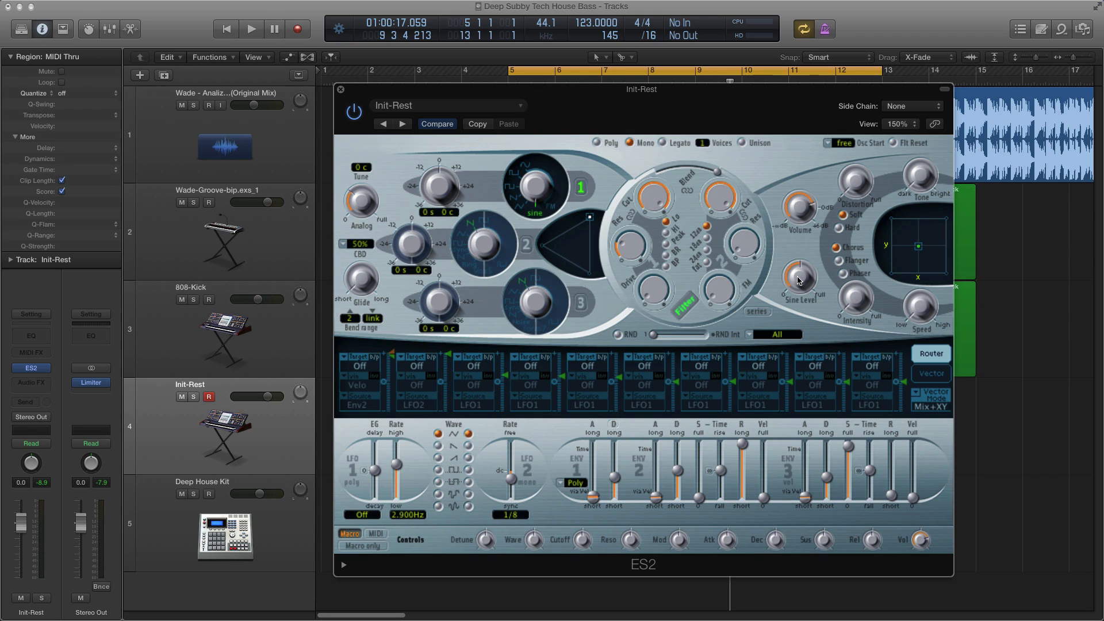
left_click_drag(798, 281, 799, 280)
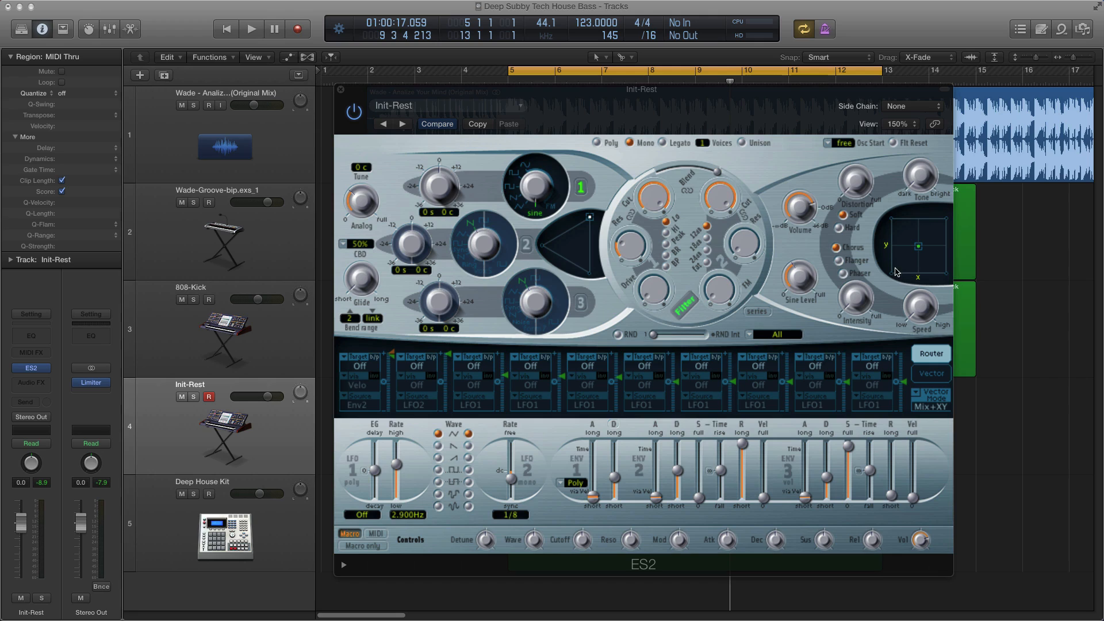
left_click(802, 278)
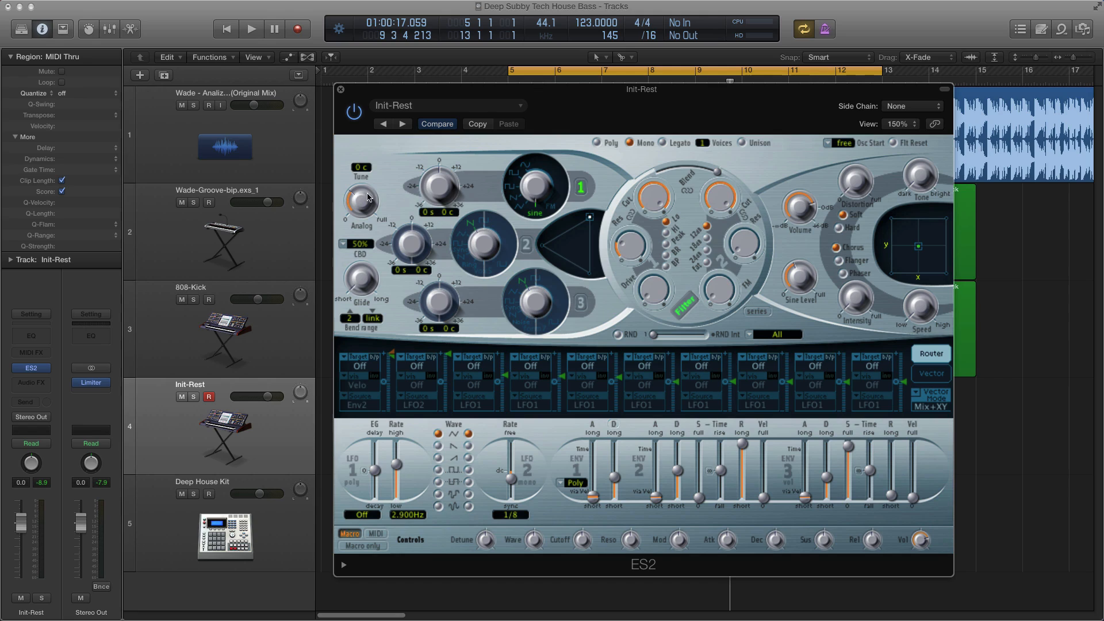
- Add a moderate amount of soft distortion to the sound
left_click(767, 272)
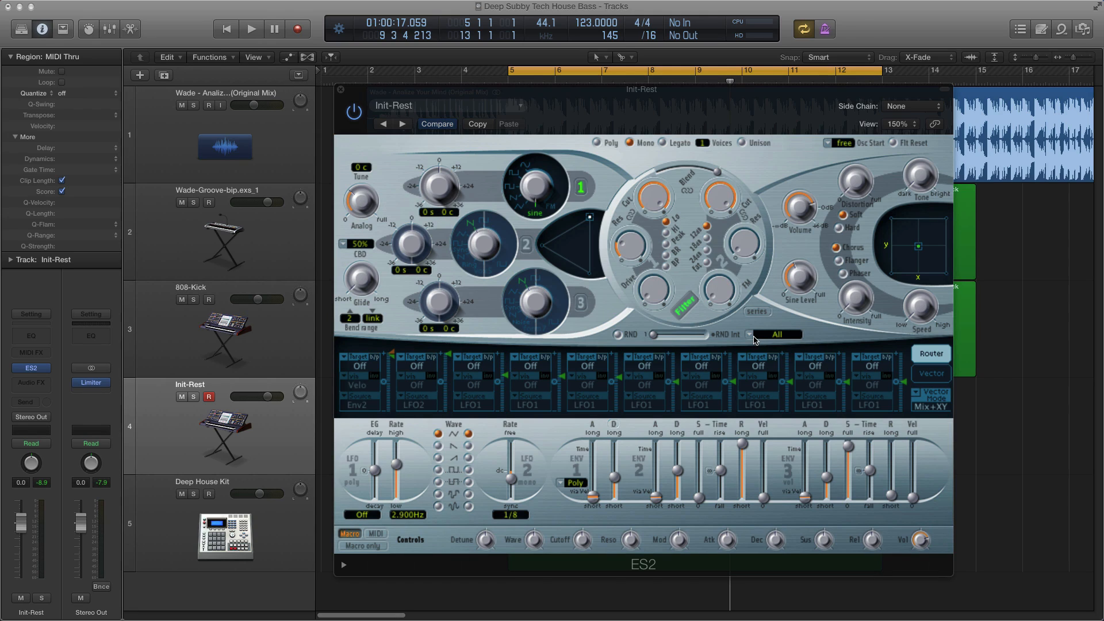
left_click(861, 168)
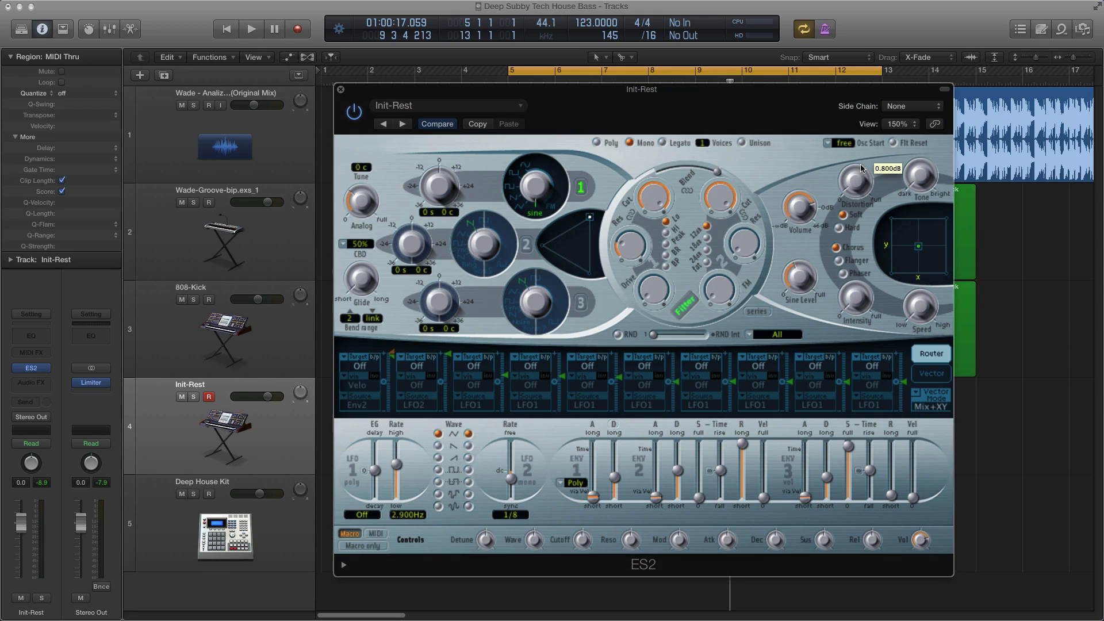
left_click_drag(860, 168, 863, 117)
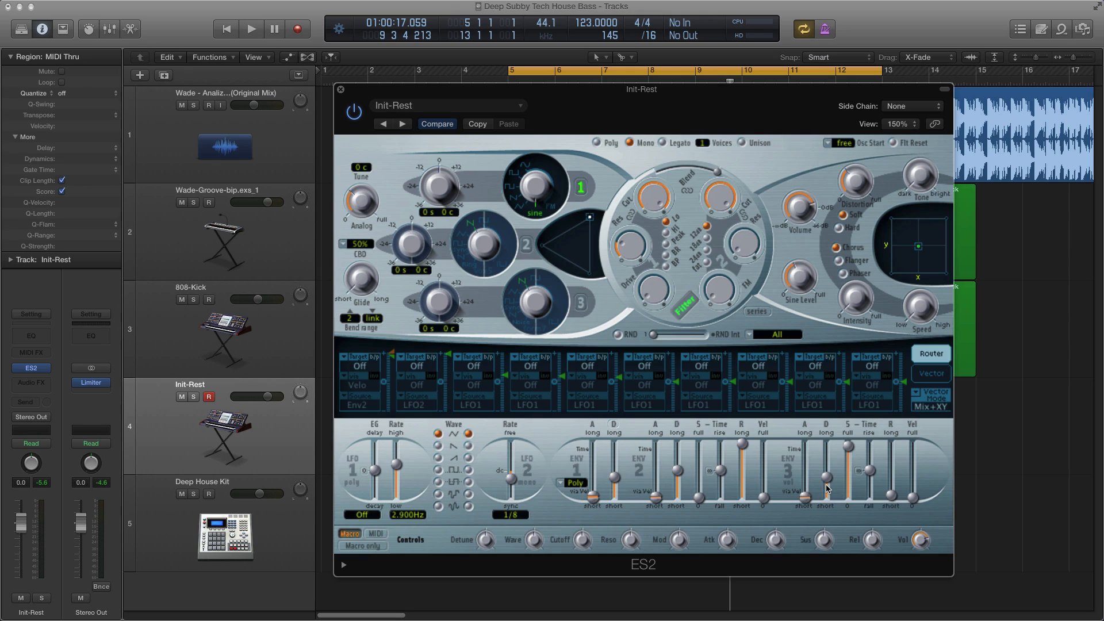
- Lengthen envelope 3's decay and release to around the middle of their ranges and raise its attack slightly
left_click_drag(830, 481, 829, 461)
left_click_drag(891, 495, 891, 473)
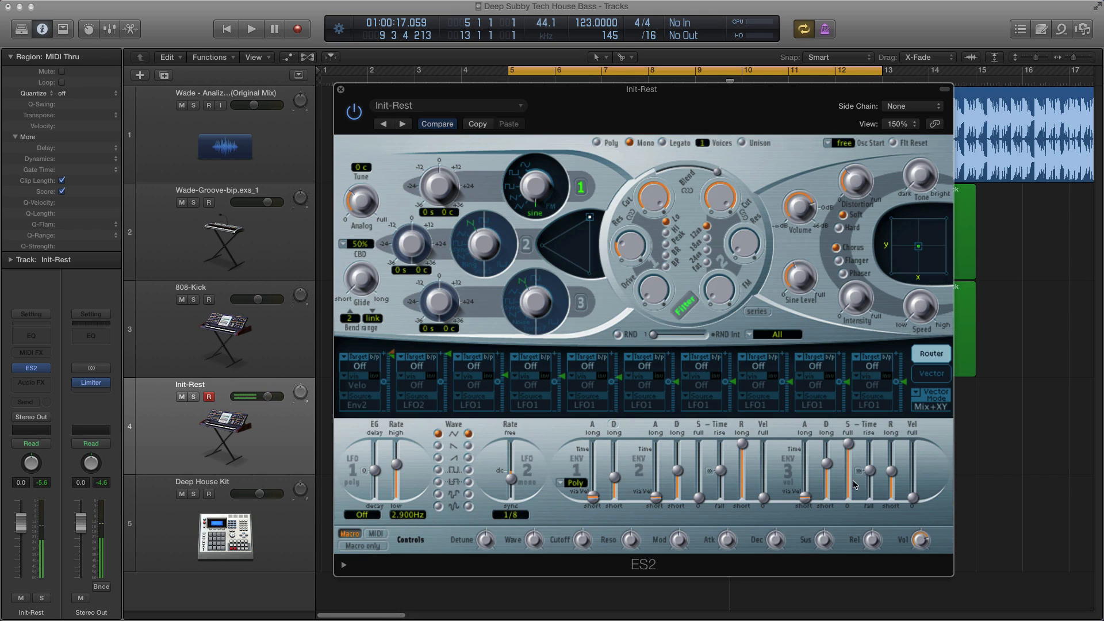
mouse_move(807, 500)
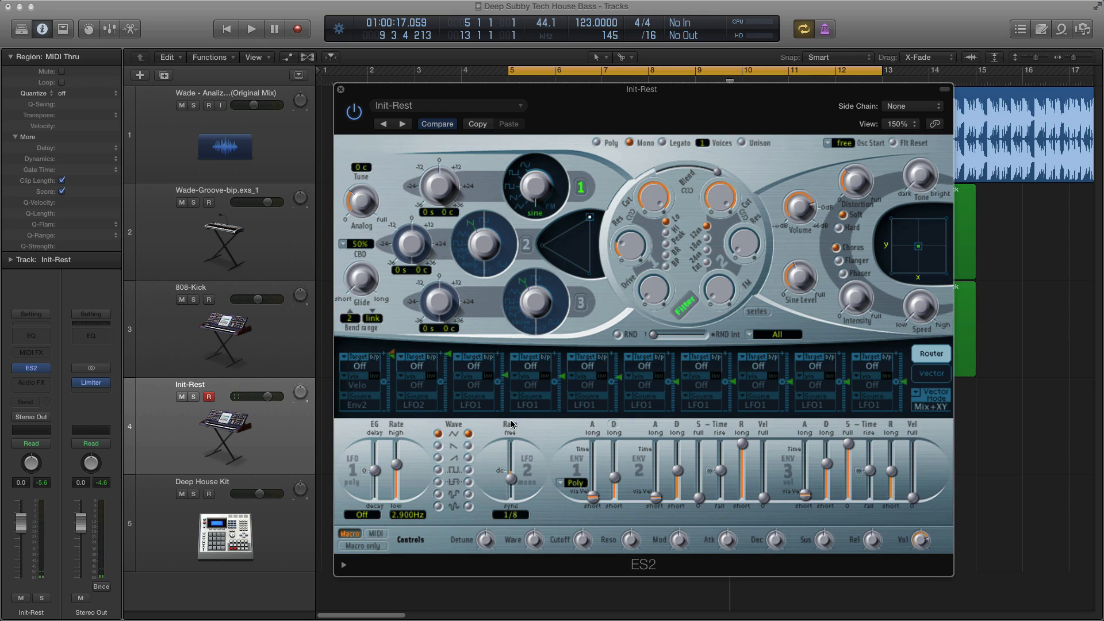
- Route the second modulation slot to target Pitch123 with Env1 as its source
left_click(420, 365)
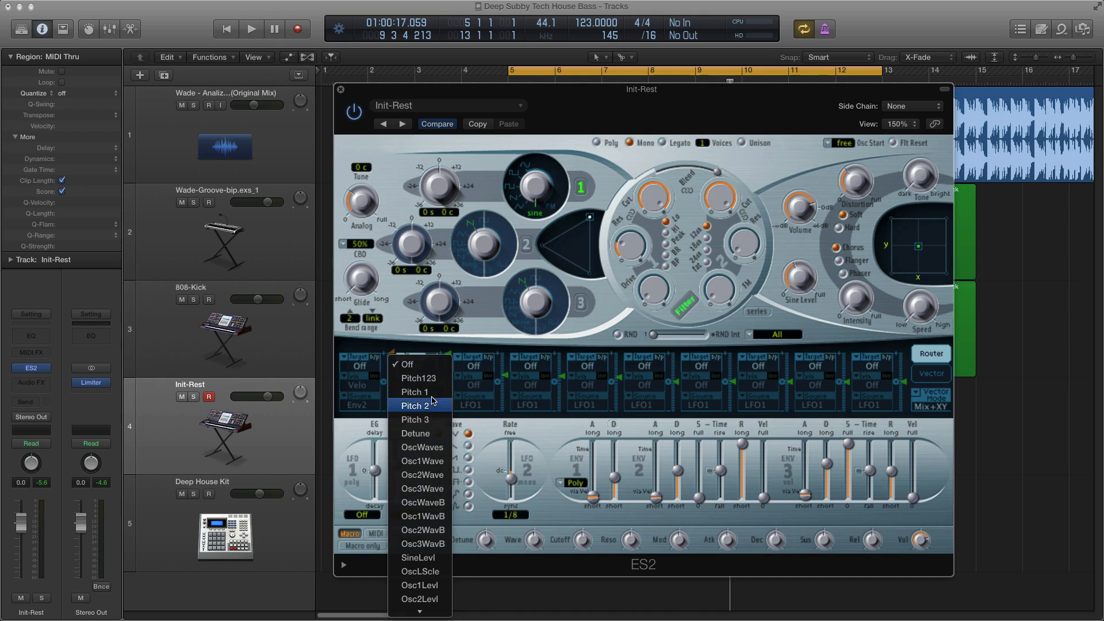
left_click(425, 382)
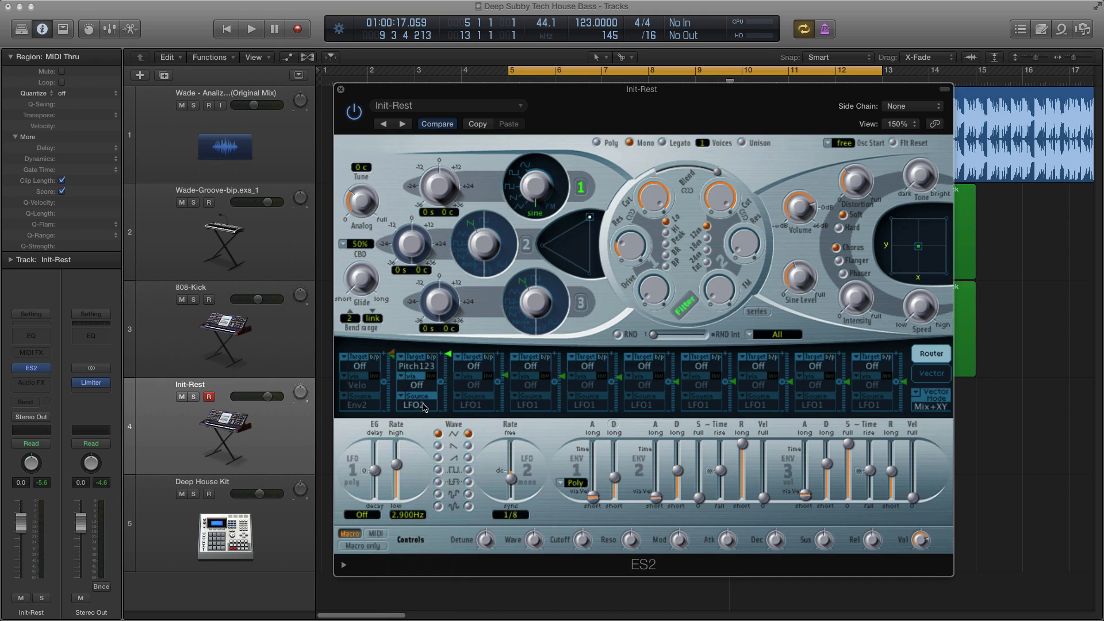
left_click(424, 406)
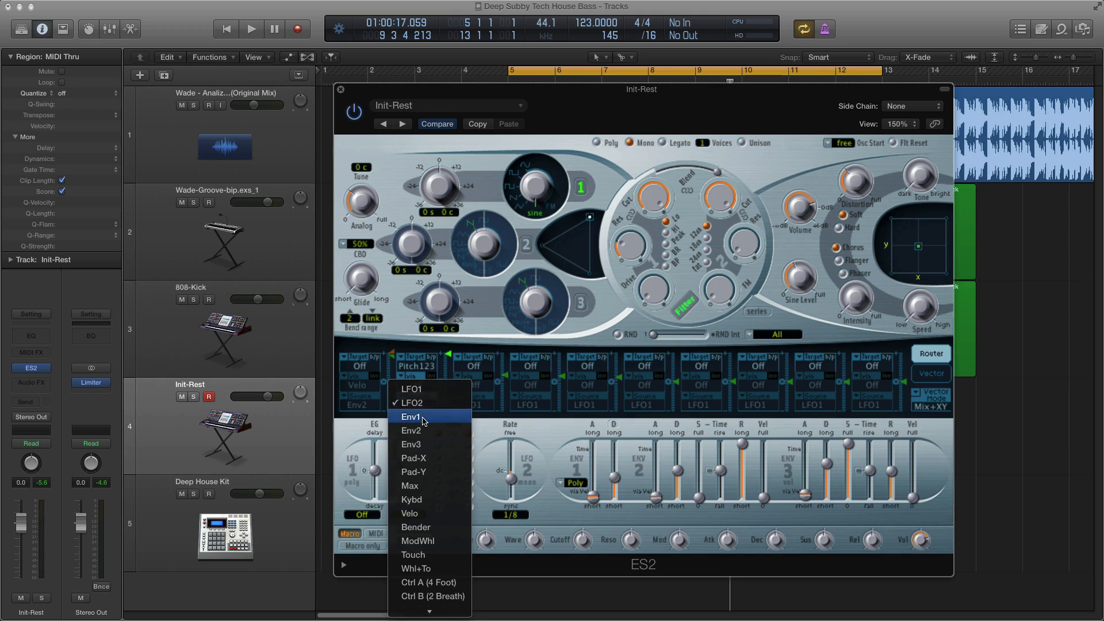
left_click(423, 418)
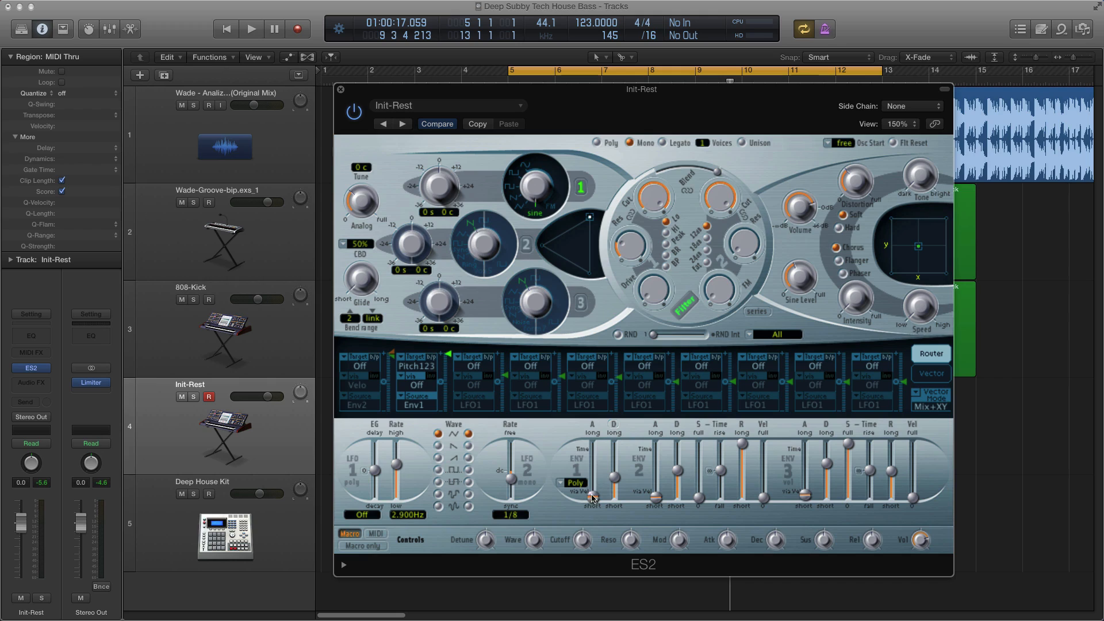
- Set envelope 1's attack to its minimum and its decay to about 11 ms for a short pitch sweep
left_click_drag(594, 495, 594, 501)
mouse_move(618, 479)
left_click_drag(617, 476, 618, 487)
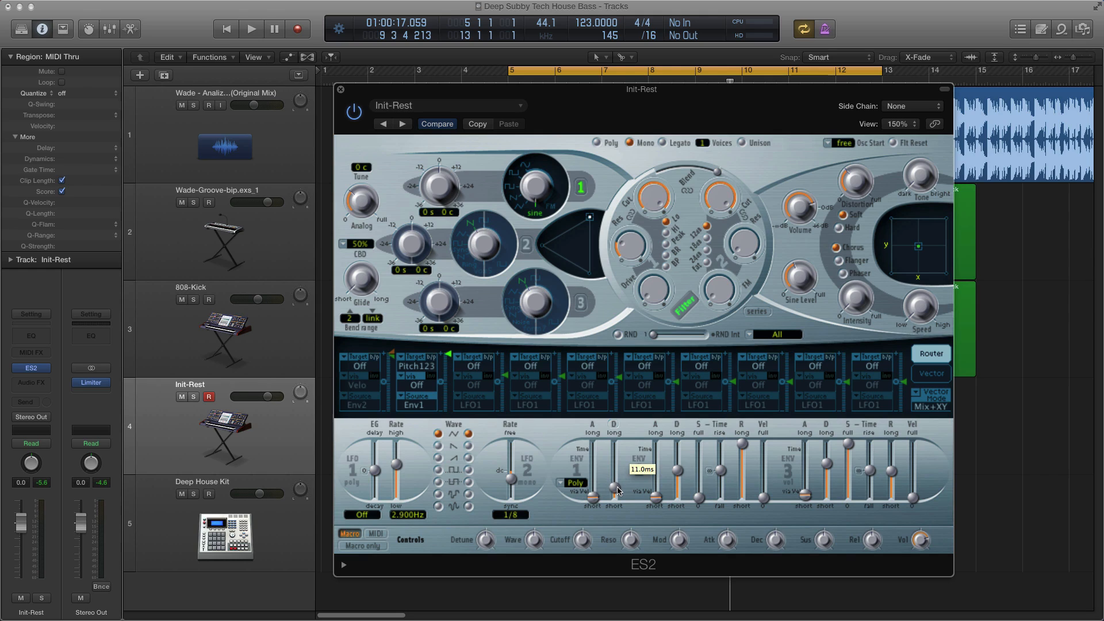
mouse_move(449, 354)
left_mouse_down()
mouse_move(451, 387)
mouse_move(447, 361)
left_mouse_up()
left_click(417, 385)
left_click(418, 385)
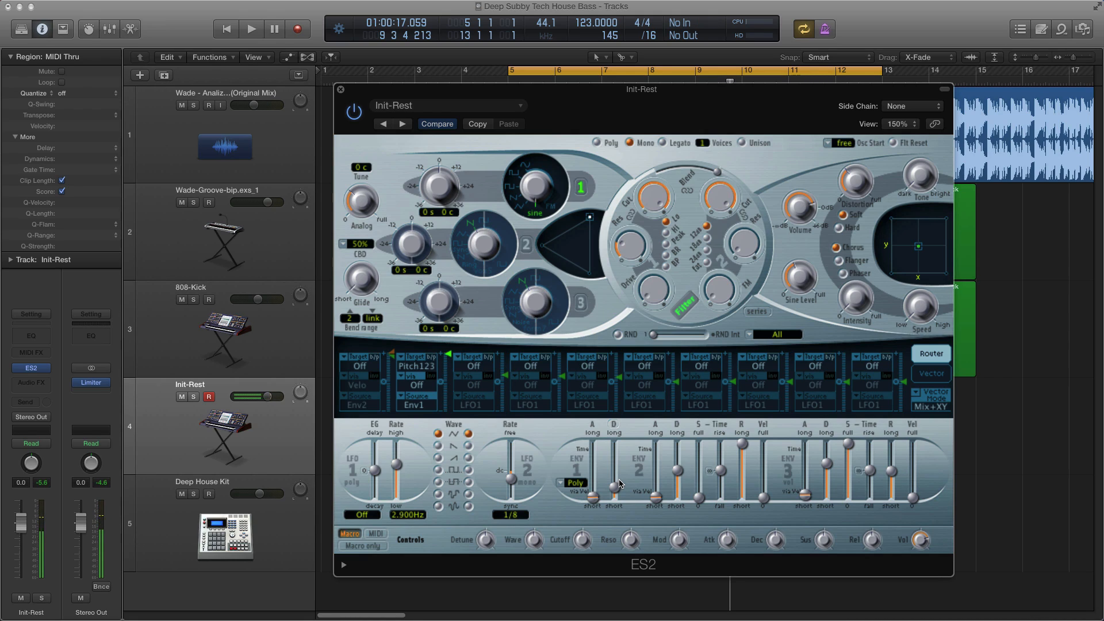
- Try a longer decay on envelope 1, then return it to a short setting
left_click_drag(617, 485, 618, 470)
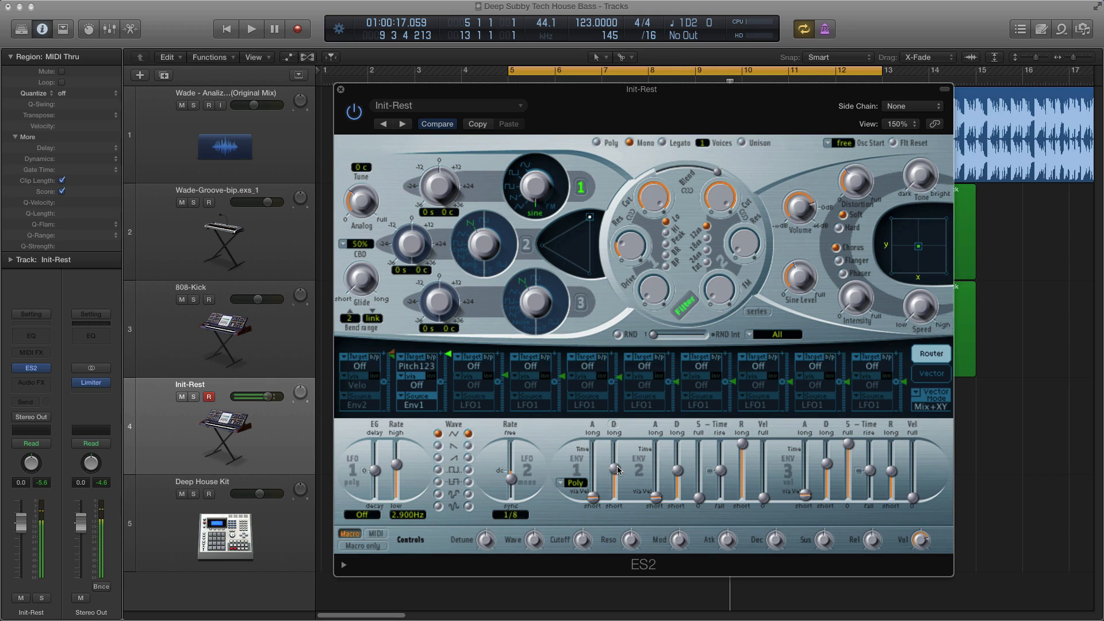
left_click_drag(622, 471, 619, 490)
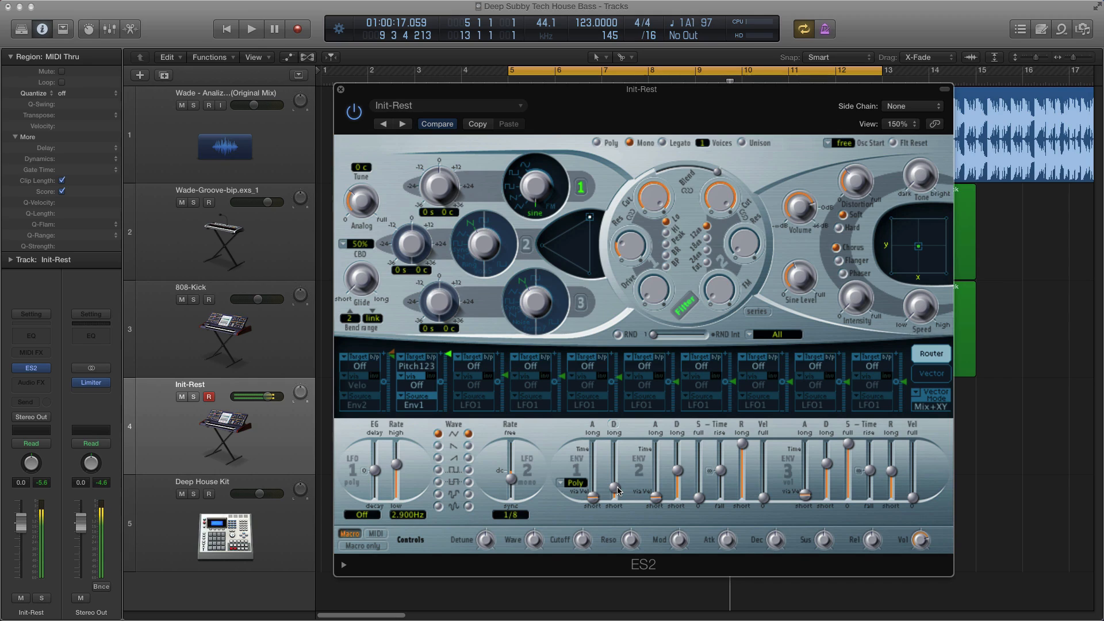
mouse_move(615, 488)
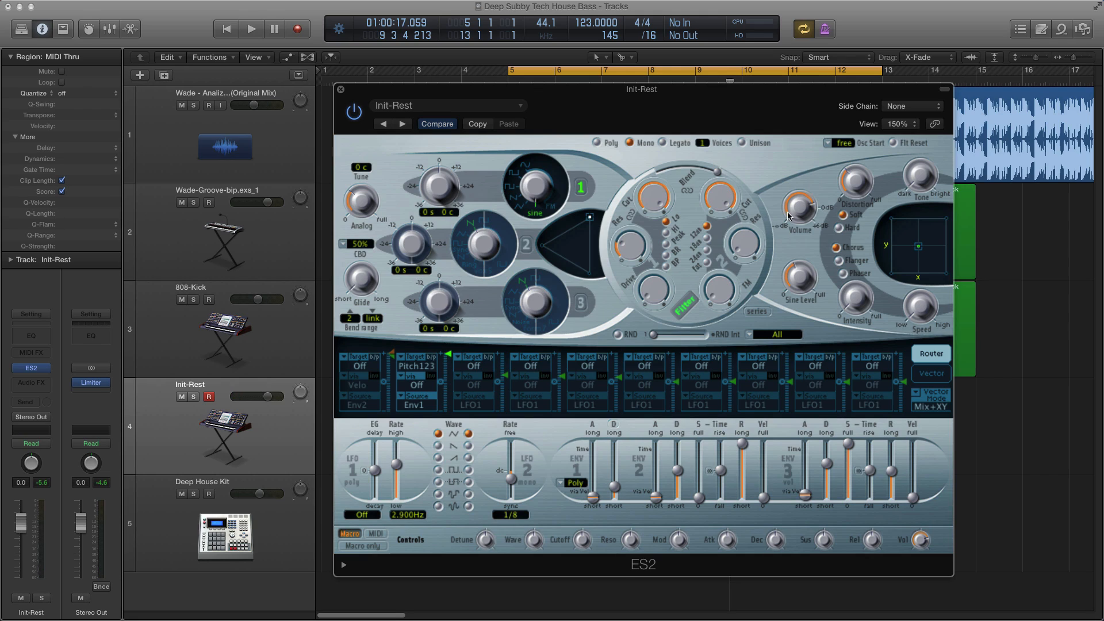
- Raise the distortion's Tone towards bright to give the bass more presence
left_click_drag(927, 180, 914, 123)
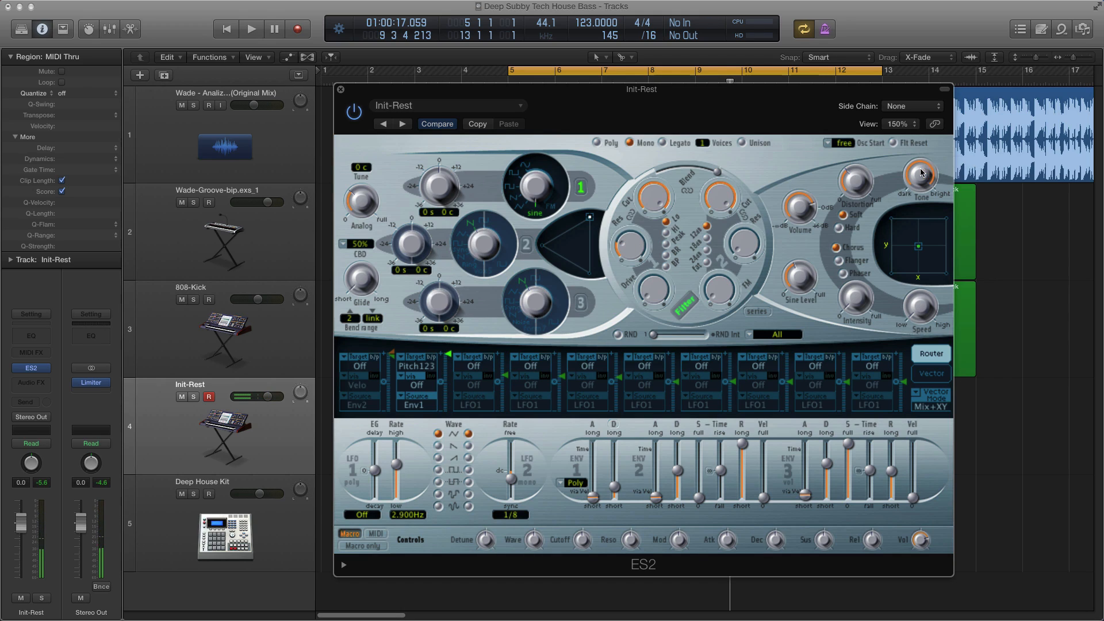
left_click_drag(916, 226, 908, 249)
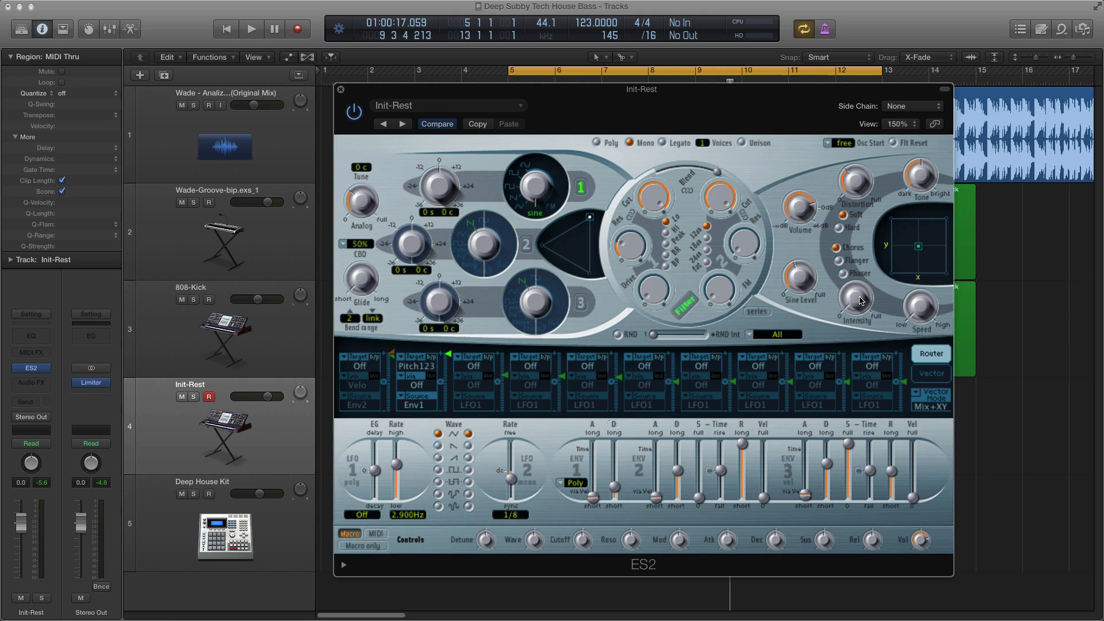
- Try different amounts of chorus intensity on the bass, then bring the intensity back to zero
left_click_drag(861, 300, 868, 242)
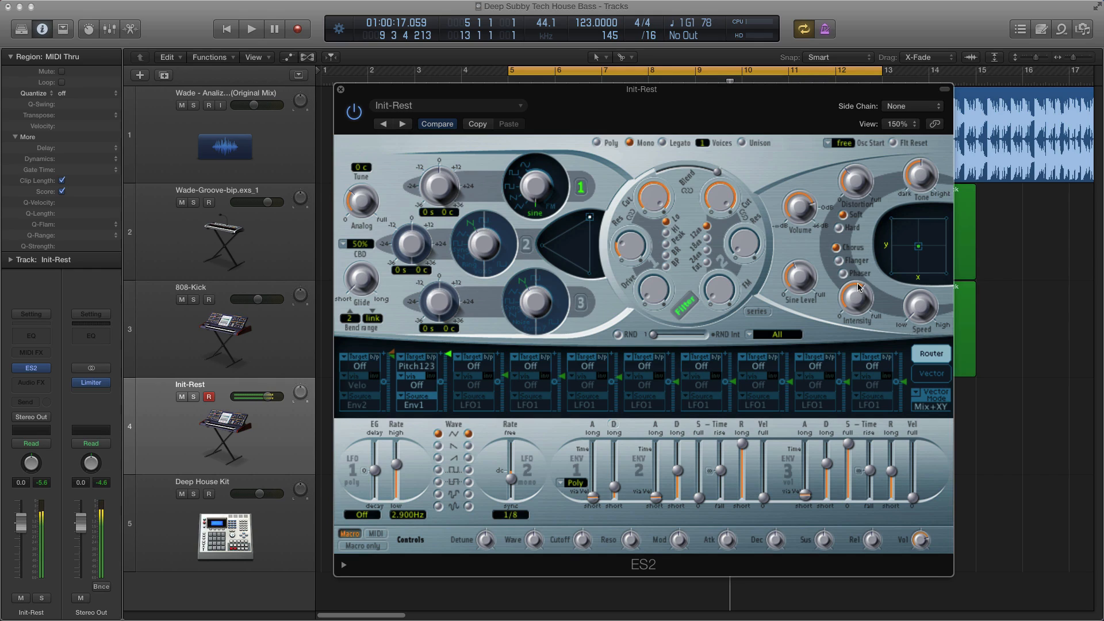
mouse_move(864, 297)
left_mouse_down()
mouse_move(868, 363)
mouse_move(871, 293)
left_mouse_up()
left_click_drag(857, 288, 894, 469)
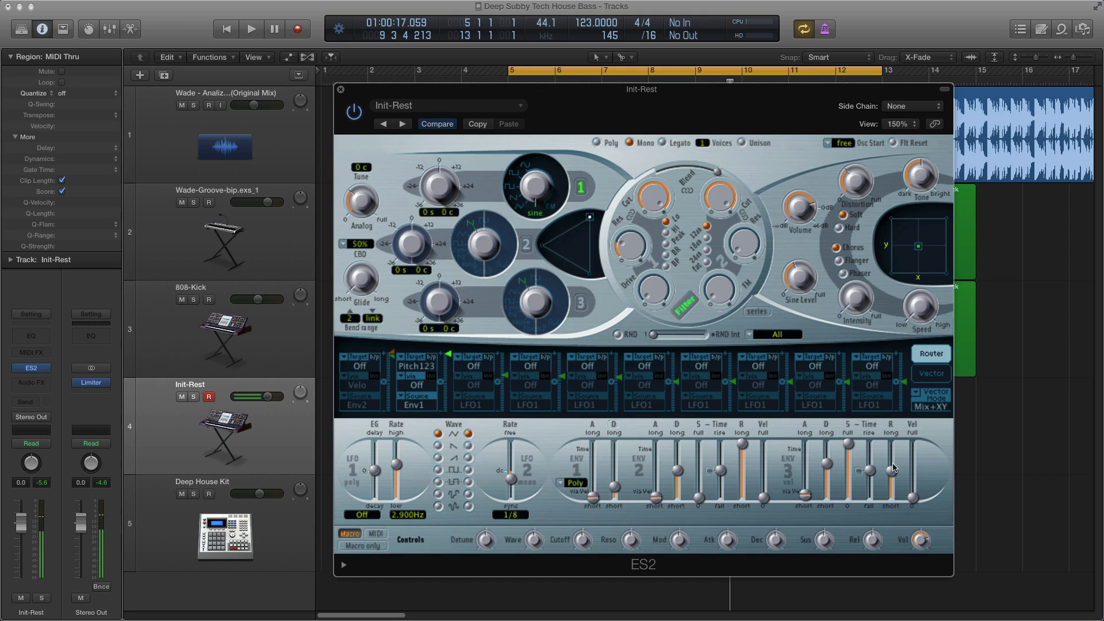
left_click_drag(858, 304, 859, 270)
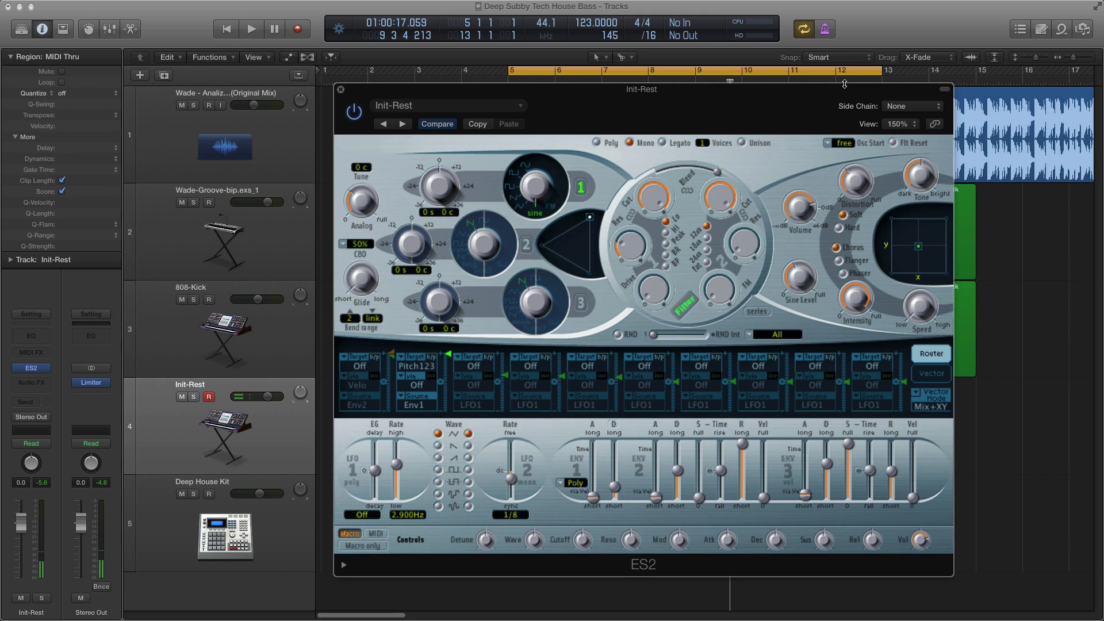
left_click_drag(857, 298, 854, 407)
- Try a higher chorus speed combined with stronger intensity, then turn both back down
left_click_drag(923, 305, 930, 272)
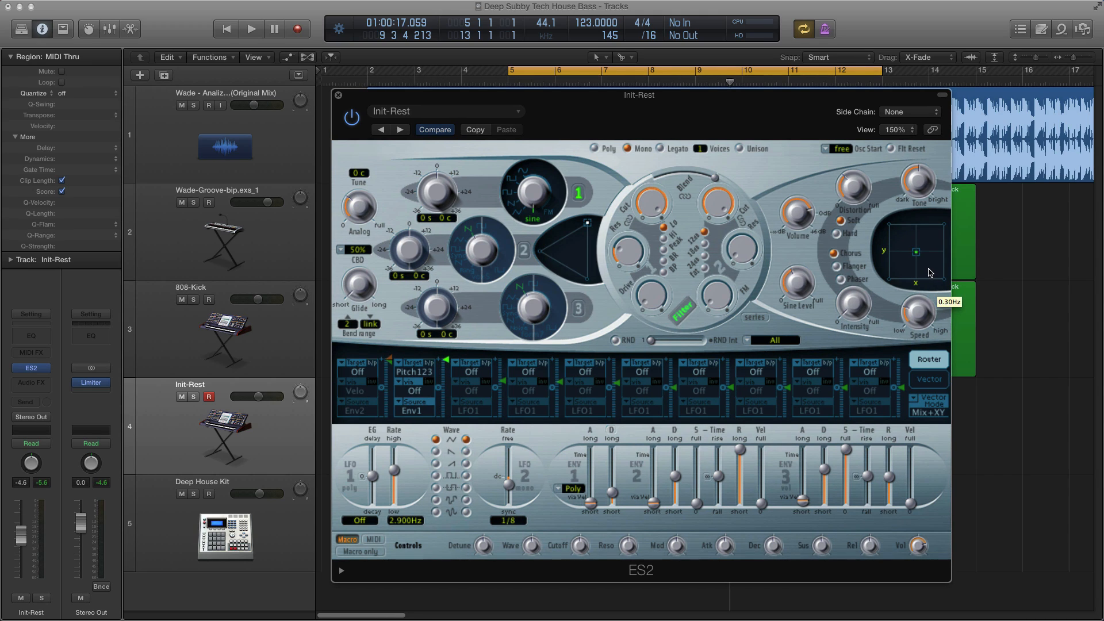
left_click_drag(860, 300, 873, 218)
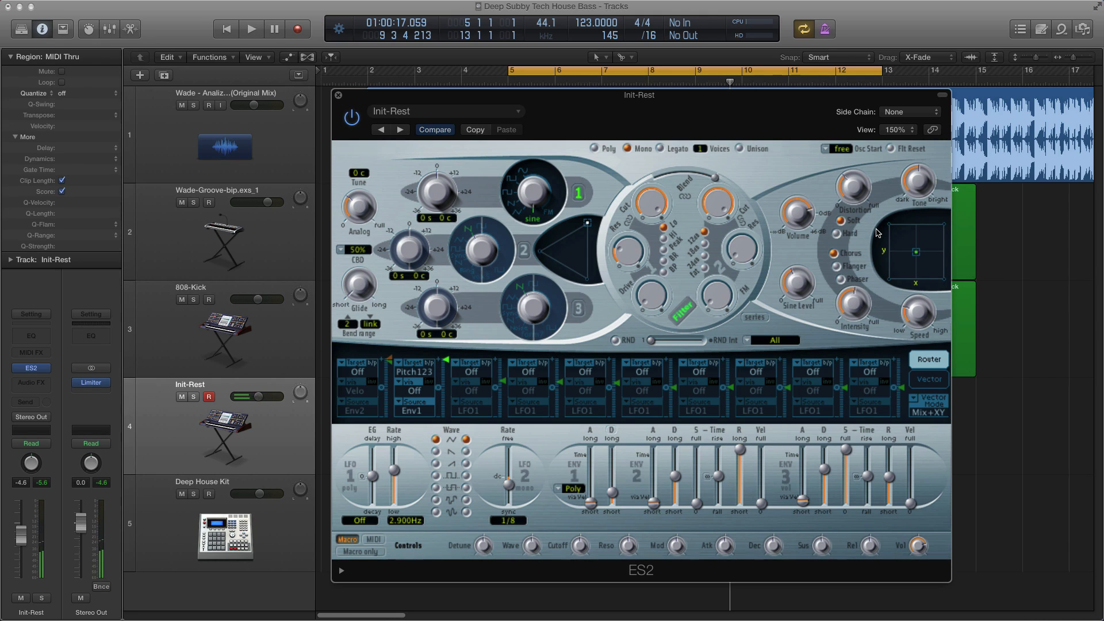
left_click_drag(853, 306, 863, 228)
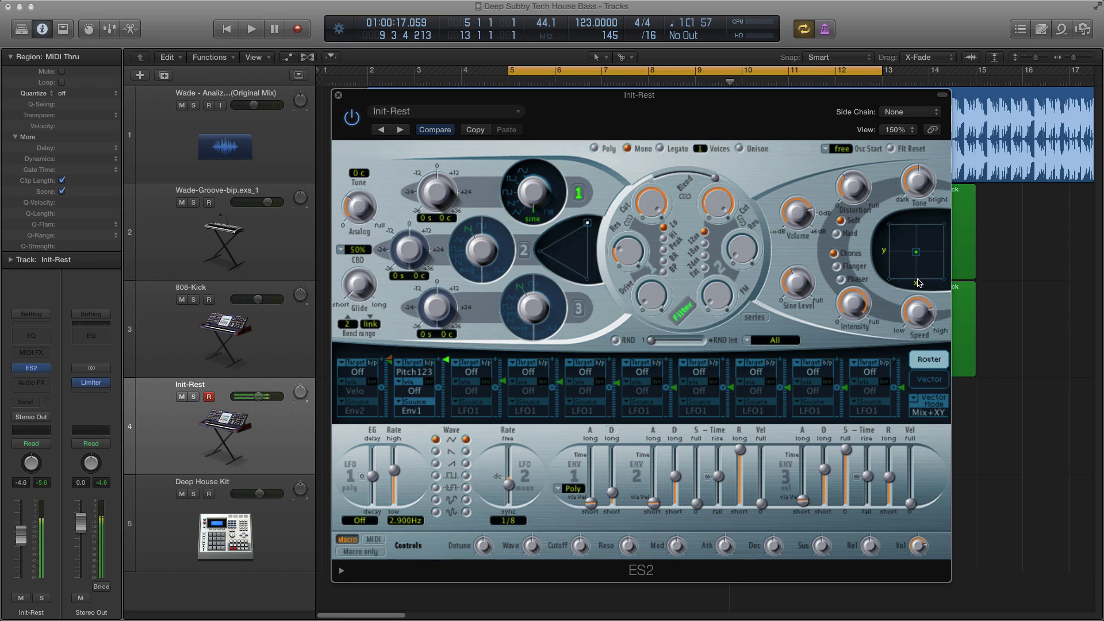
left_click_drag(927, 374, 922, 454)
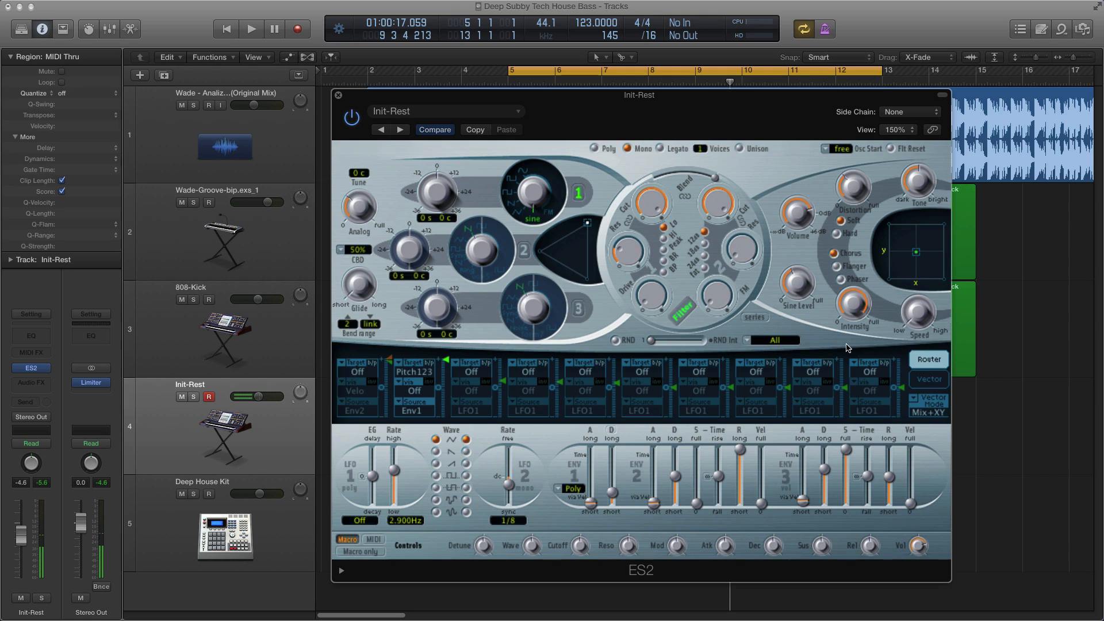
left_click_drag(848, 305, 893, 554)
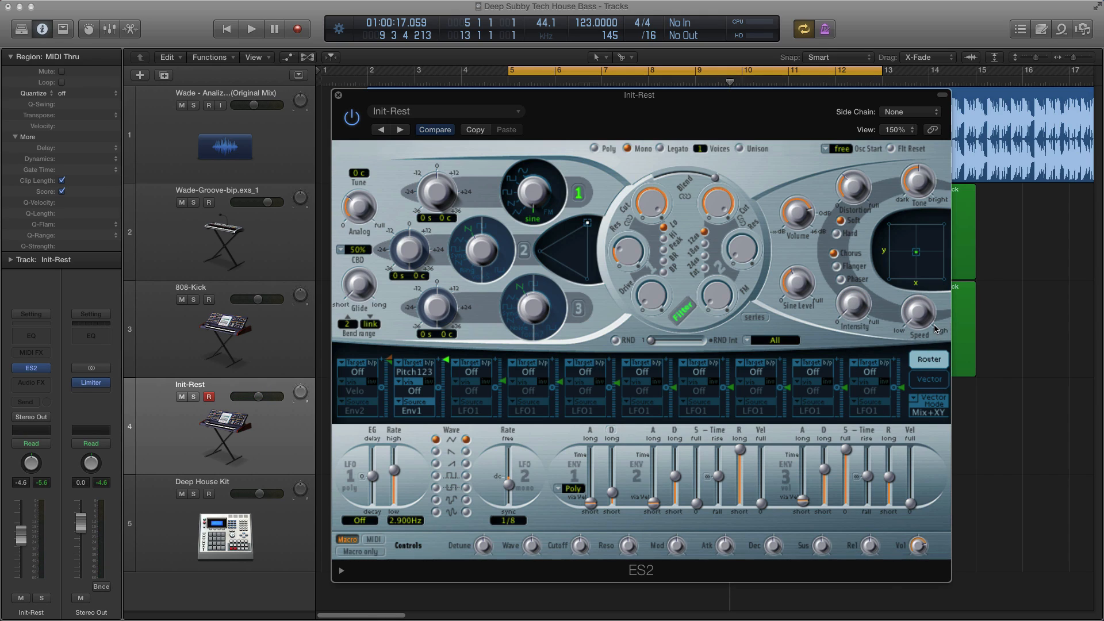
- Switch the modulation effect to Phaser and lower the Init-Rest track's volume to -4.6 dB
left_click(844, 279)
left_click_drag(864, 308, 861, 283)
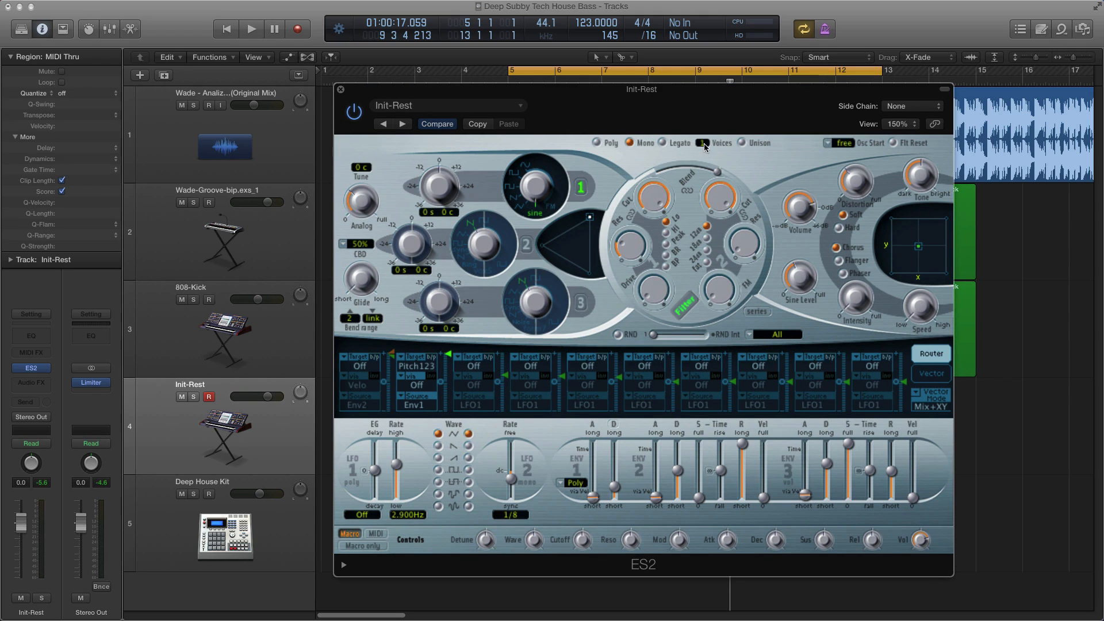
left_click_drag(704, 147, 704, 141)
left_click_drag(267, 396, 259, 396)
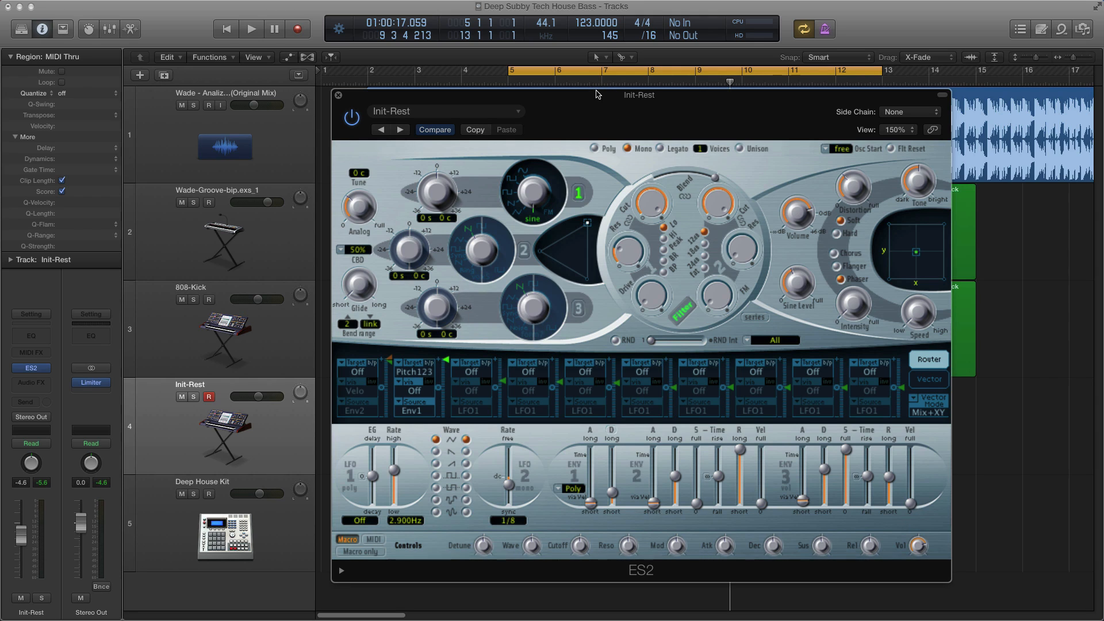
- Start saving the ES2 patch as a new setting
left_click_drag(598, 92, 573, 90)
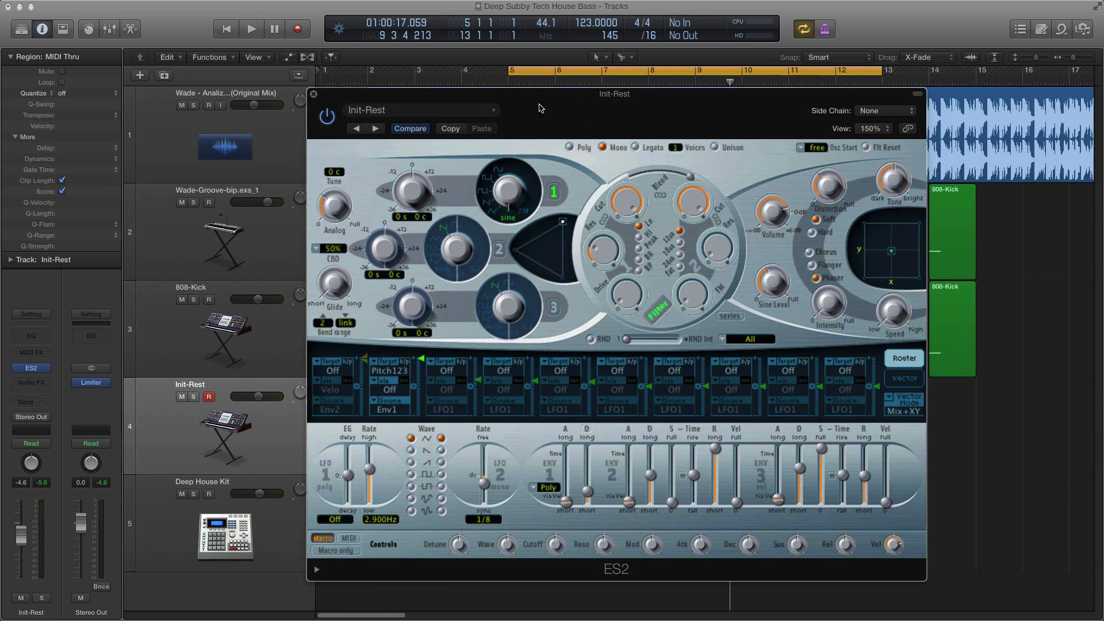
left_click_drag(487, 93, 516, 95)
left_click(452, 111)
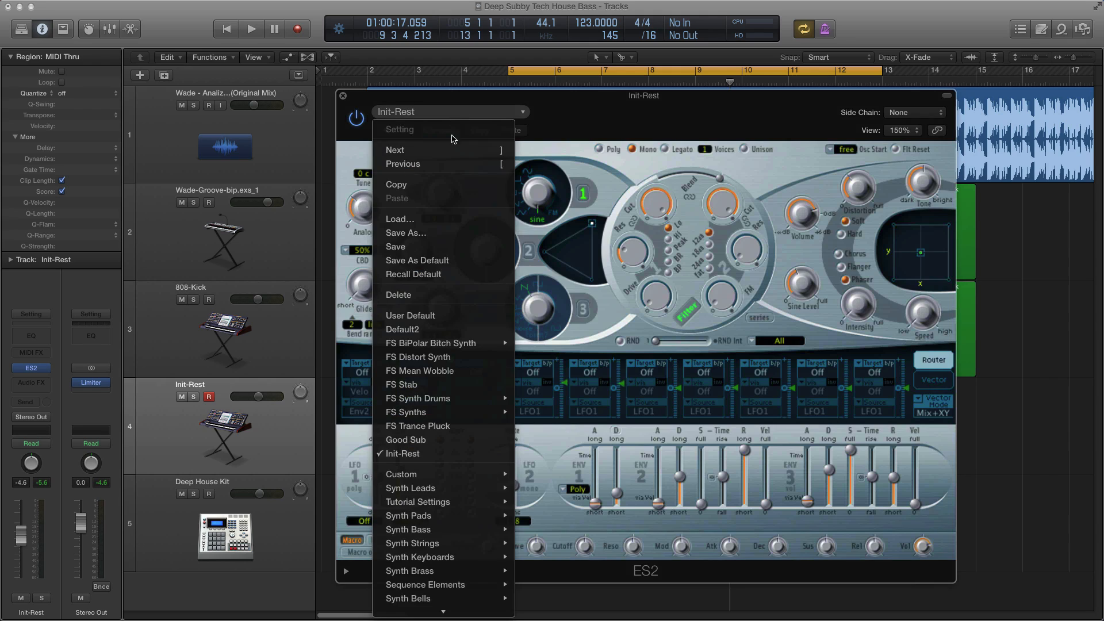
left_click(427, 235)
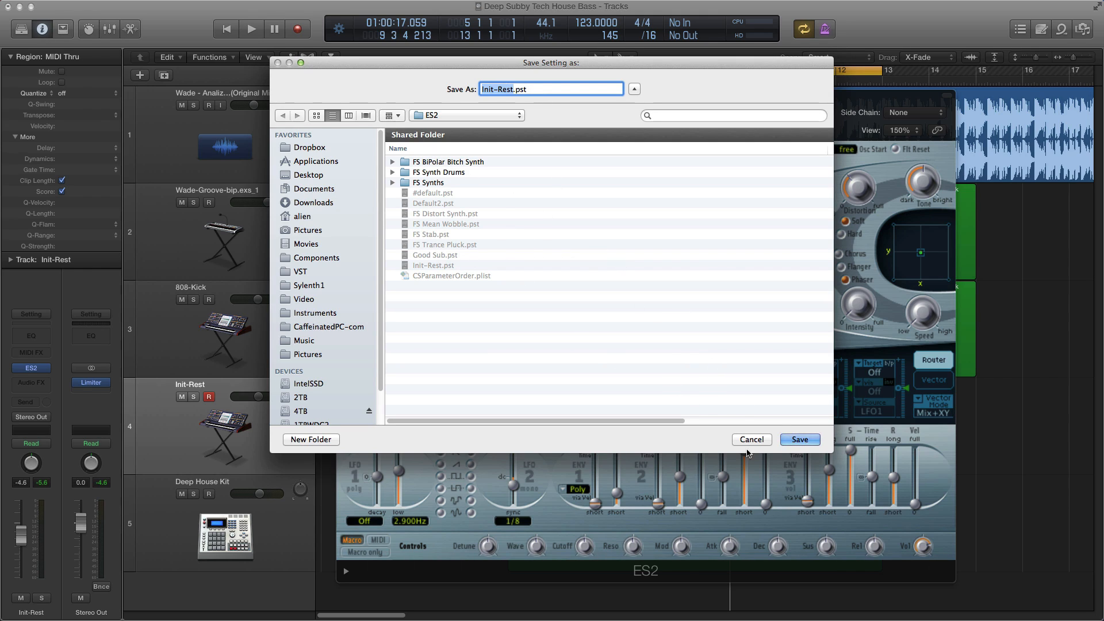
left_click(759, 440)
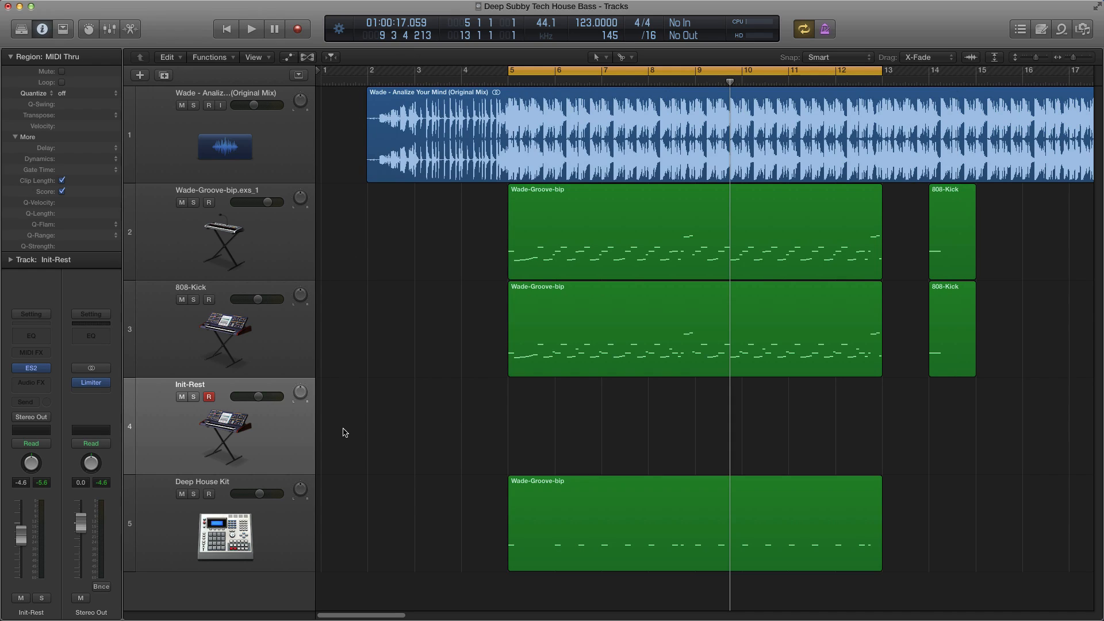
- Delete the Init-Rest track and open the ES2 window of the 808-Kick track
key("super+BackSpace")
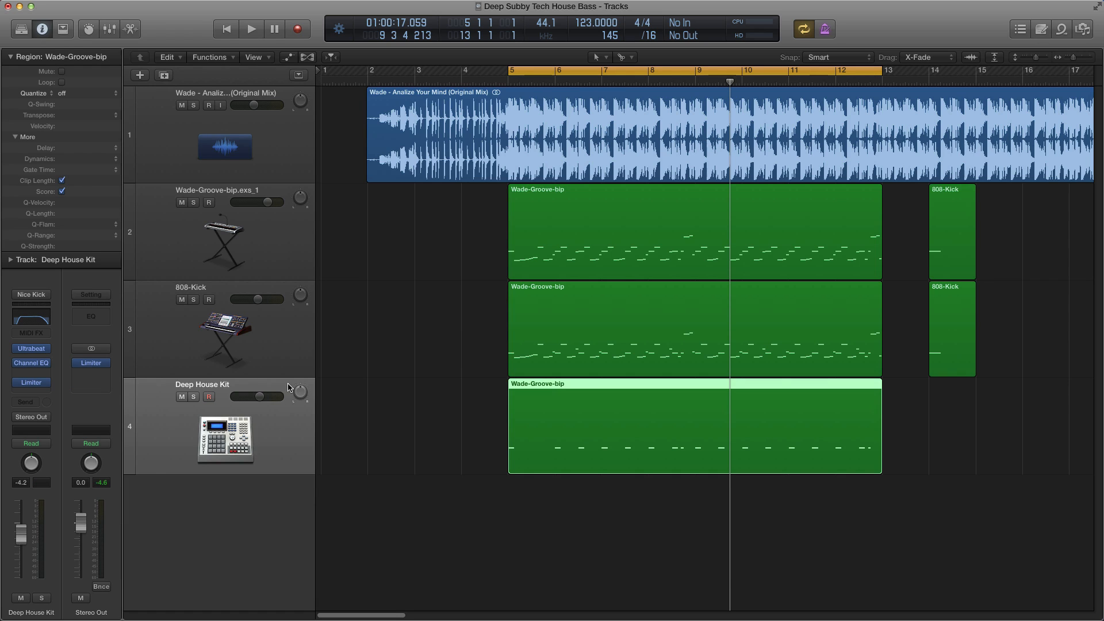
key("Up")
key("v")
left_click_drag(496, 54, 592, 71)
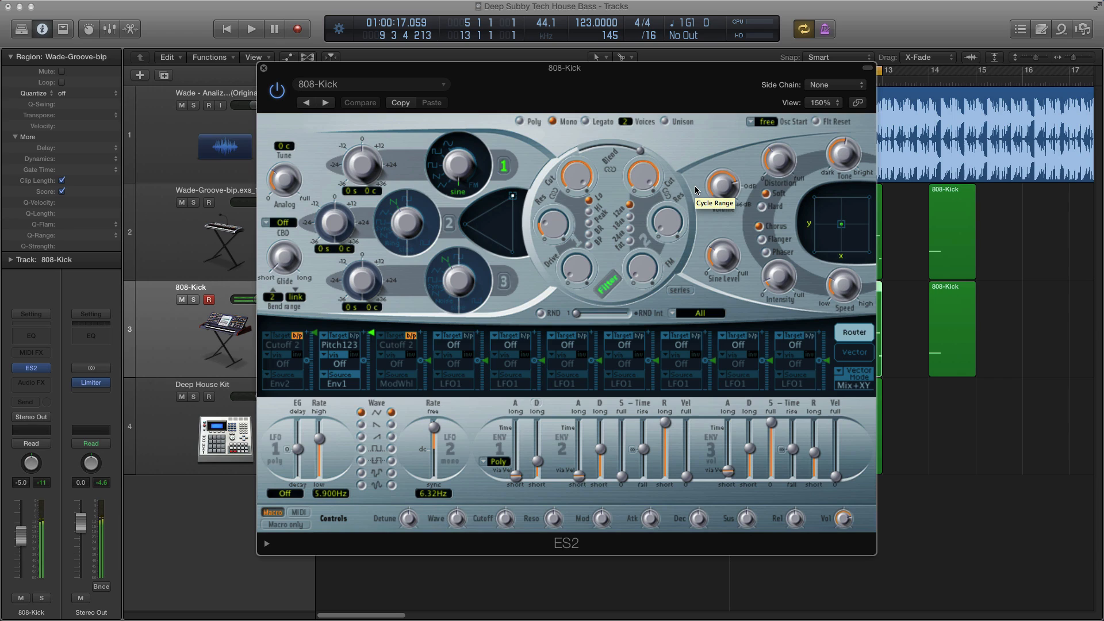
- Set the 808-Kick patch to 1 voice and close its ES2 window
left_click(541, 467)
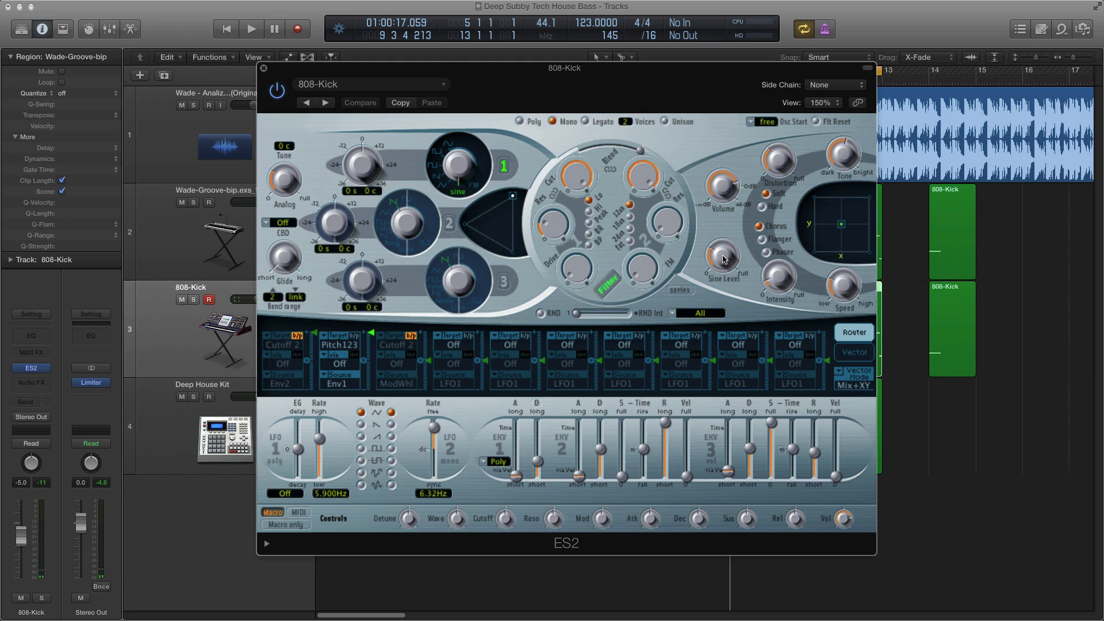
mouse_move(723, 259)
mouse_move(727, 191)
mouse_move(782, 158)
left_click_drag(625, 122, 635, 144)
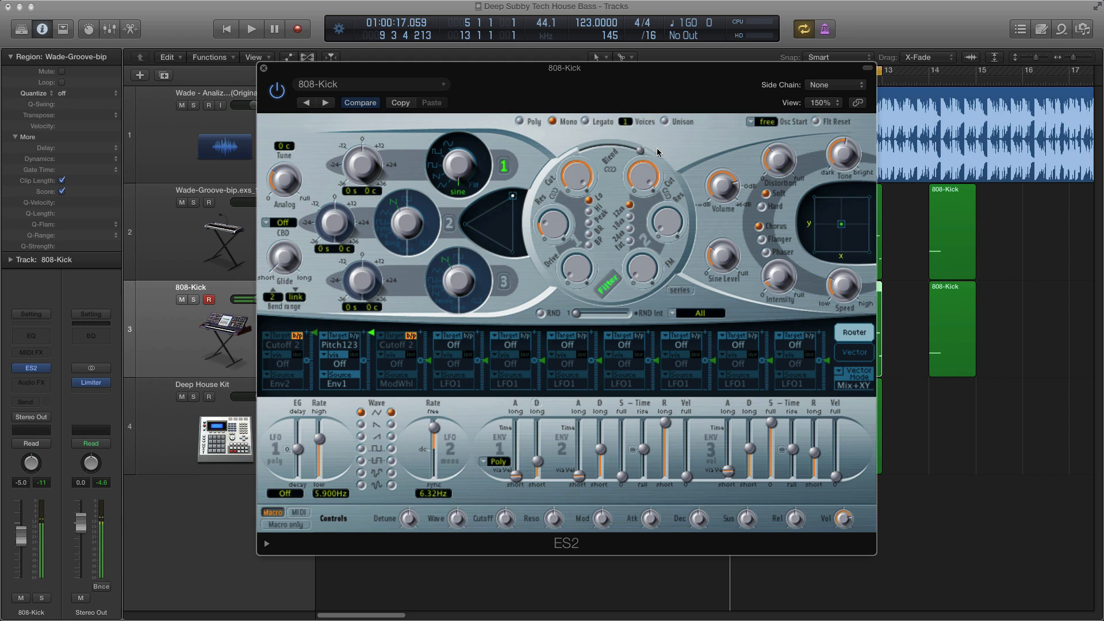
mouse_move(286, 182)
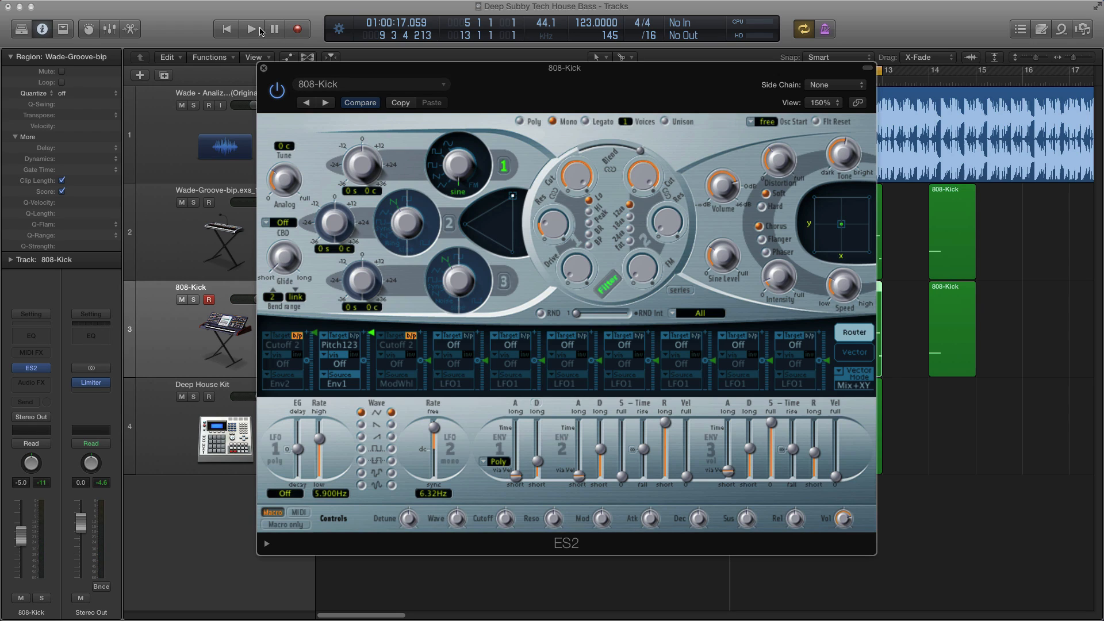
left_click(260, 67)
- Play the soloed Wade - Analize Your Mind track from bar 2, then stop playback and turn its solo off
left_click(394, 351)
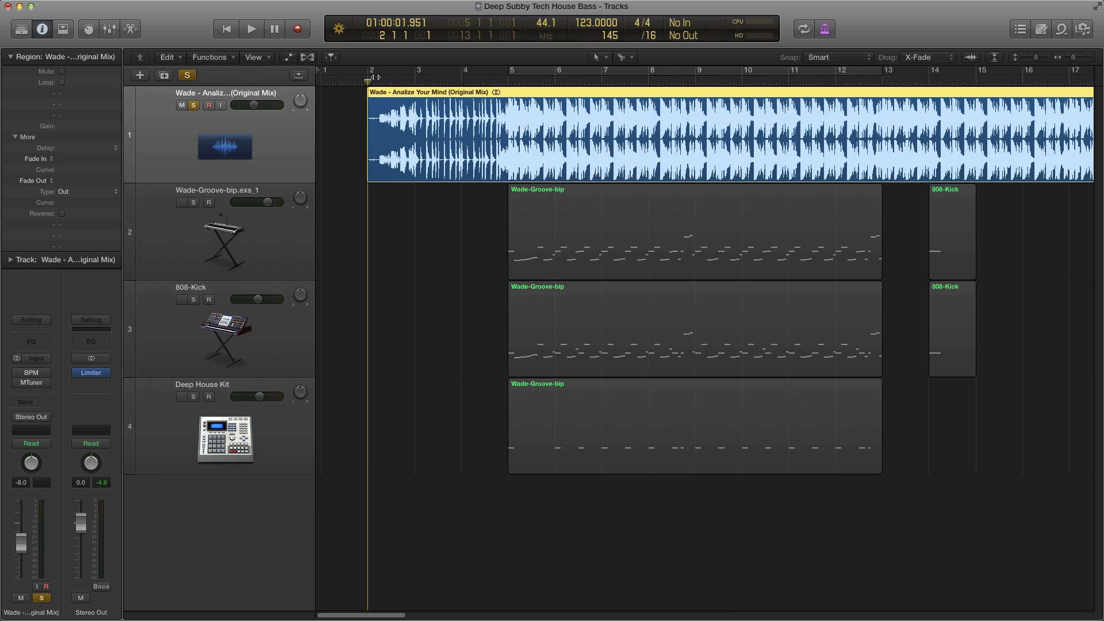
key("space")
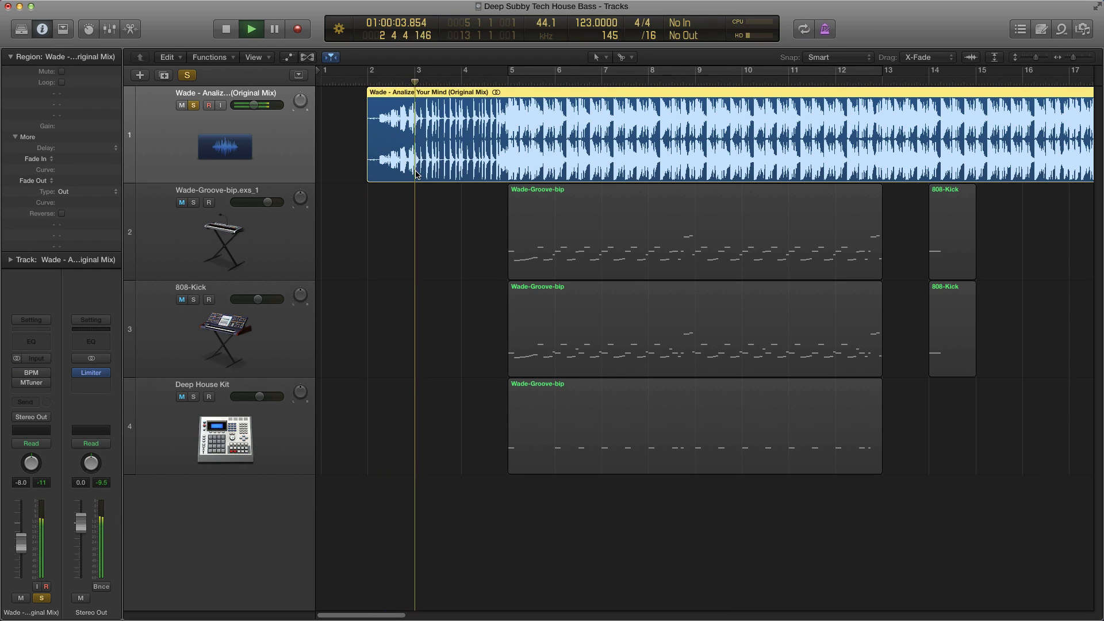
key("super+Right")
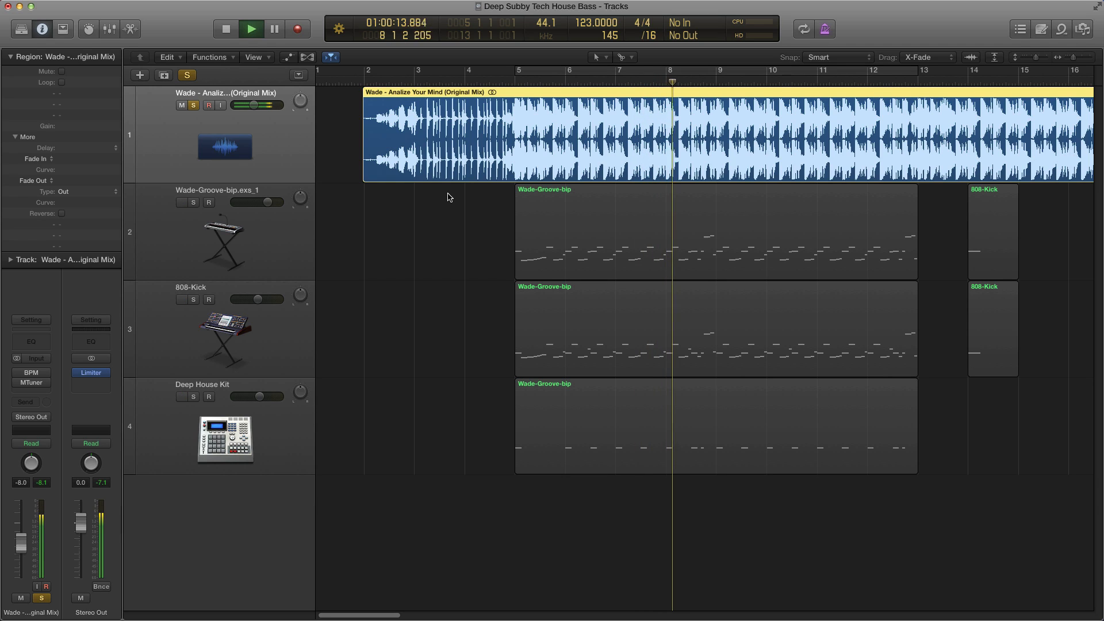
key("space")
key("s")
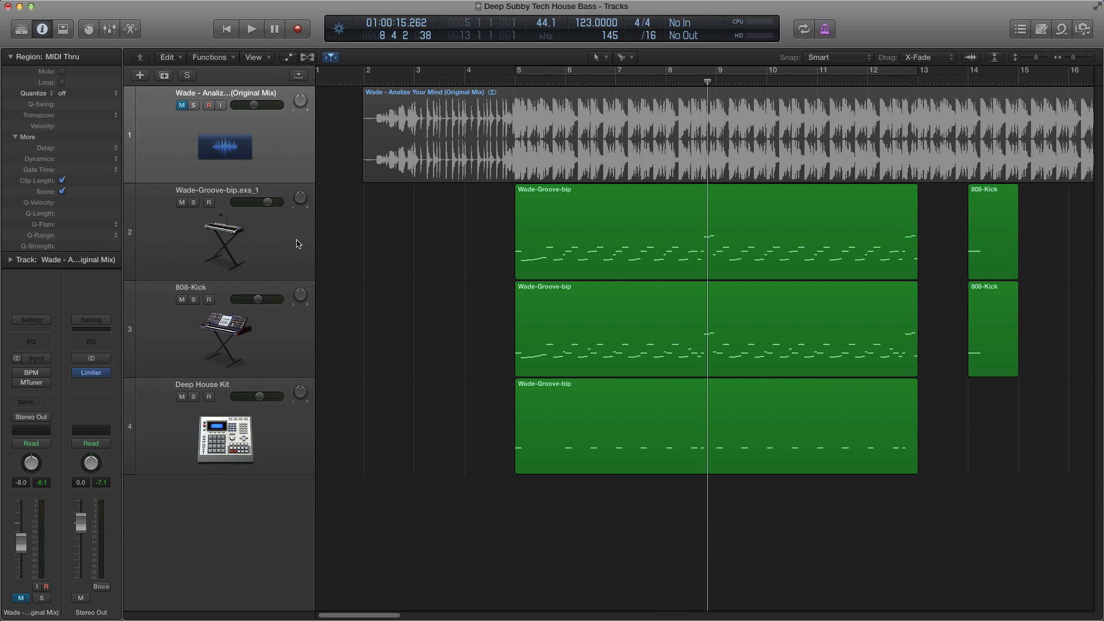
- Open the Wade-Groove-bip region of the Wade-Groove-bip.exs_1 track in the Piano Roll and examine its bass notes
left_click(299, 240)
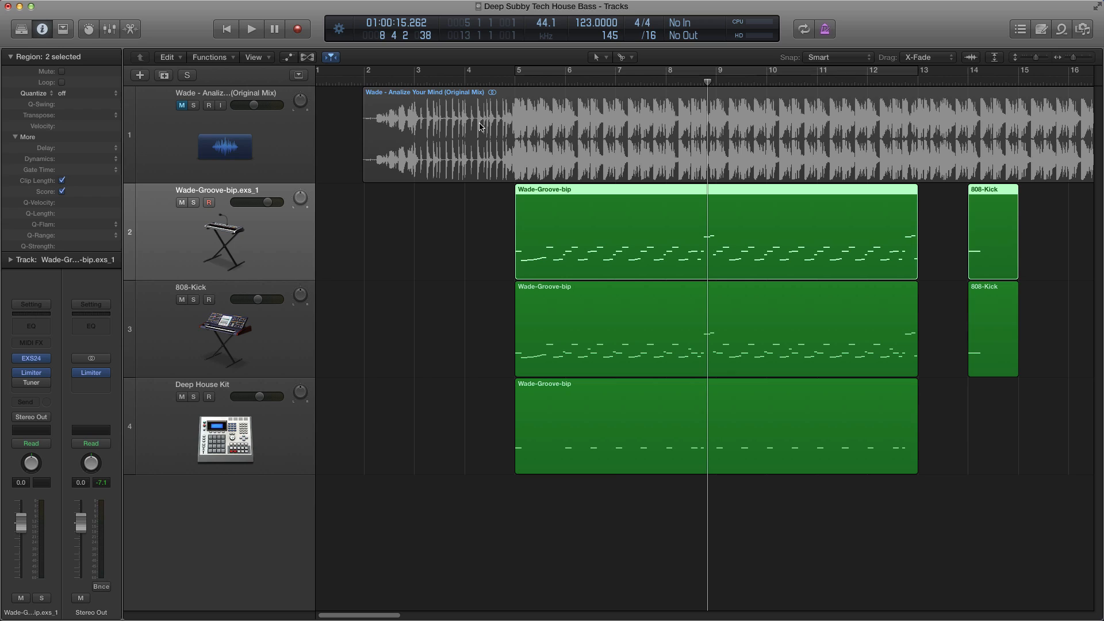
left_click(401, 337)
left_click(283, 340)
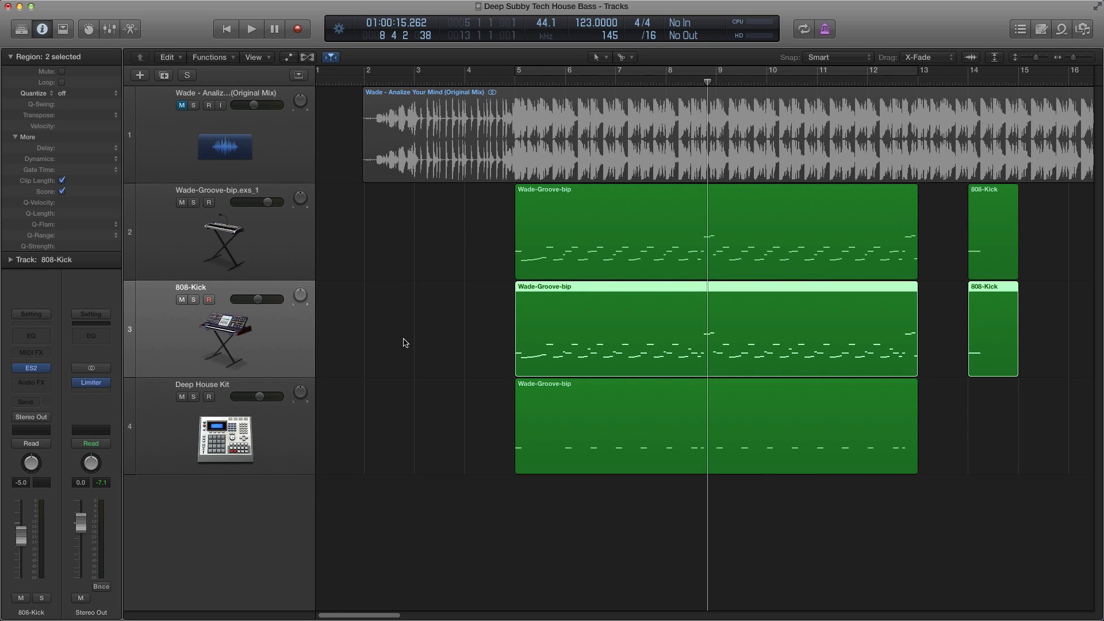
left_click(395, 346)
left_click_drag(386, 340, 657, 346)
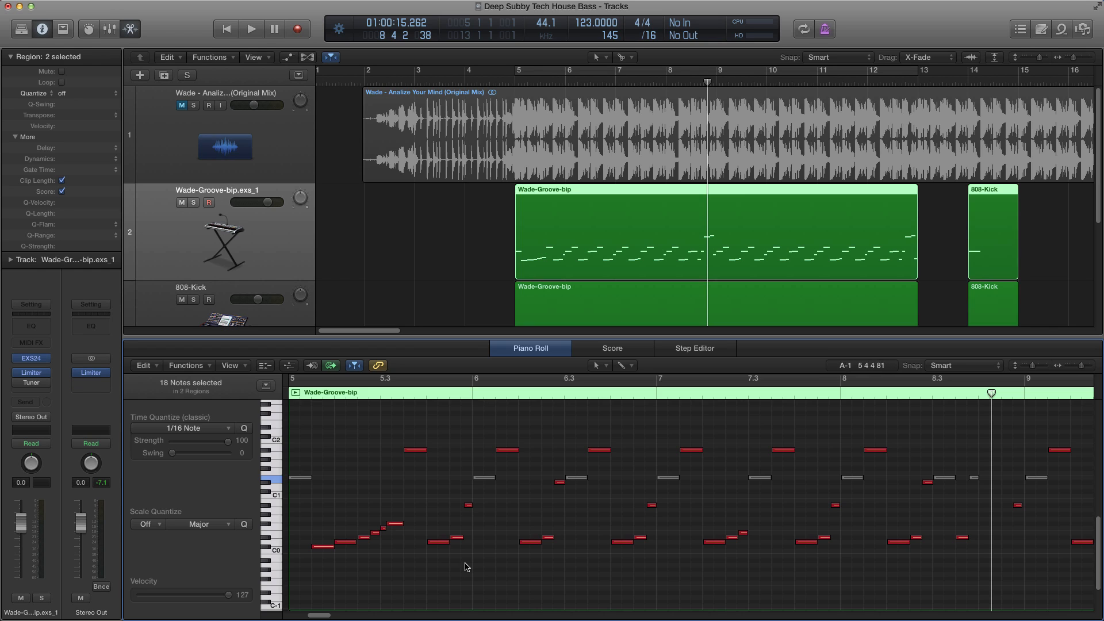
scroll(475, 525, "down", 3)
scroll(477, 529, "up", 2)
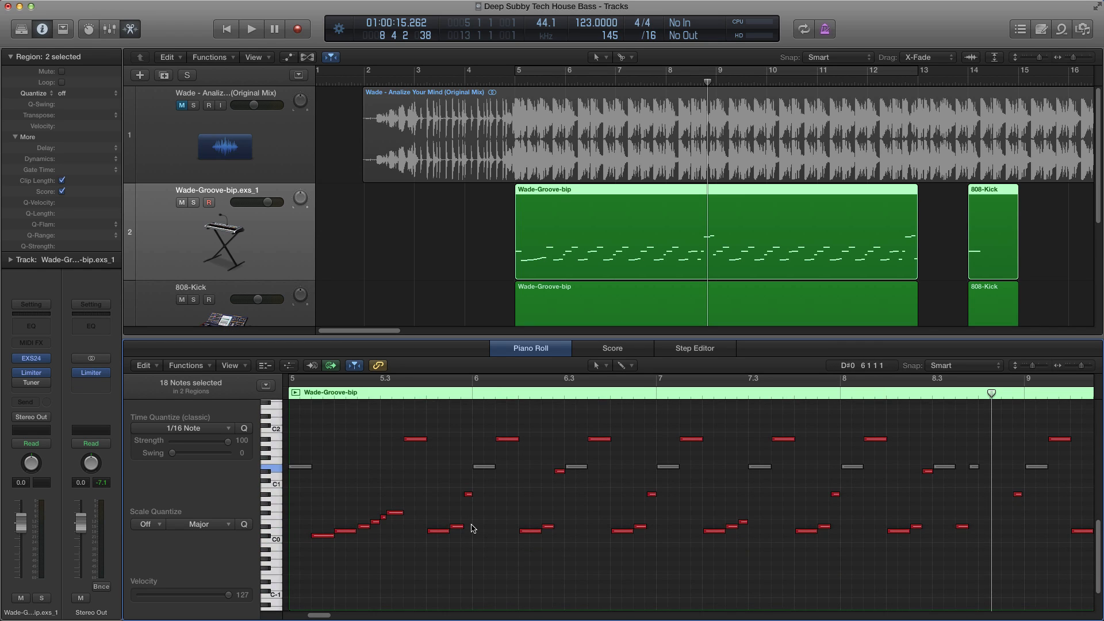
scroll(471, 527, "up", 1)
scroll(498, 537, "up", 3)
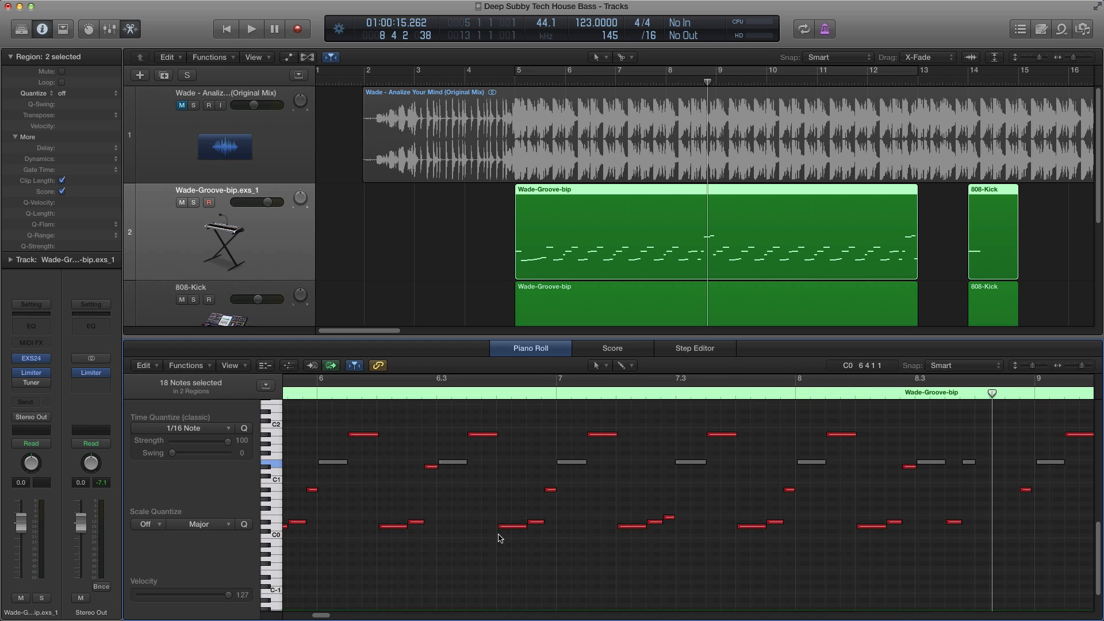
- Select and audition the short bass note just before 8.3 in the Wade-Groove-bip region
scroll(498, 537, "up", 4)
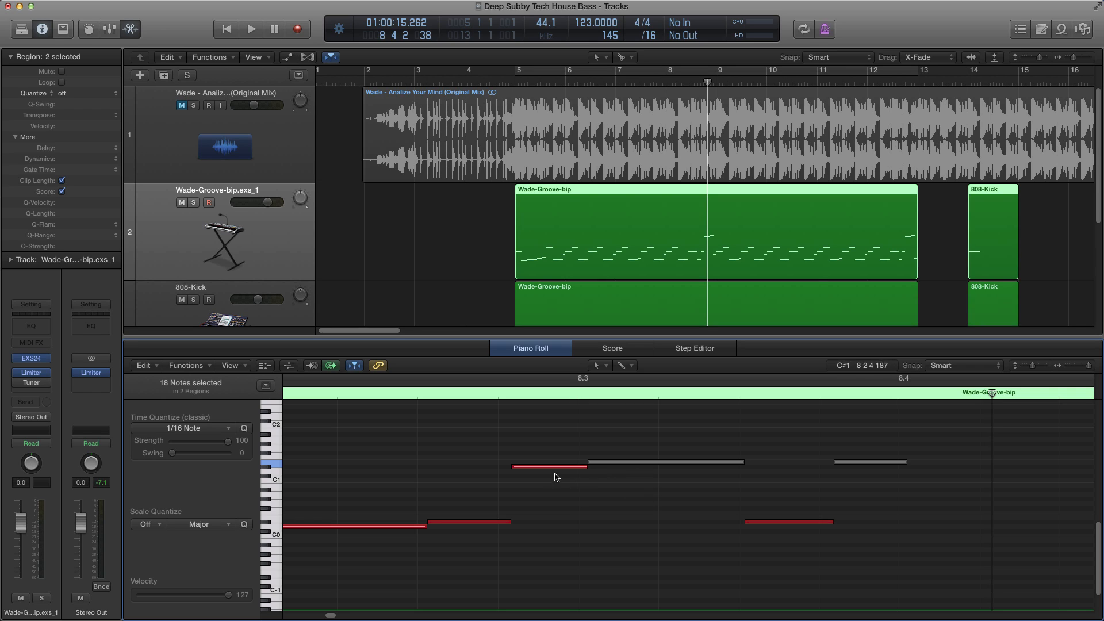
left_click_drag(512, 450, 520, 476)
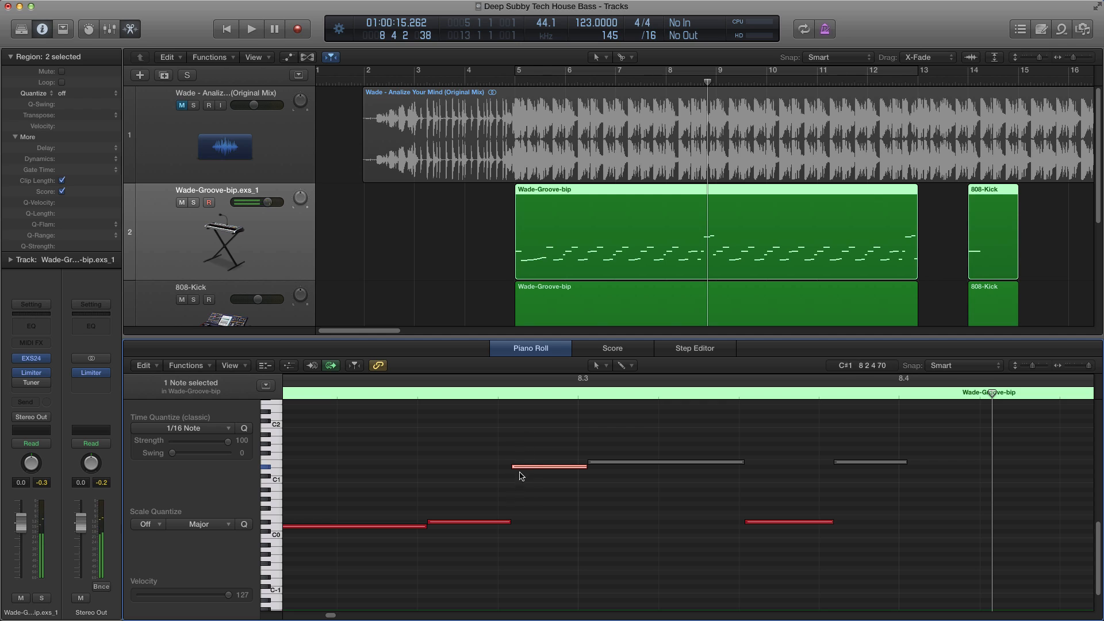
key("super+Left")
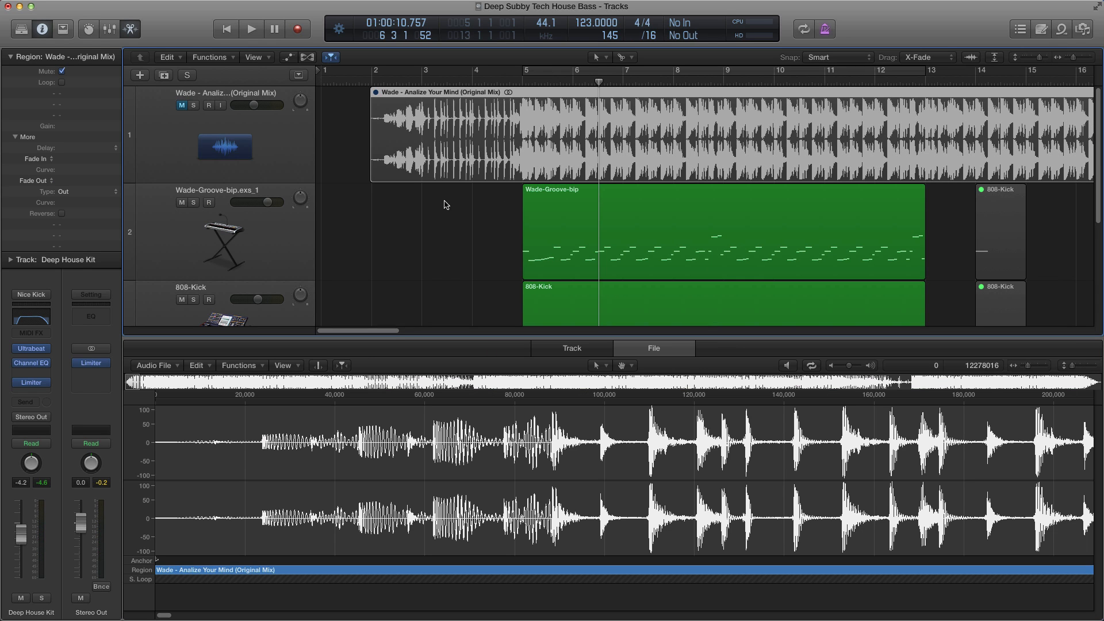
- Duplicate the Wade - Analize Your Mind audio track and copy its audio region onto the new track
left_click(344, 189)
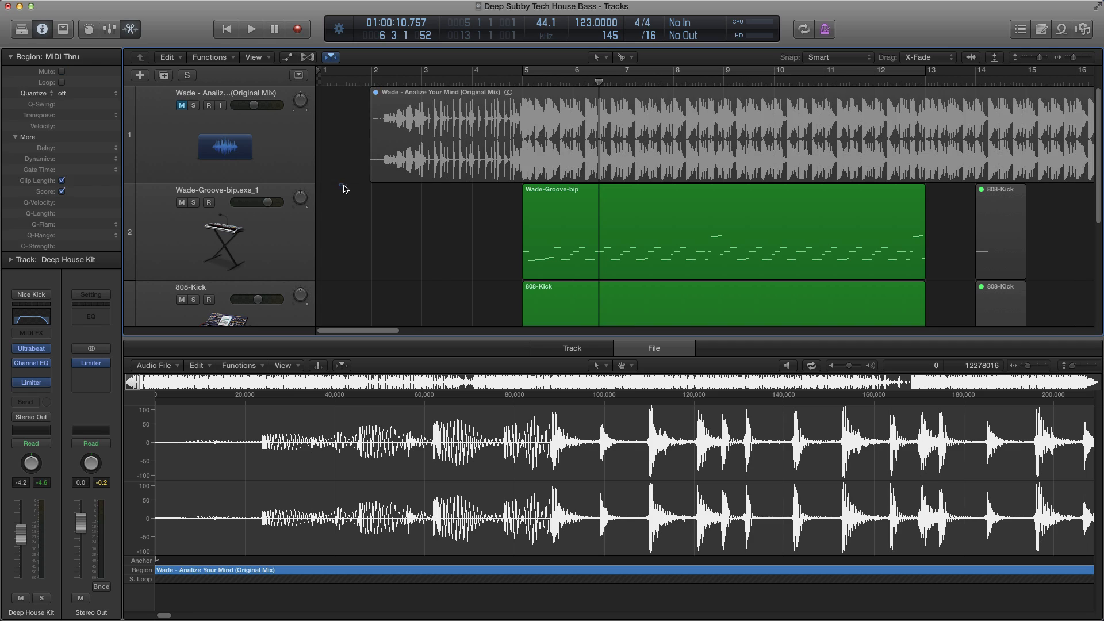
left_click_drag(344, 185, 399, 173)
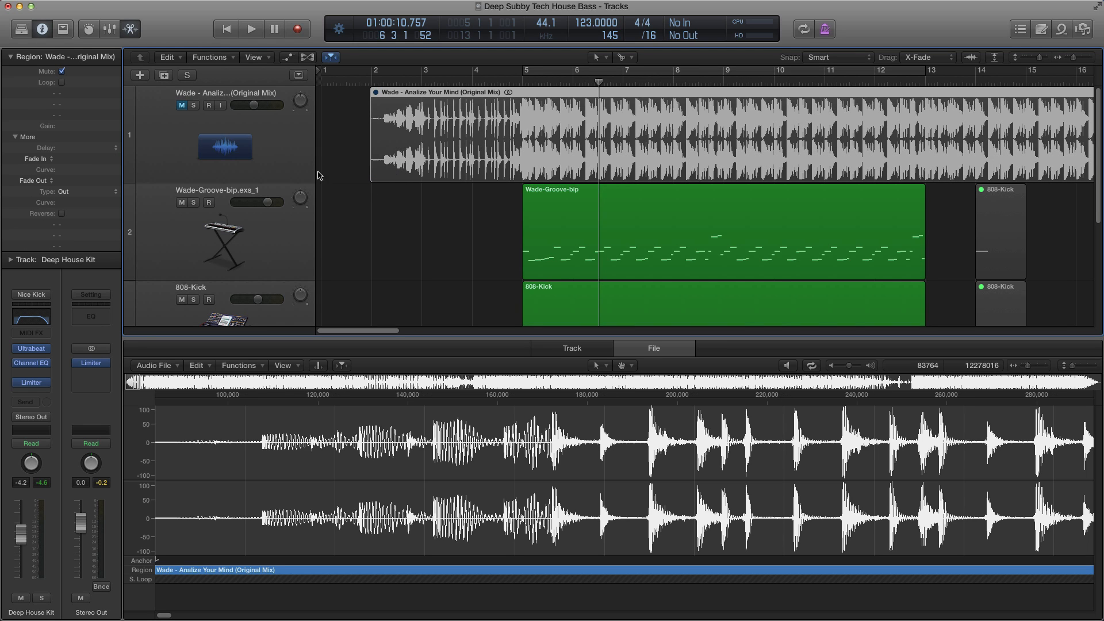
left_click(293, 158)
key("super+d")
mouse_move(452, 215)
left_mouse_down()
mouse_move(473, 179)
mouse_move(473, 208)
left_mouse_up()
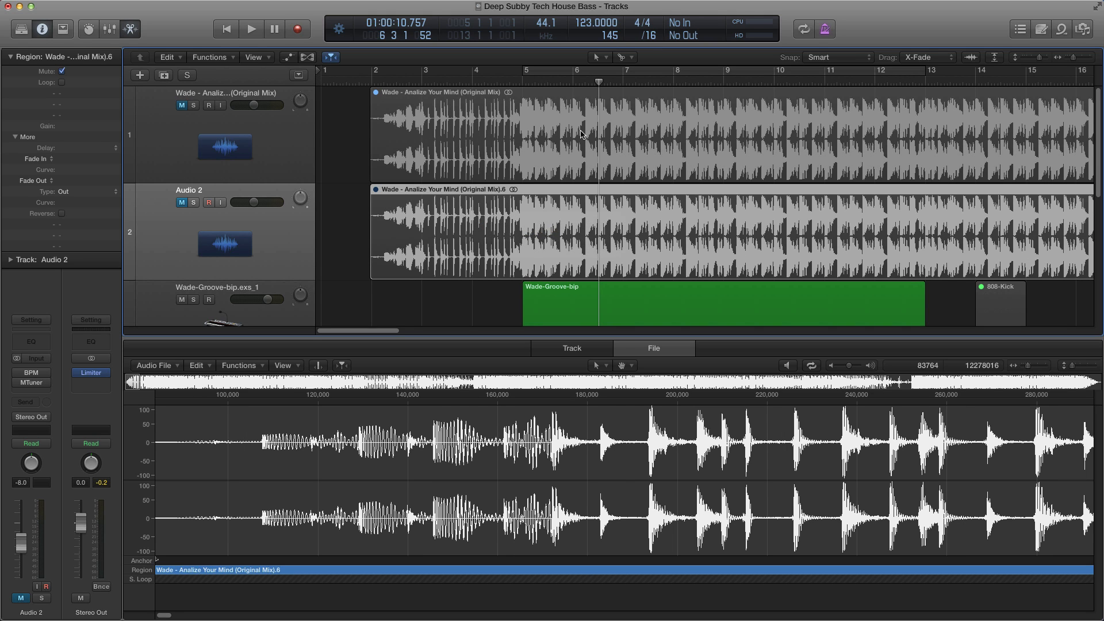
- Open the BPM Counter plug-in window on the Audio 2 track and move it over the arrangement
key("super+Right")
key("super+Right")
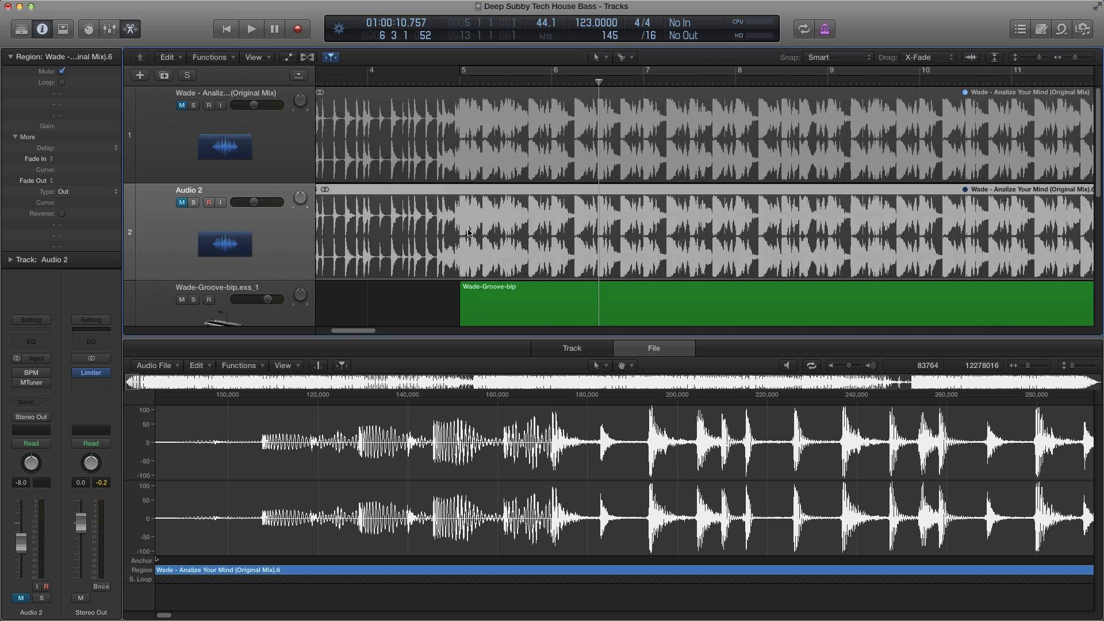
scroll(468, 232, "left", 5)
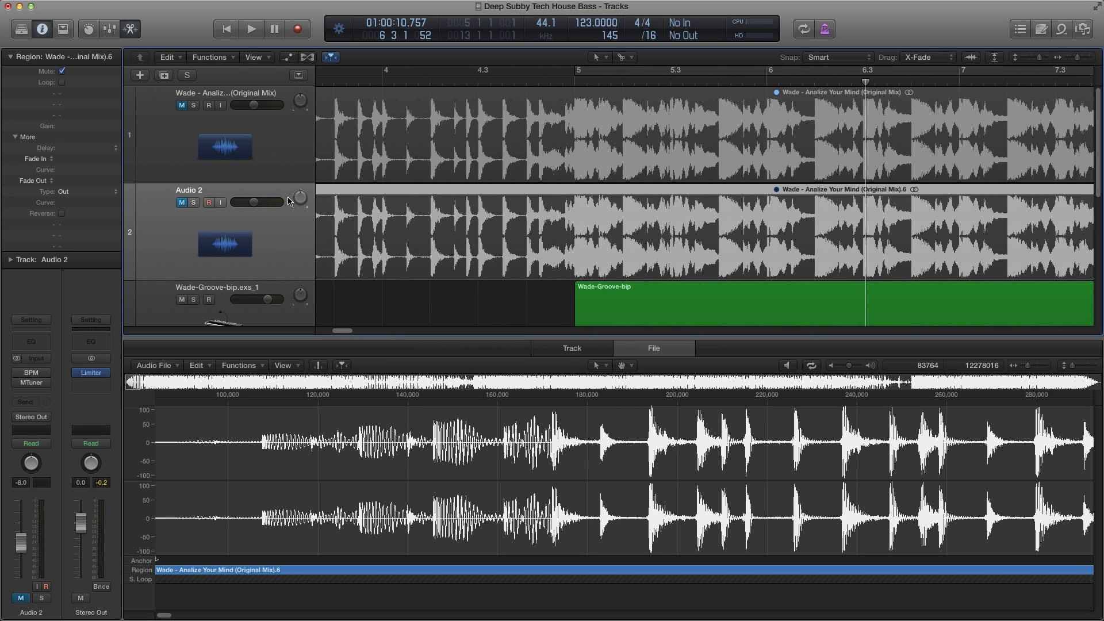
left_click(37, 374)
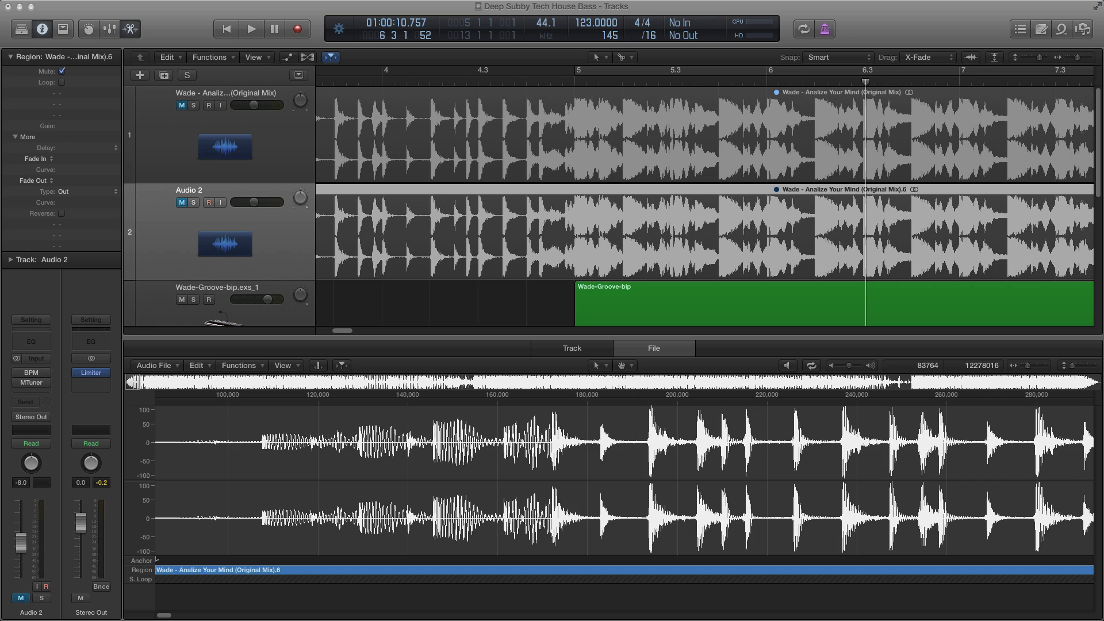
left_click(43, 373)
mouse_move(65, 472)
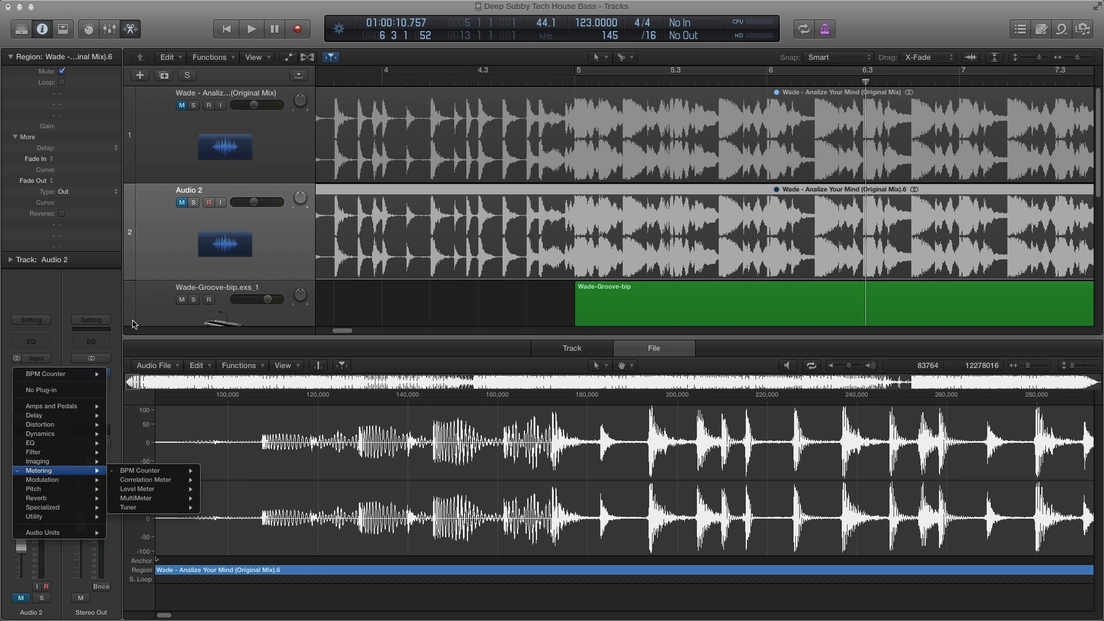
left_click(85, 291)
left_click(84, 291)
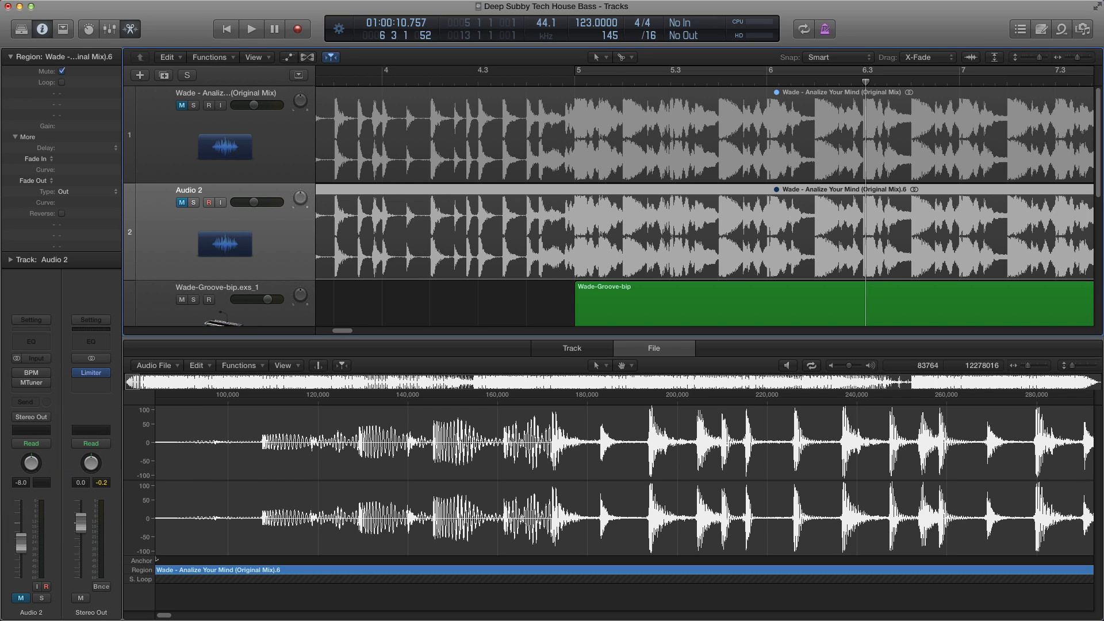
left_click(31, 372)
left_click_drag(476, 124, 502, 157)
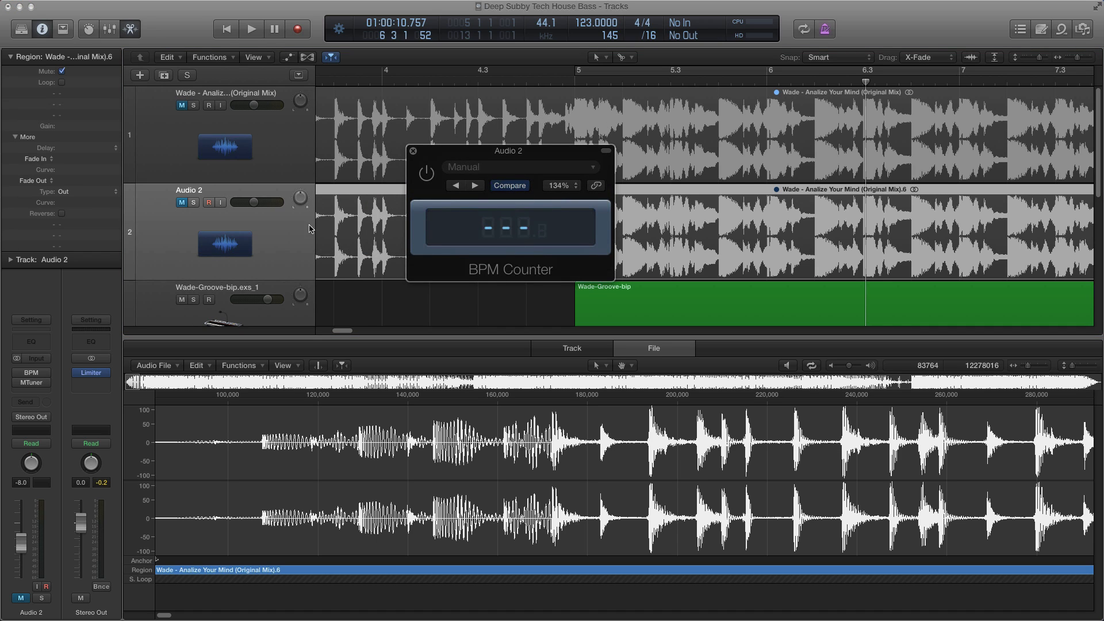
- Unmute the Audio 2 region, play it soloed from about bar 7 to measure its tempo, then close the BPM Counter and stop playback
left_click(199, 204)
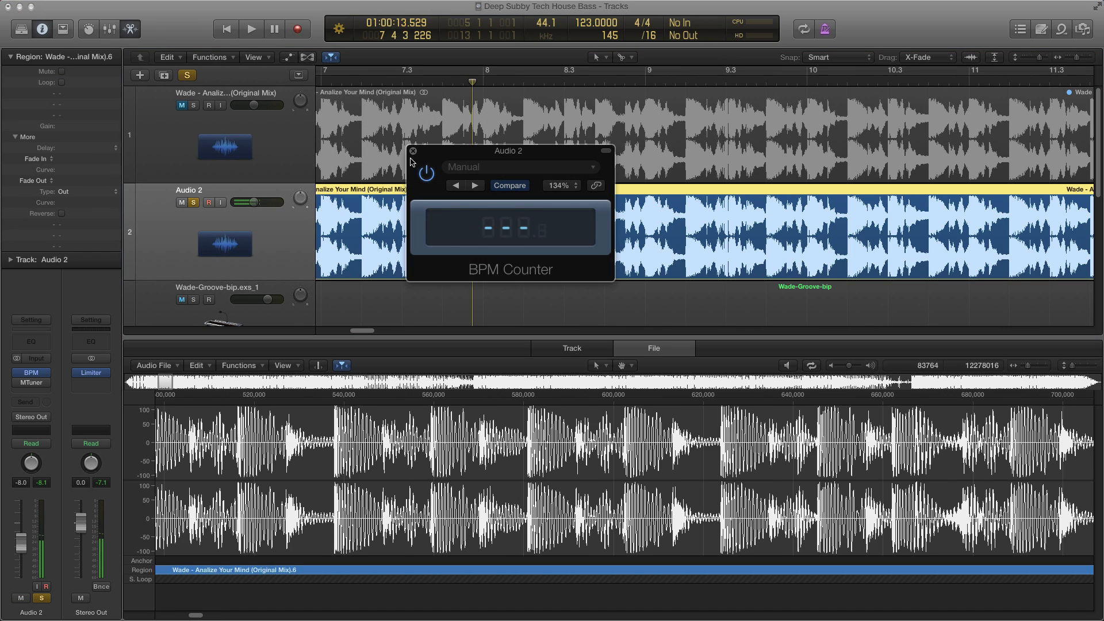
left_click(342, 80)
key("space")
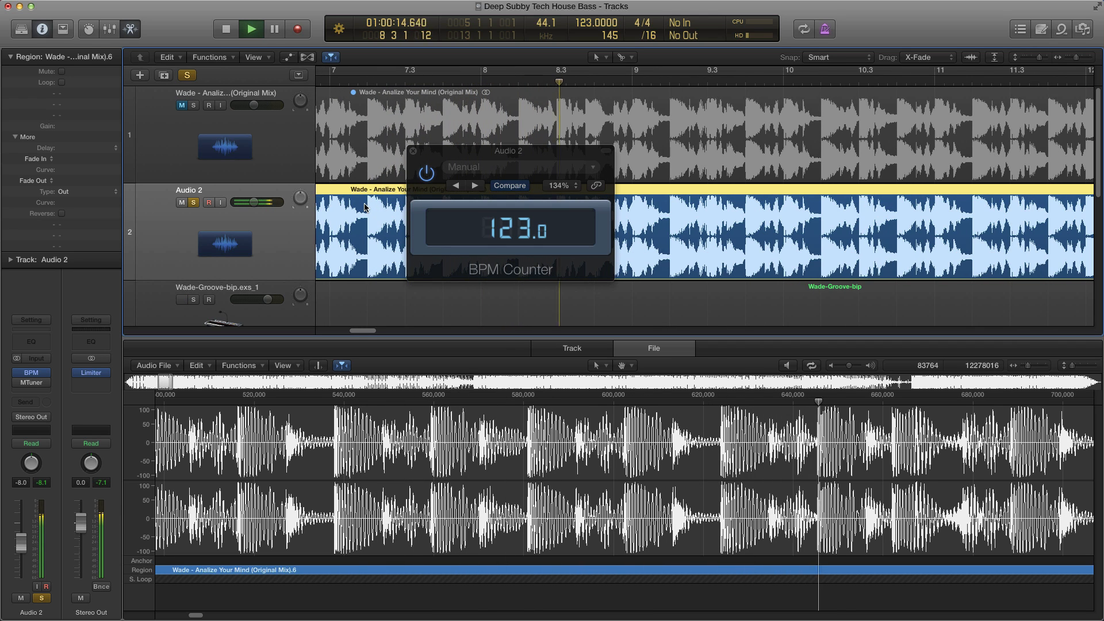
left_click(413, 151)
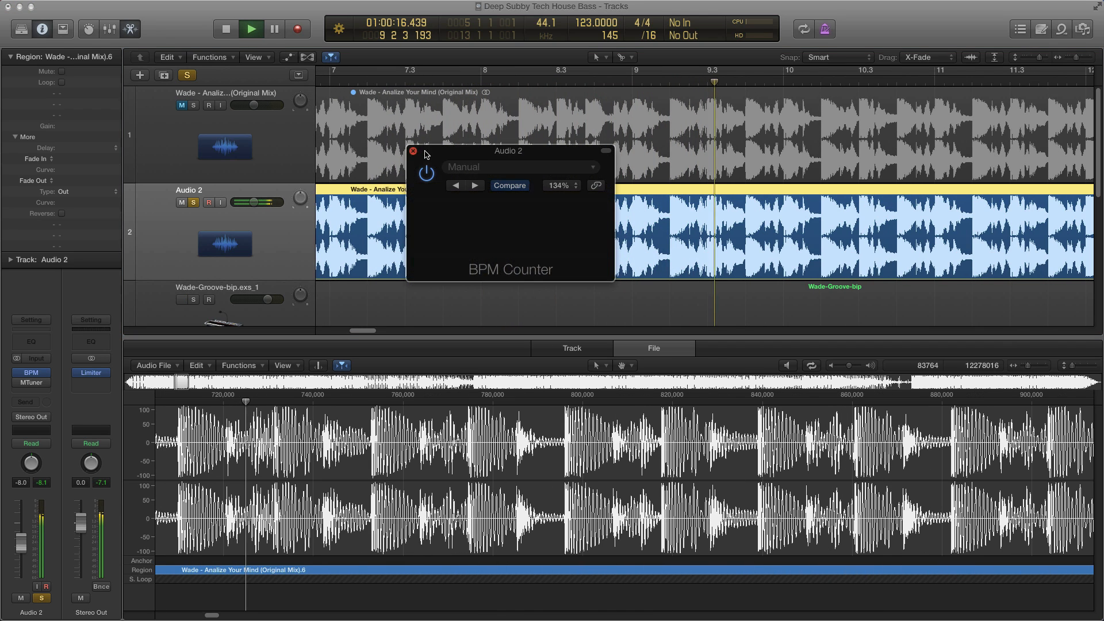
key("space")
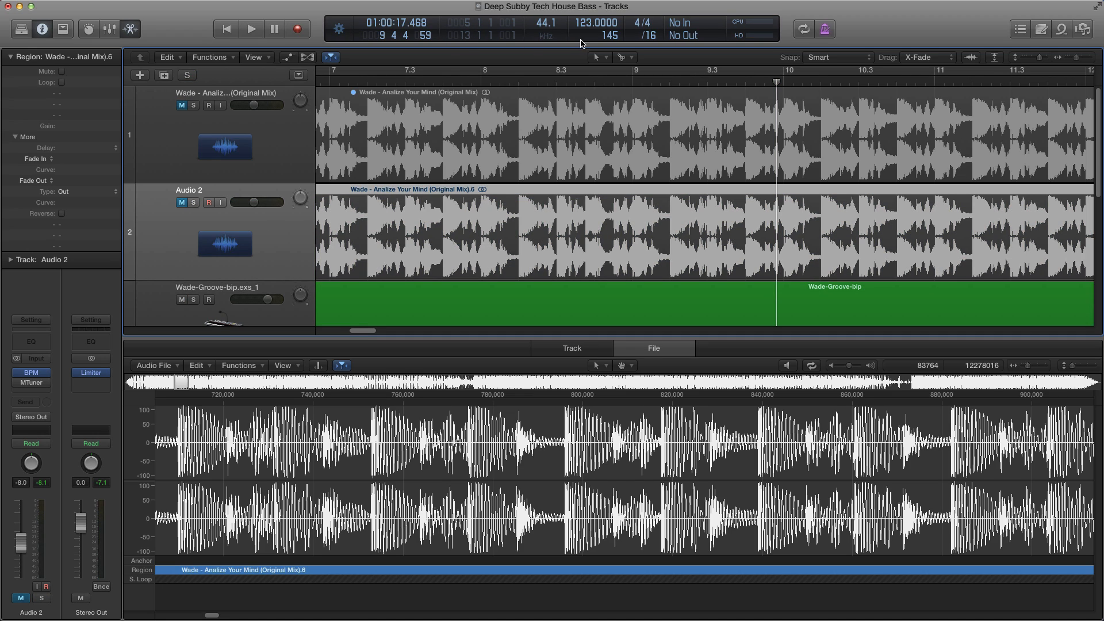
left_click(586, 28)
- Check the kick transients against the grid by placing the playhead at 9.4, bar 10, and 9.4 again
key("super+Right")
key("super+Right")
key("super+Right")
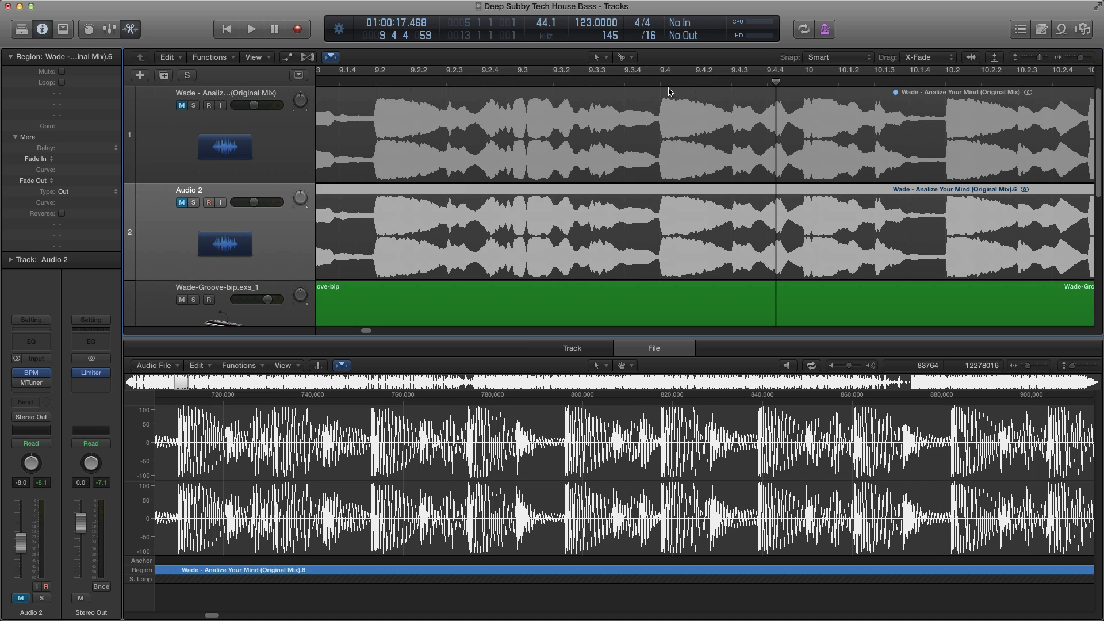
key("super+Right")
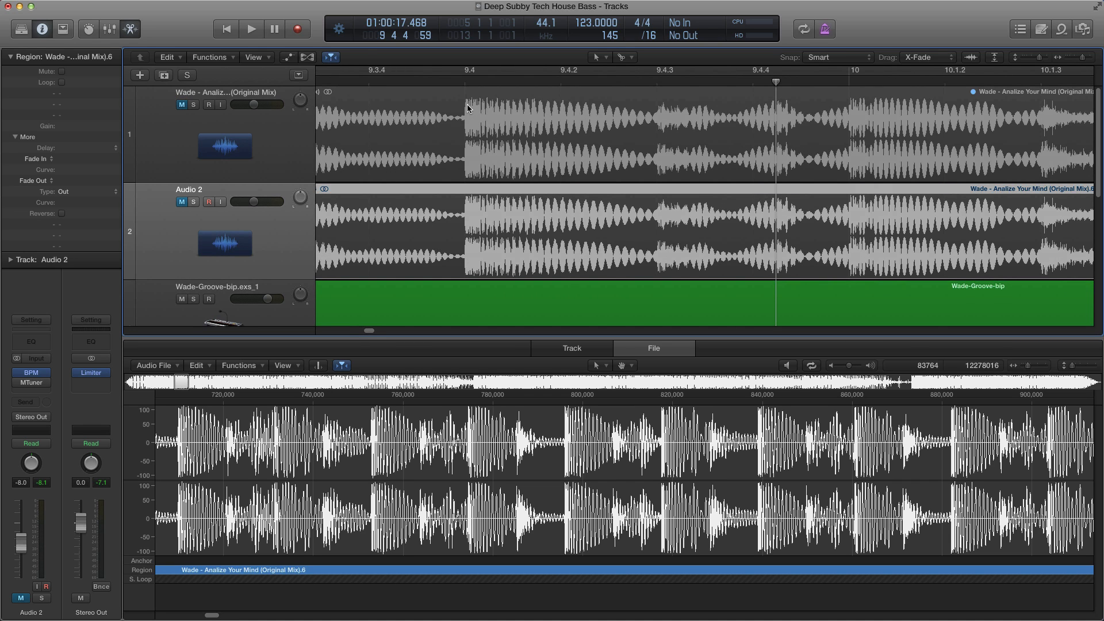
left_click(463, 139)
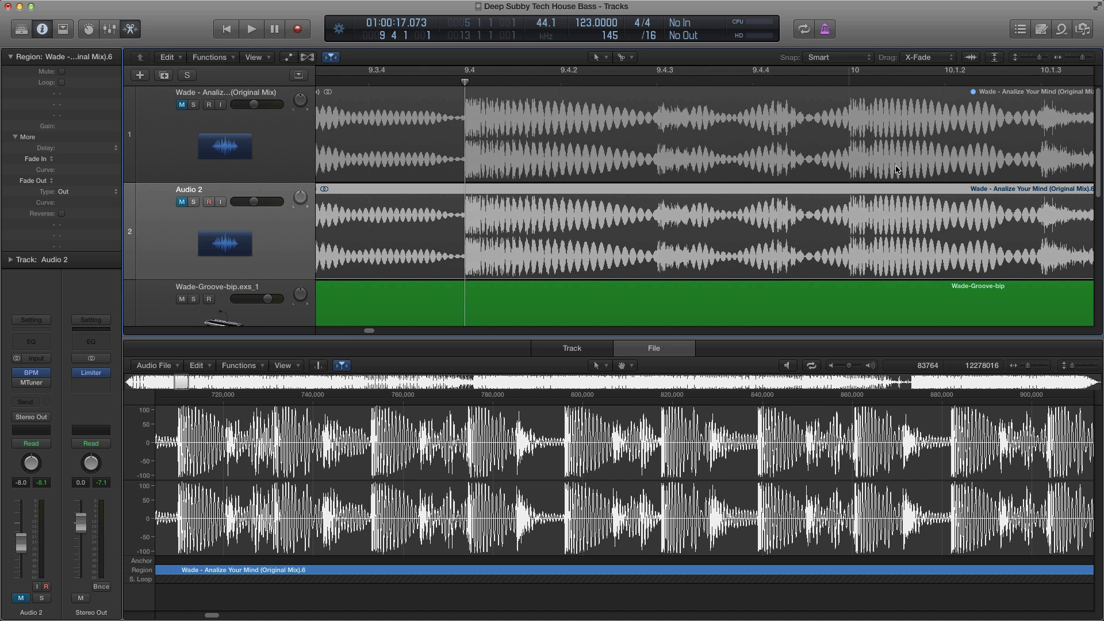
left_click(848, 83)
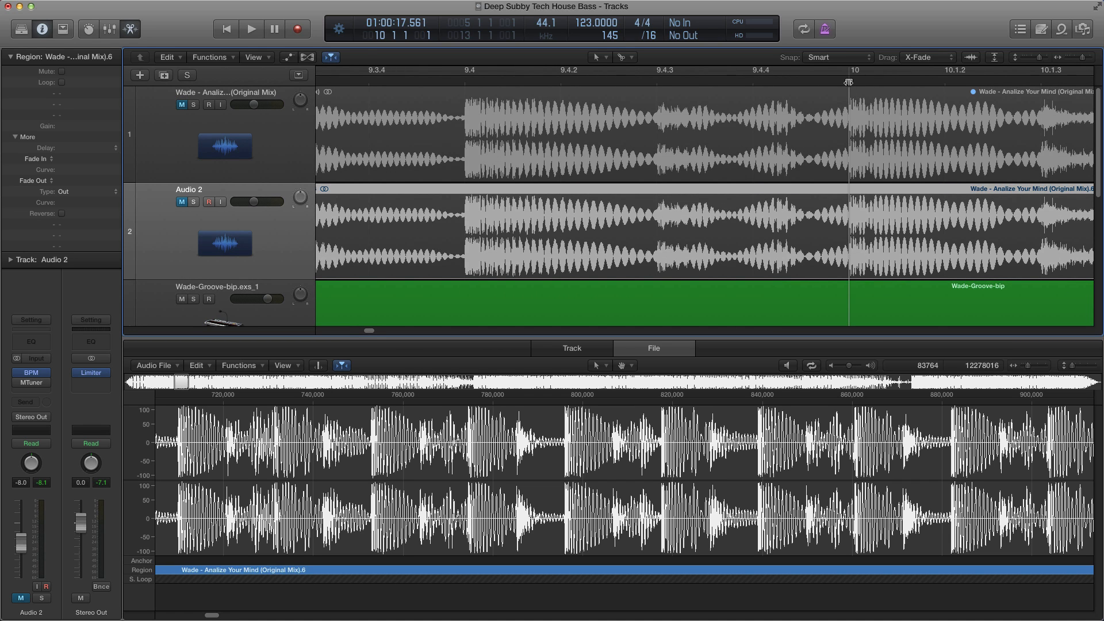
left_click(466, 83)
- Examine how the Audio 2 waveform lines up with the bars and the Wade-Groove-bip region from bar 5 onward
key("super+Left")
key("super+Left")
key("super+Left")
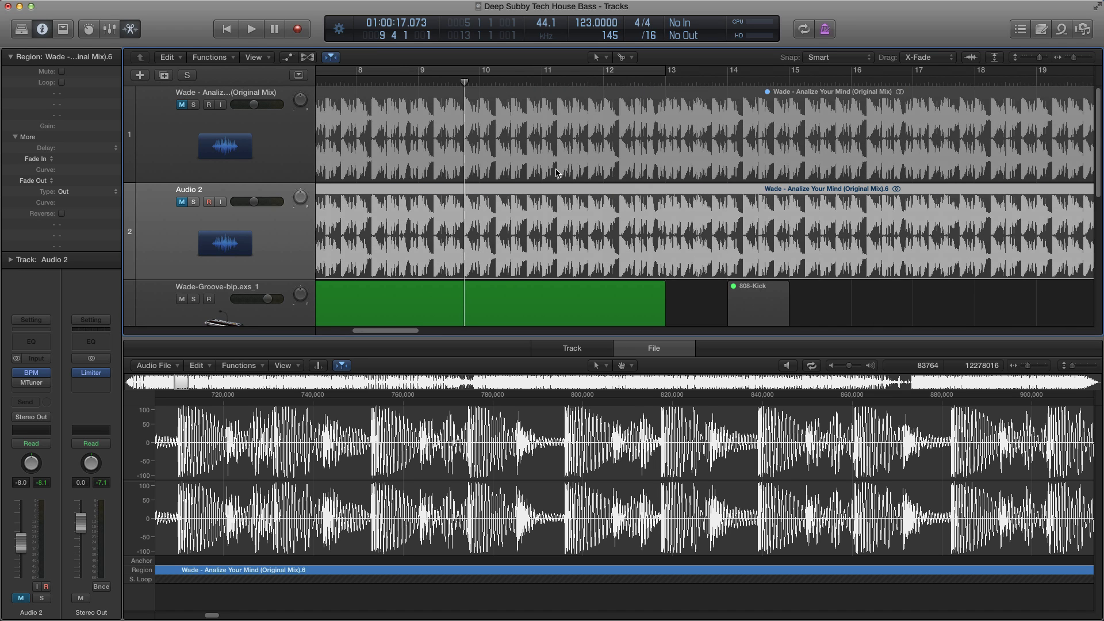
scroll(602, 198, "left", 10)
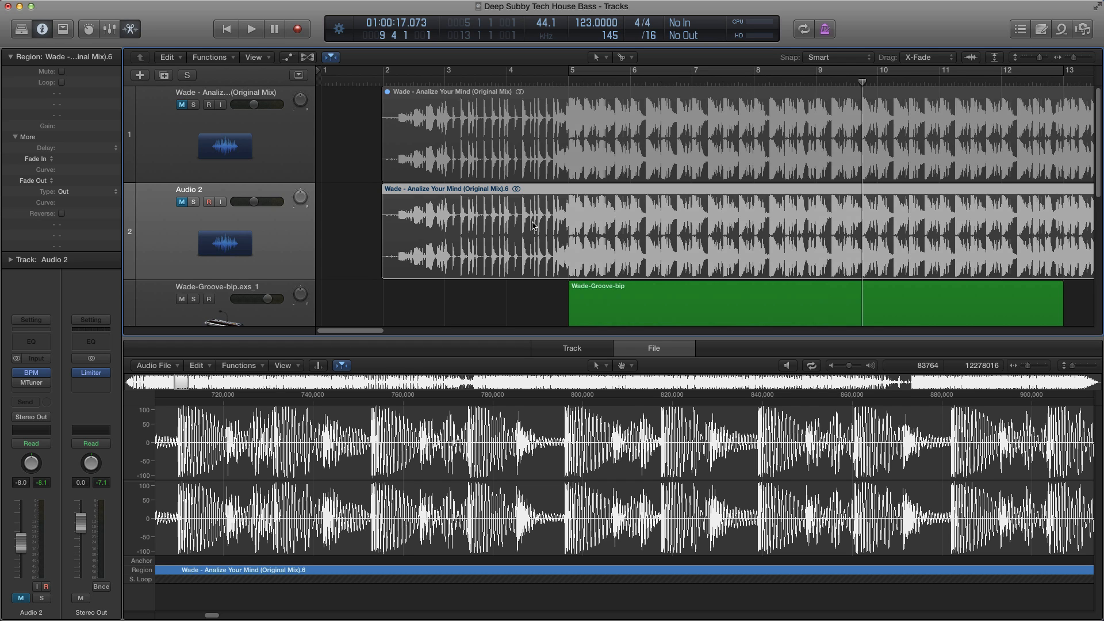
key("super+Right")
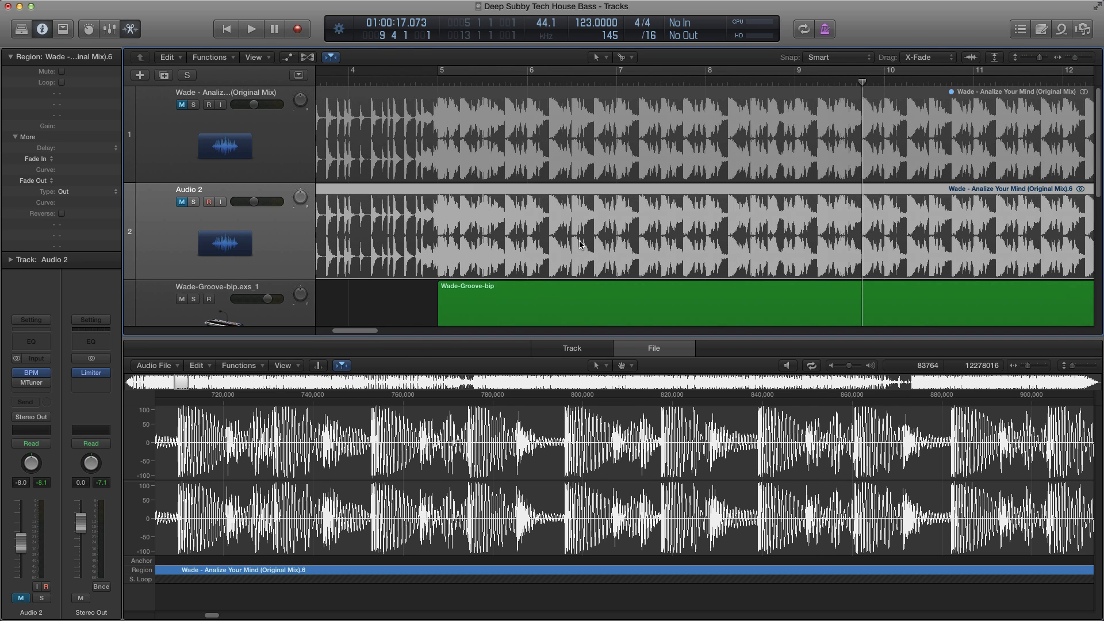
scroll(581, 245, "left", 4)
scroll(617, 249, "down", 3)
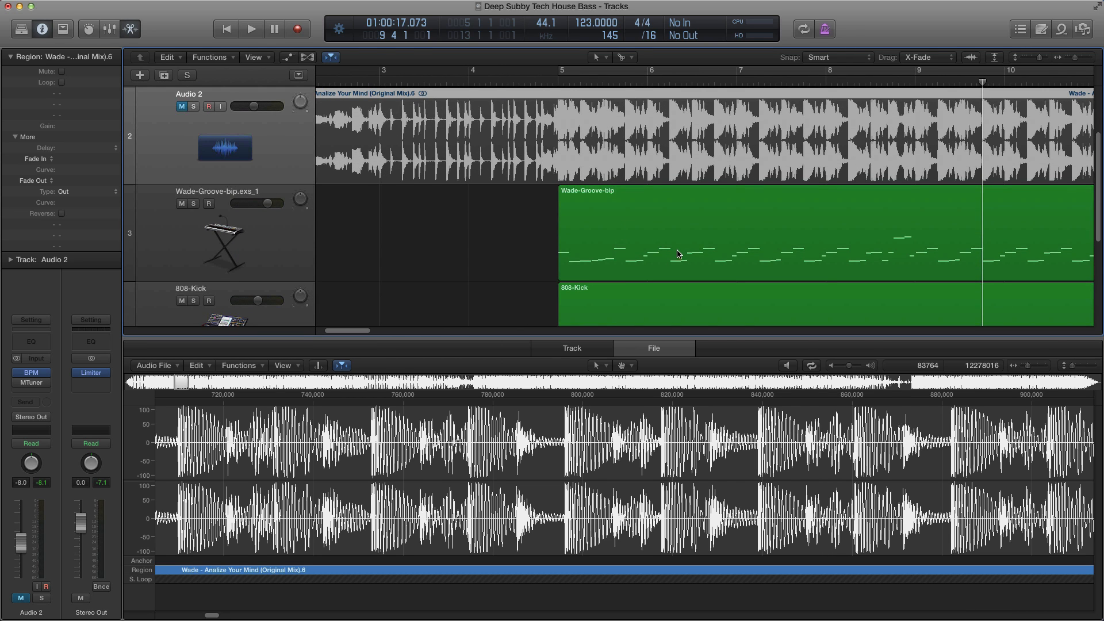
scroll(636, 239, "up", 3)
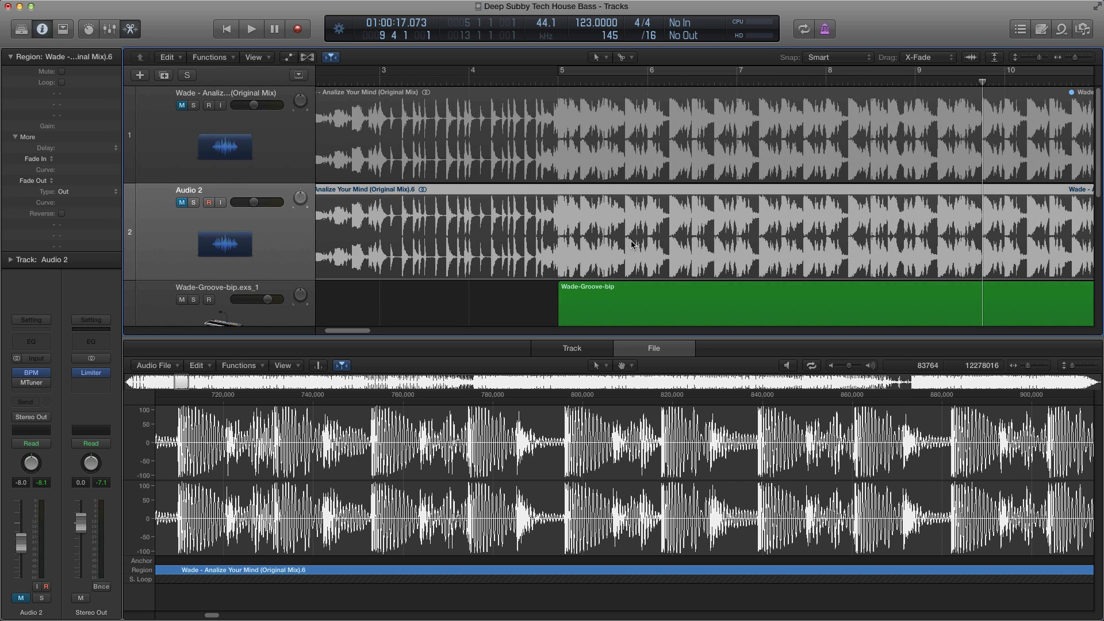
scroll(633, 247, "down", 2)
scroll(610, 248, "up", 2)
key("super+Right")
key("super+Right")
key("super+Right")
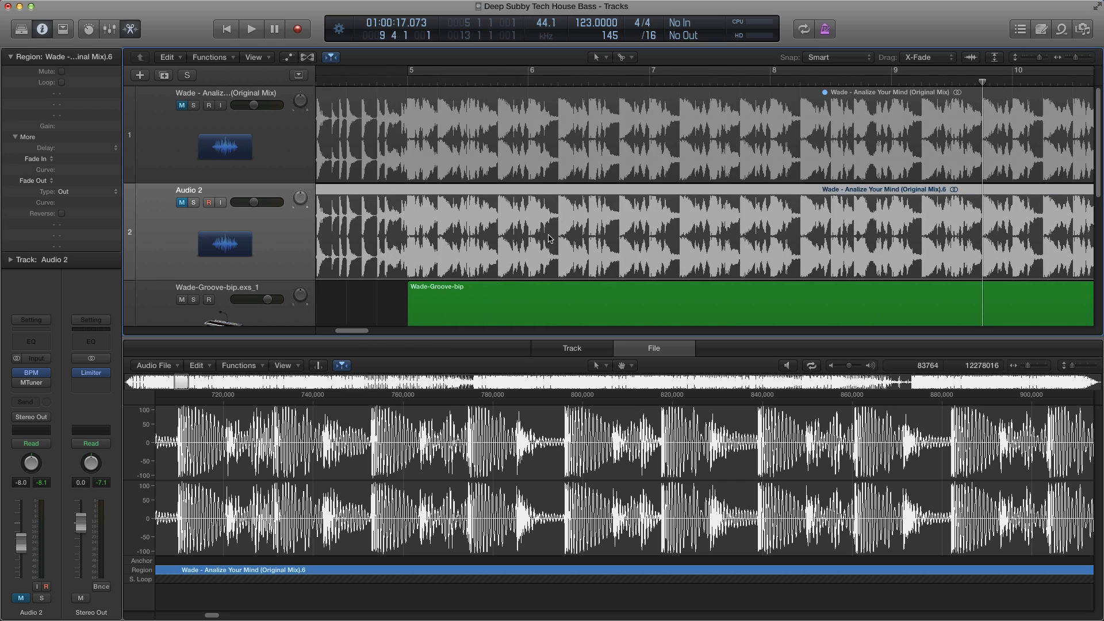
scroll(543, 232, "left", 5)
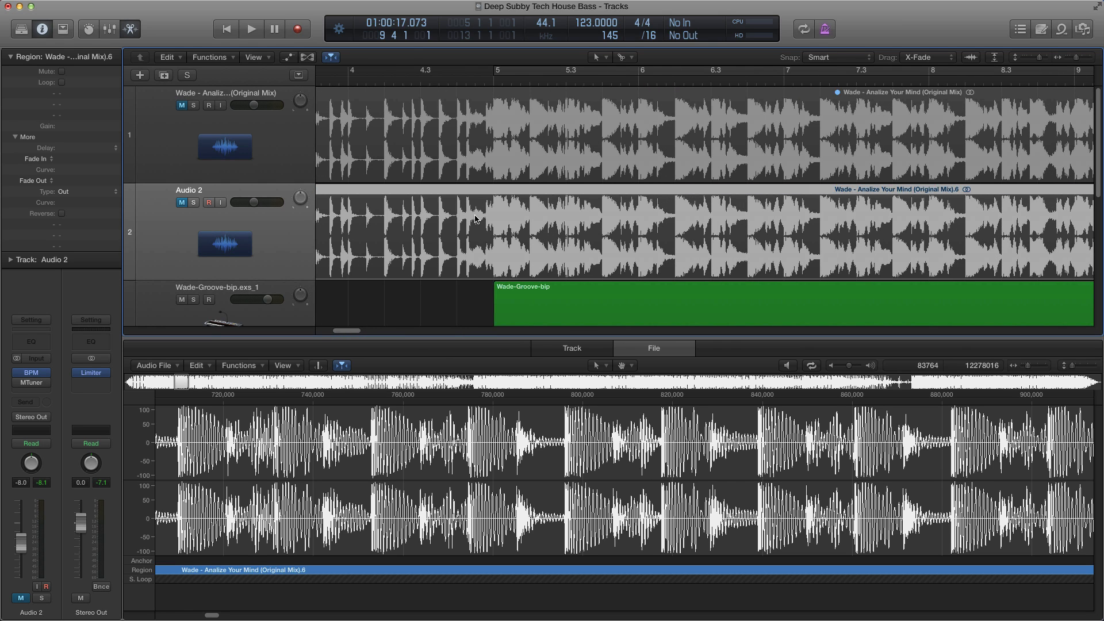
key("super+Right")
key("super+Right")
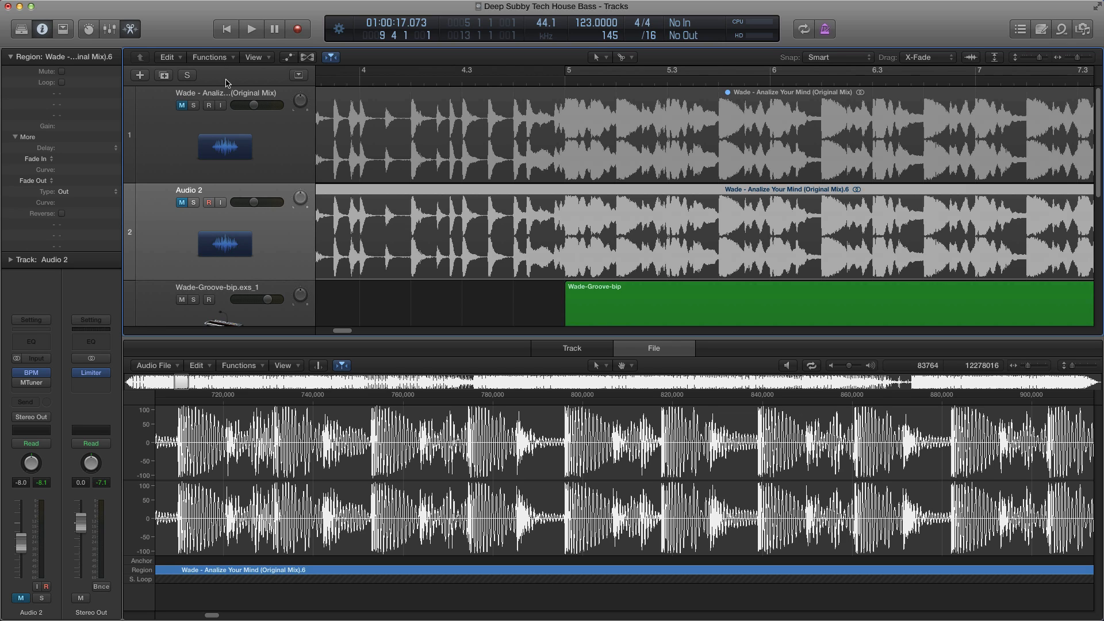
- Check that Groove Track is enabled in the Audio 2 track header configuration, then close the configuration
right_click(153, 200)
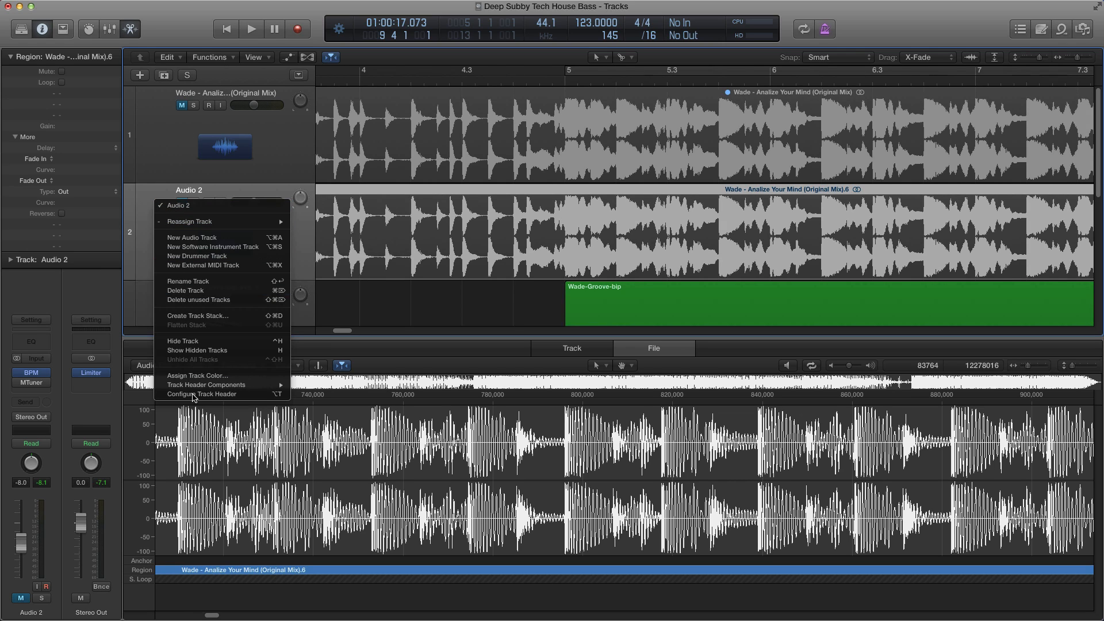
left_click(202, 394)
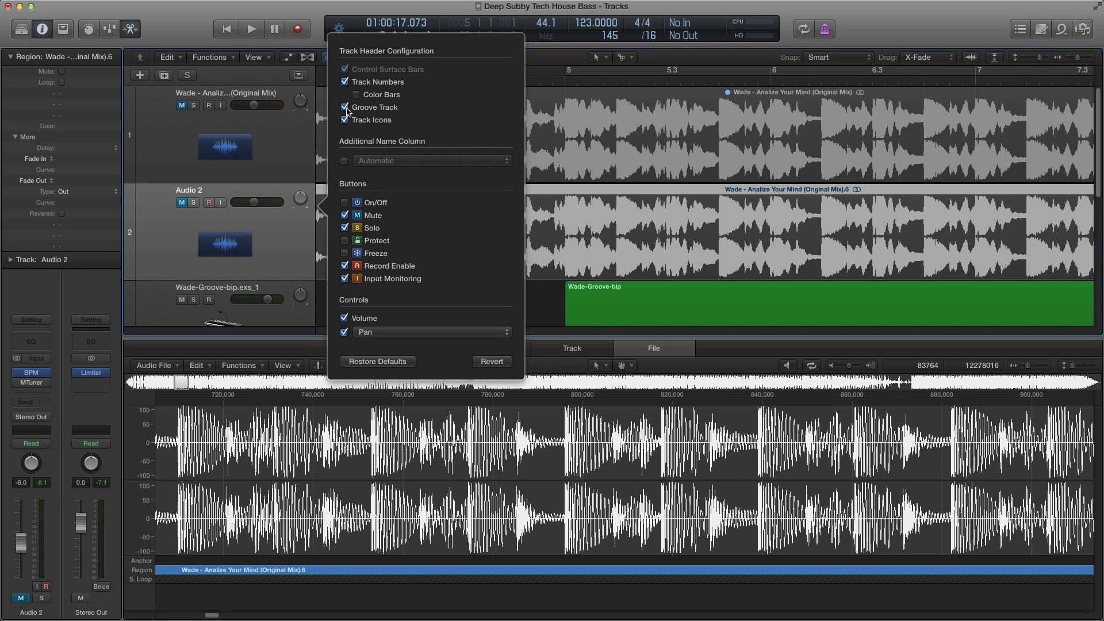
left_click(213, 249)
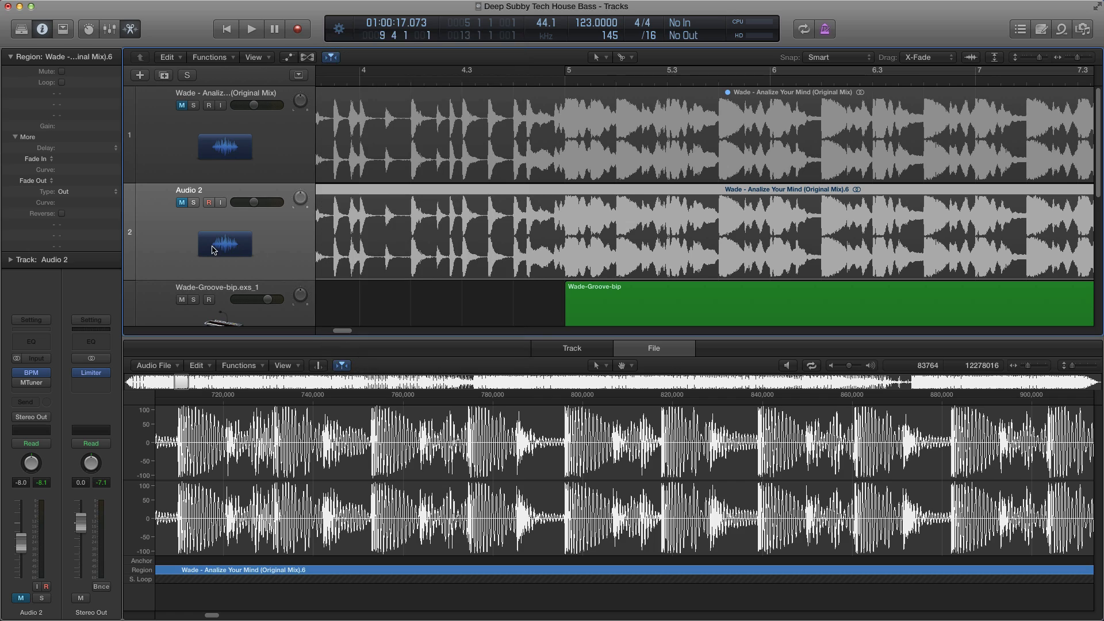
- Make Audio 2 the groove track and select the Wade-Groove-bip.exs_1 track to show its notes
mouse_move(129, 235)
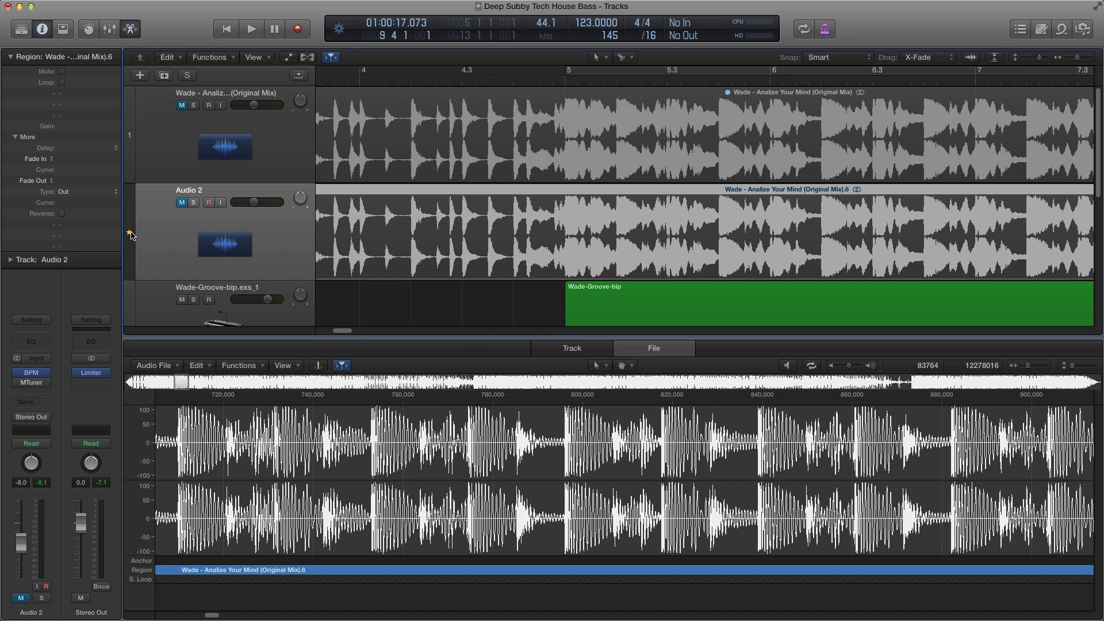
left_click(129, 234)
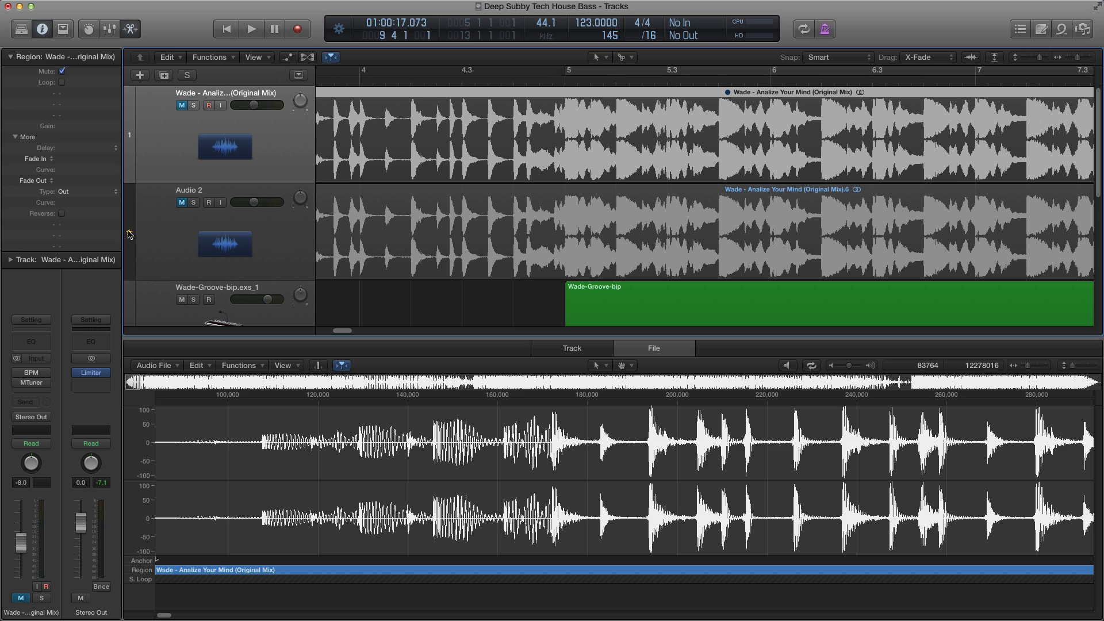
left_click(130, 234)
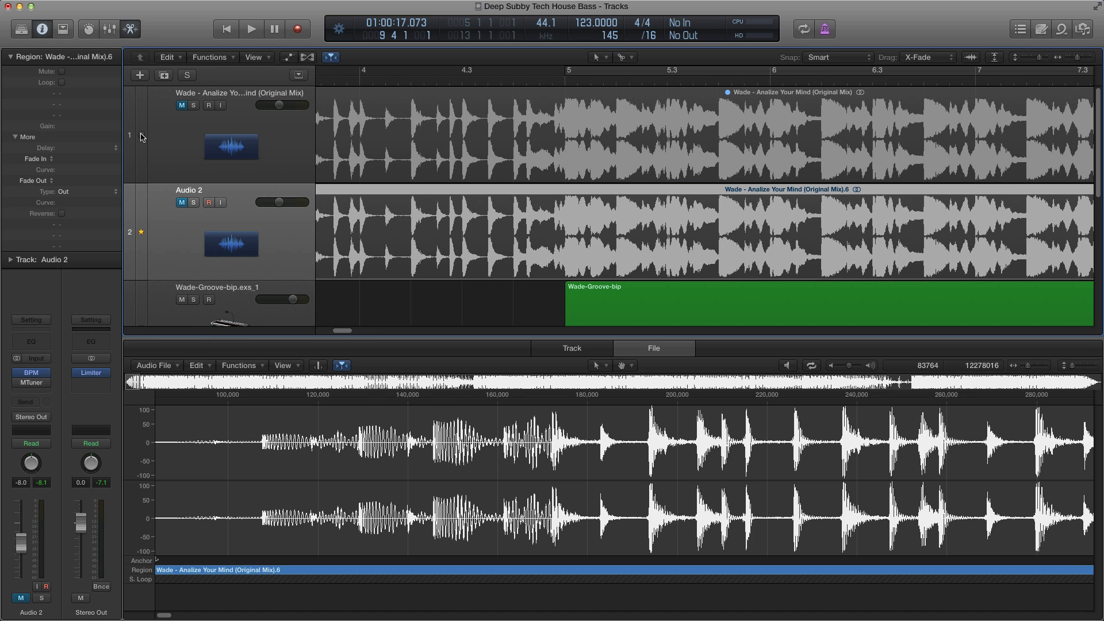
scroll(164, 262, "down", 2)
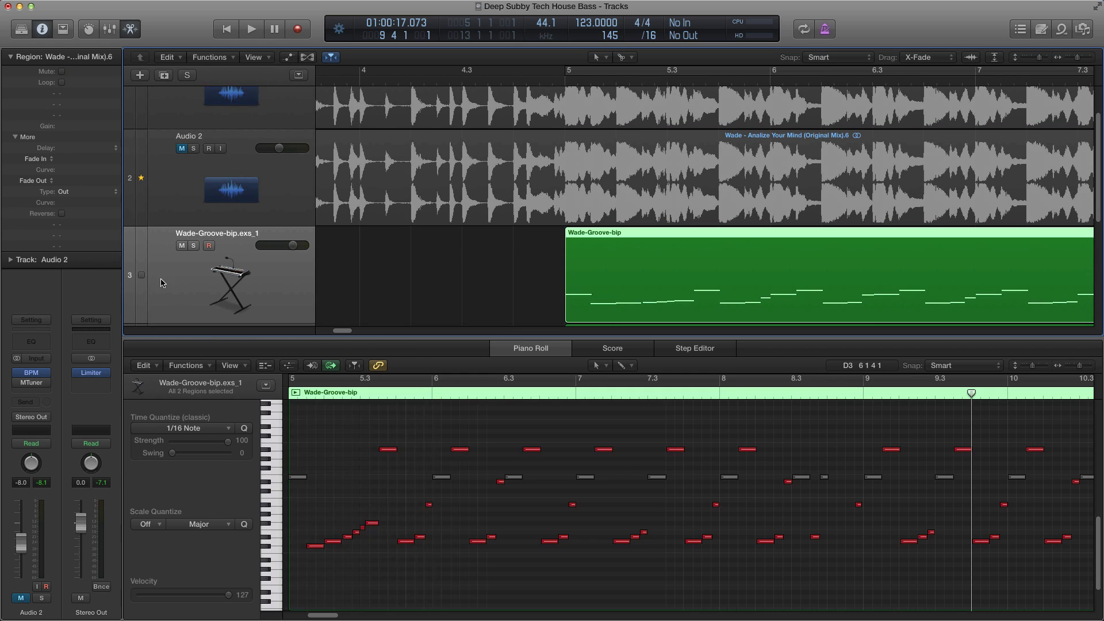
- Make the Wade-Groove-bip.exs_1 track match the groove track
left_click(163, 271)
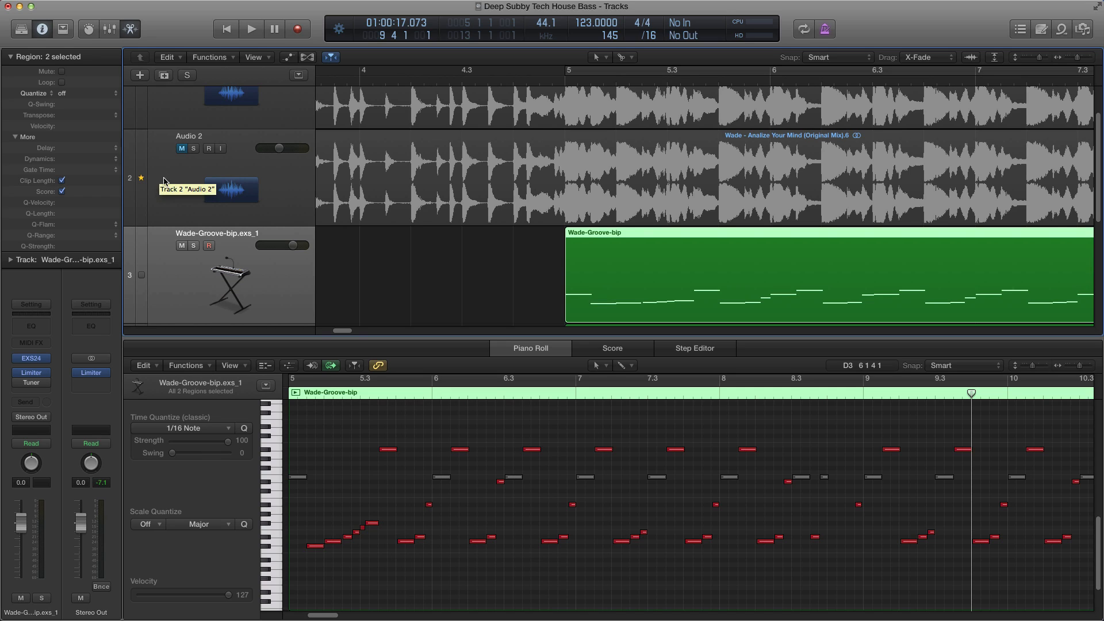
left_click(142, 274)
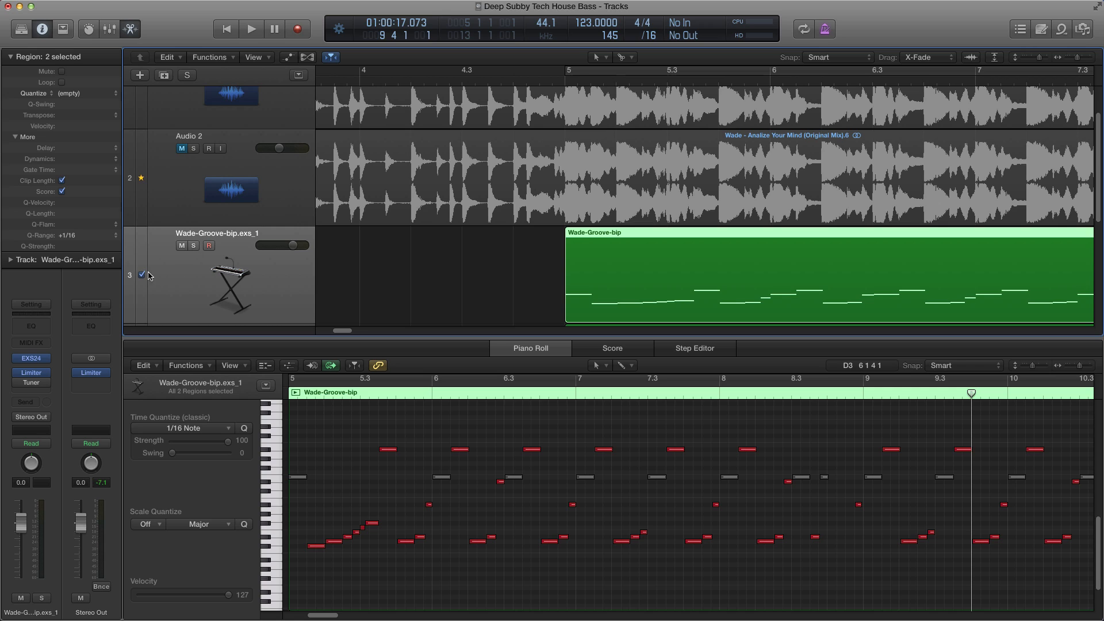
- Split the Audio 2 region with the Scissors tool at bar 5 and at bar 13
left_click(160, 209)
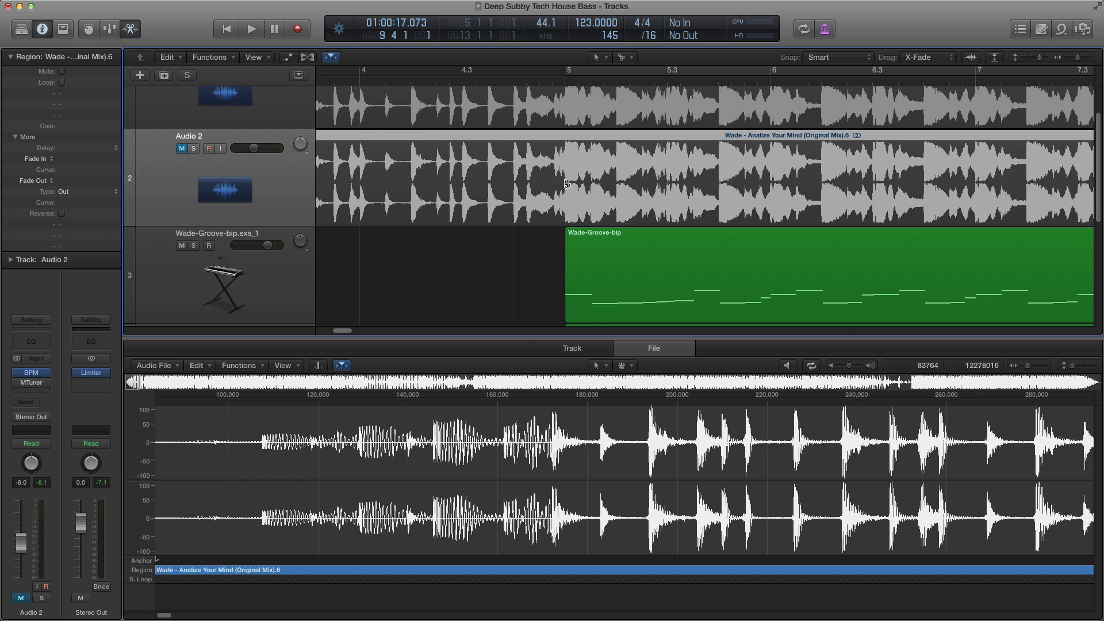
left_click(621, 57)
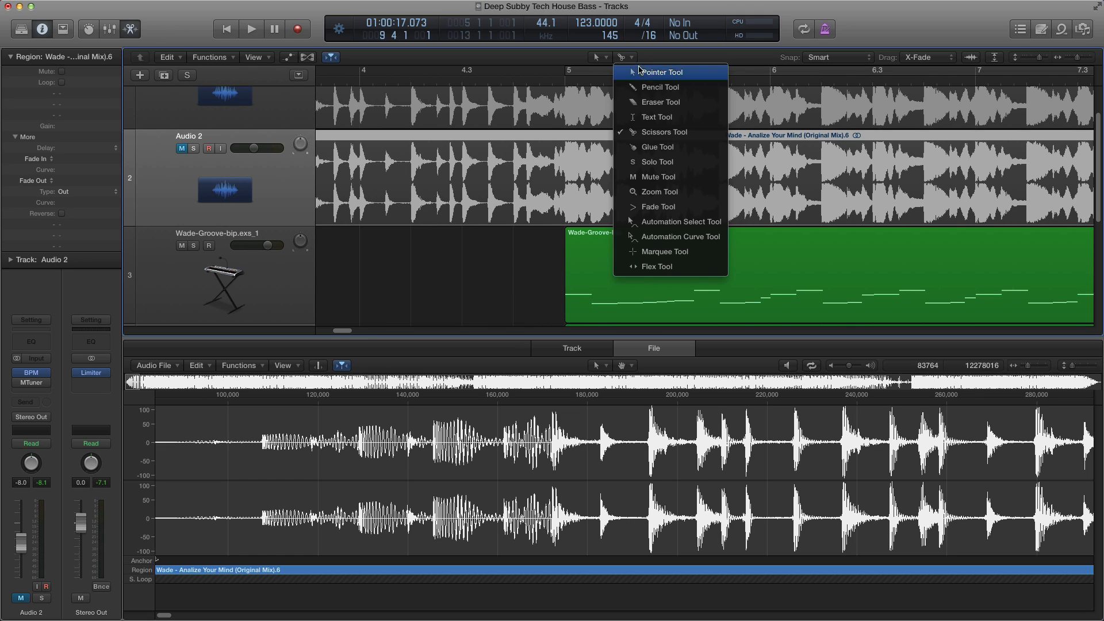
left_click(648, 139)
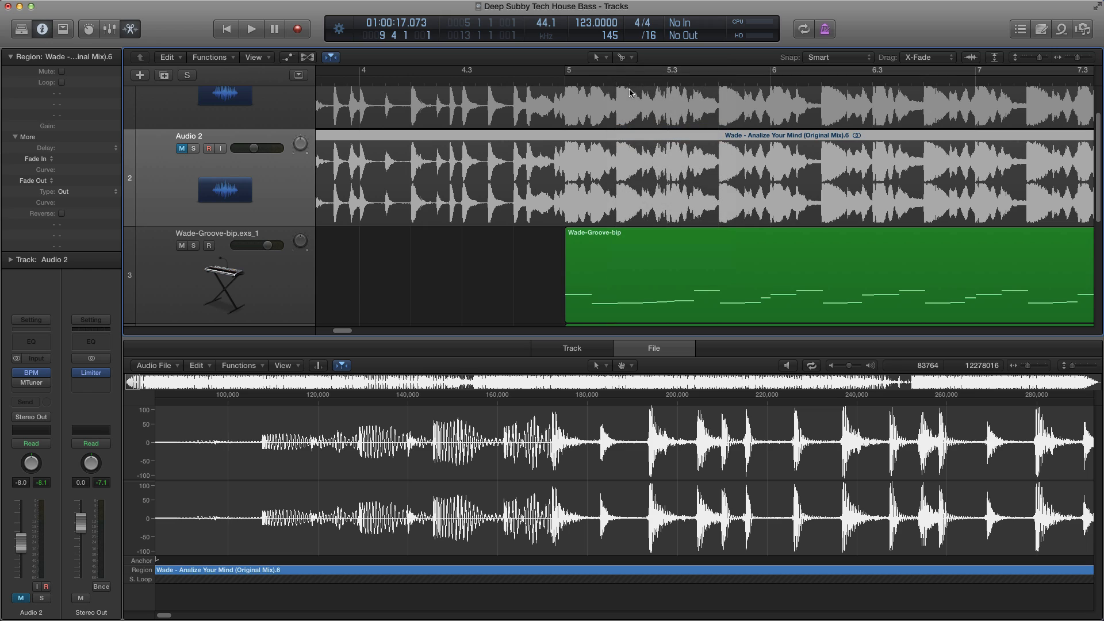
left_click(562, 154)
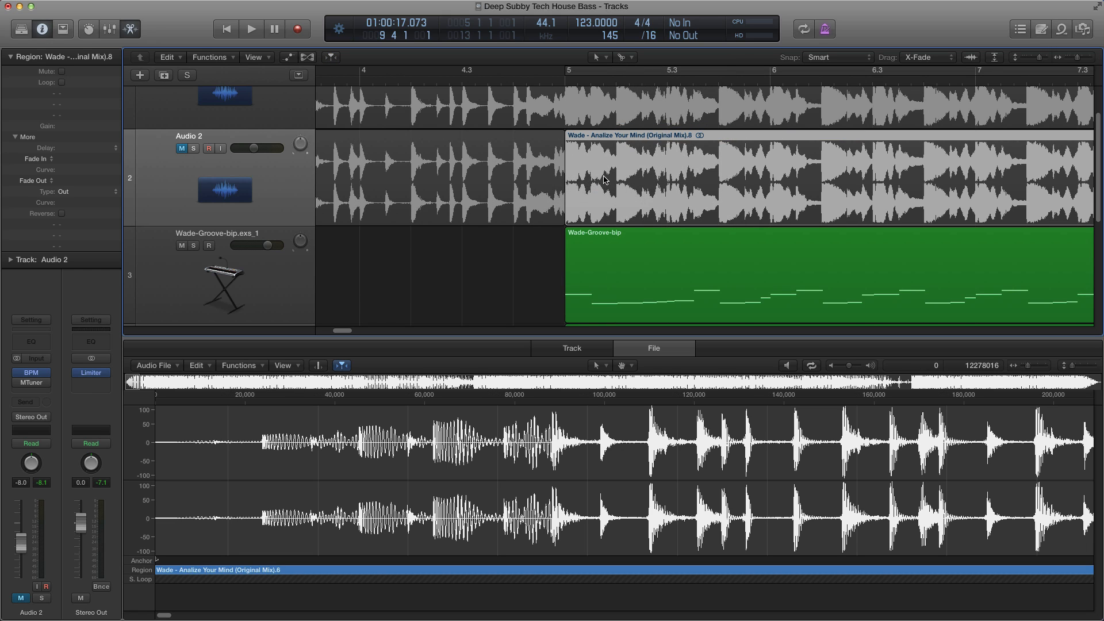
scroll(598, 178, "right", 5)
scroll(598, 179, "right", 15)
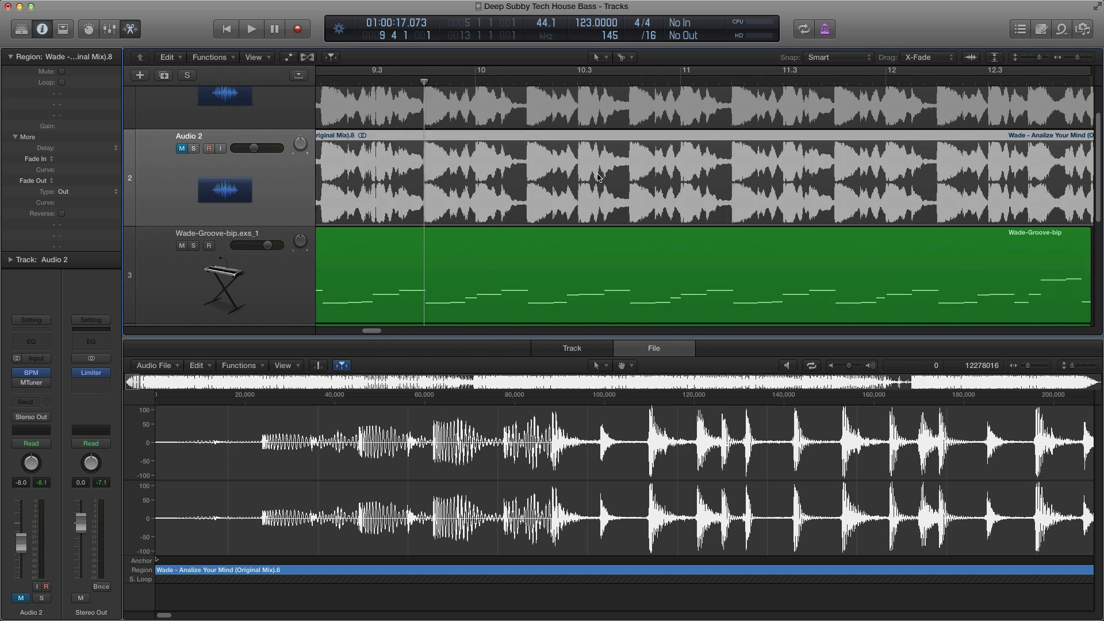
left_click(618, 204)
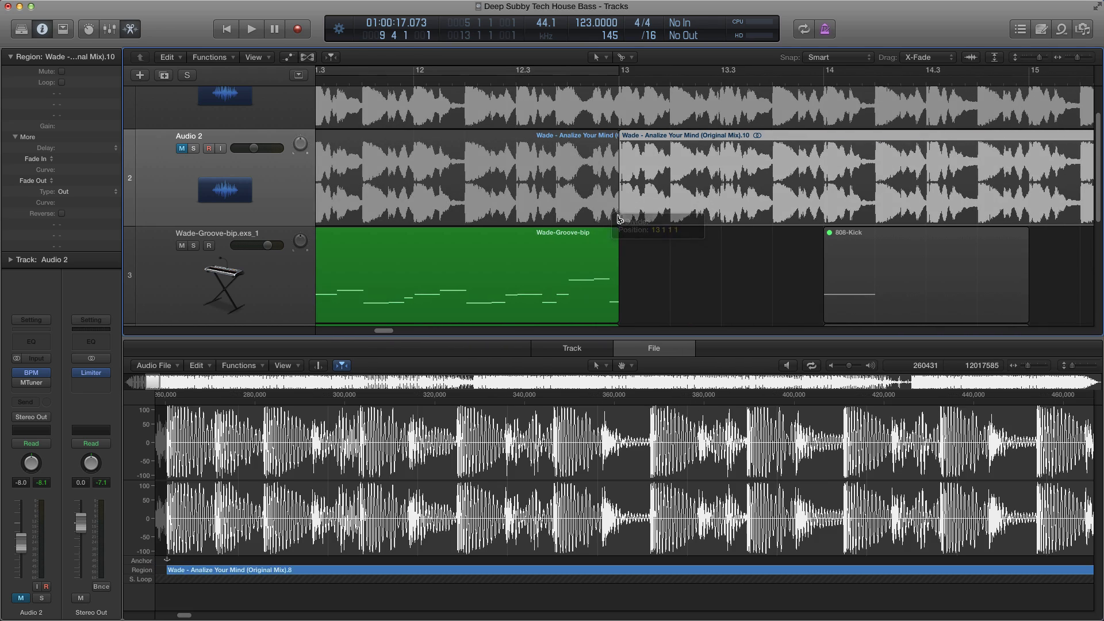
- Delete the Audio 2 audio outside bars 5 to 13
scroll(638, 202, "left", 7)
key("super+Left")
key("super+Left")
key("super+Left")
key("super+Left")
left_click(892, 189)
key("Delete")
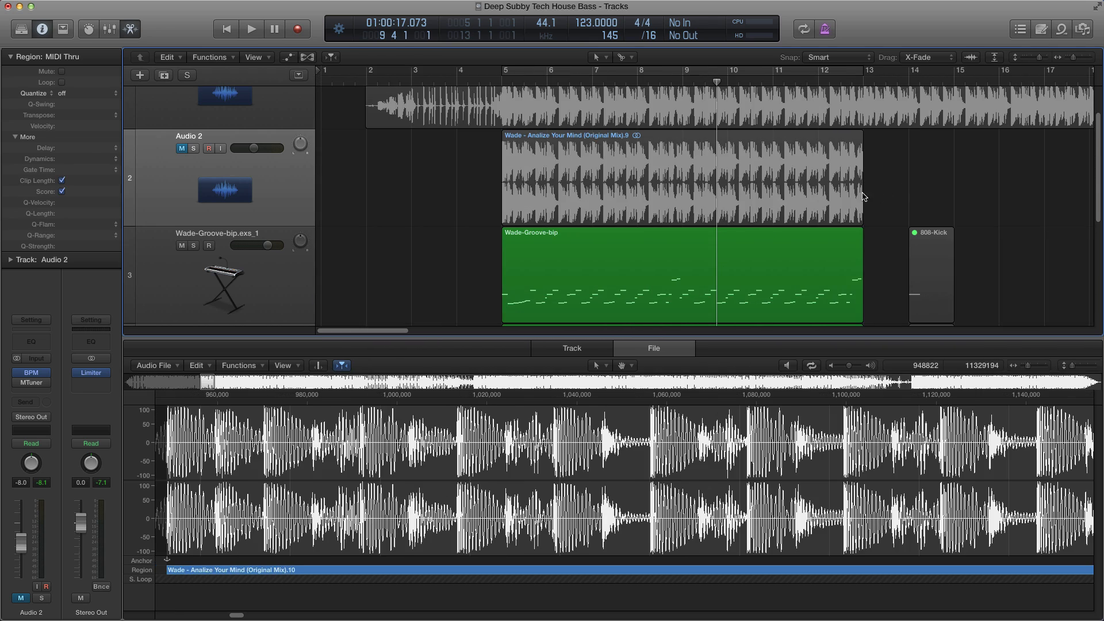
- Mark a cycle range from bar 5 to bar 9, split the Audio 2 region at bar 9, and turn the cycle off
key("super+Right")
key("super+Right")
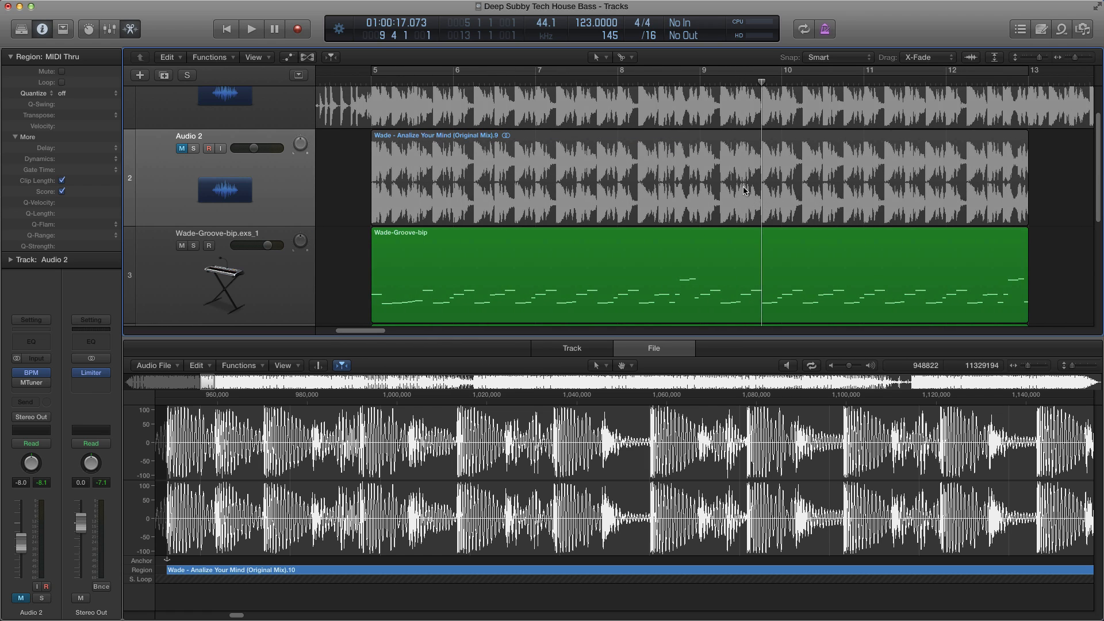
left_click_drag(374, 71, 718, 74)
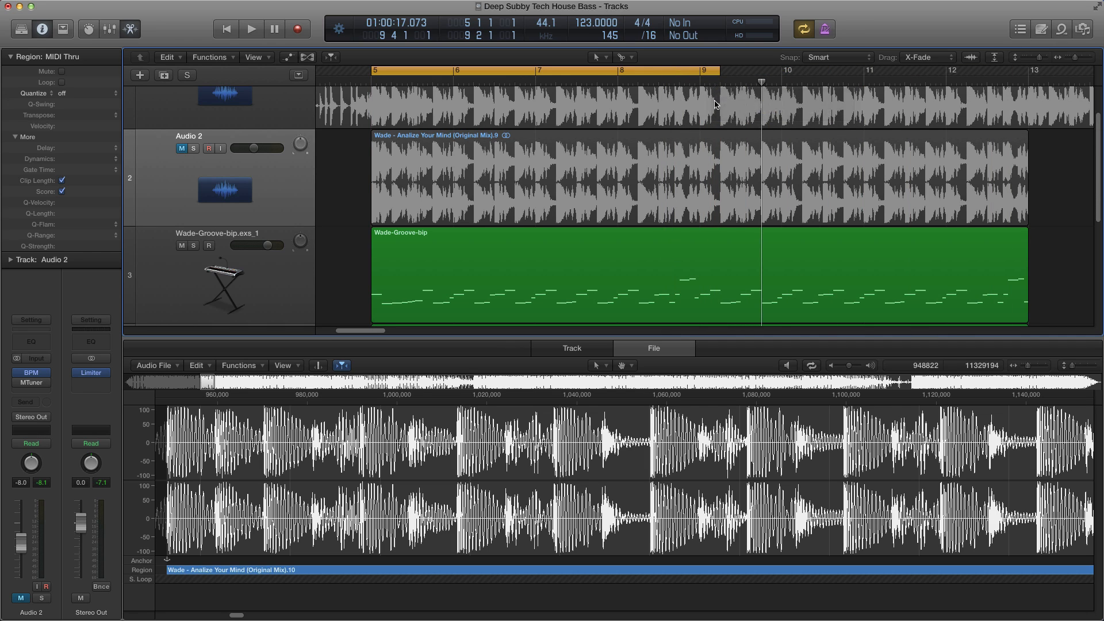
left_click(718, 160)
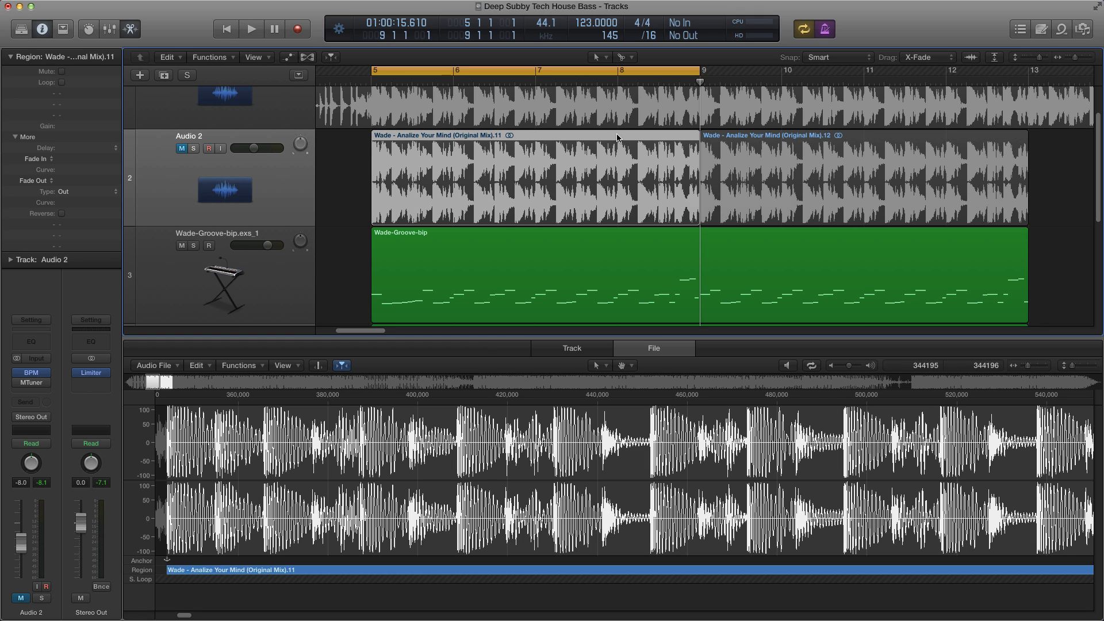
left_click(617, 71)
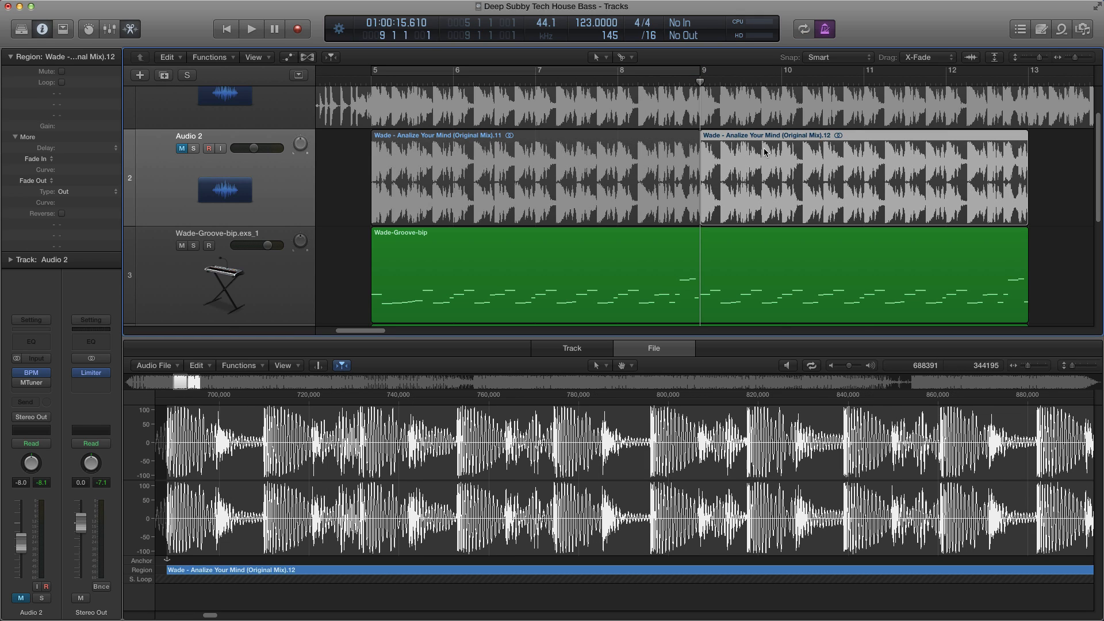
- Review the Convert to New Sampler Track settings for the Audio 2 region in bars 5 to 9, and cancel the conversion
right_click(625, 138)
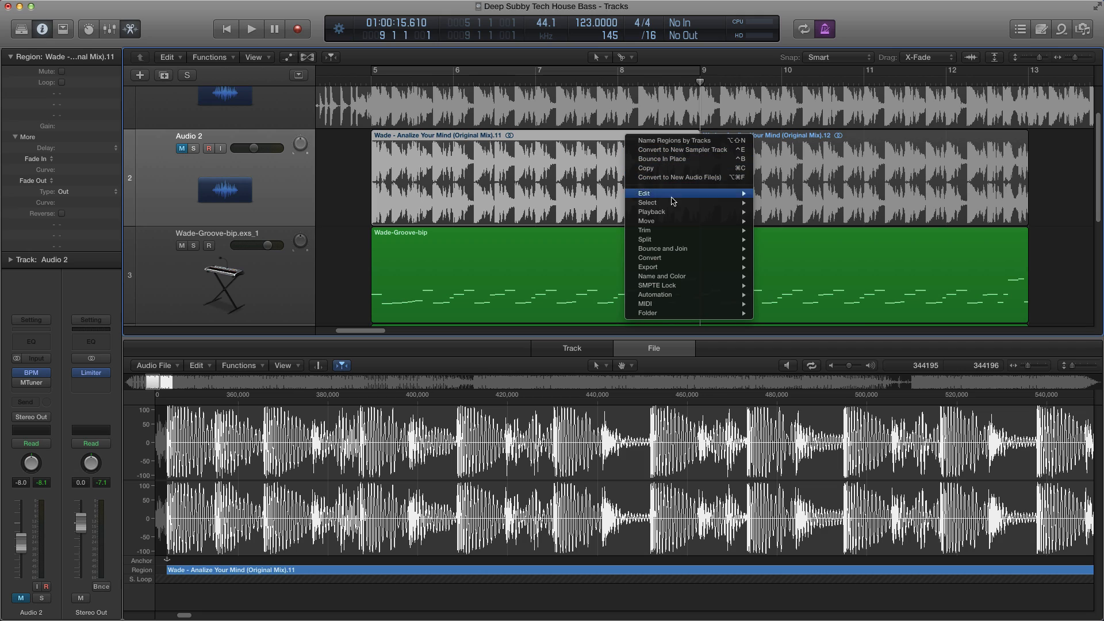
mouse_move(673, 259)
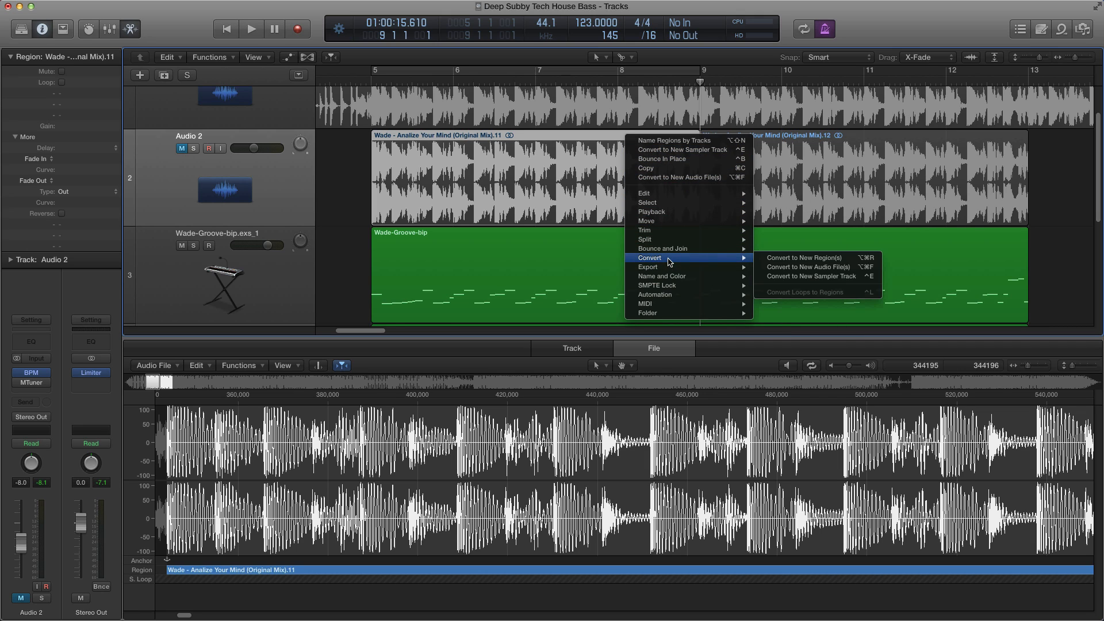
left_click(788, 280)
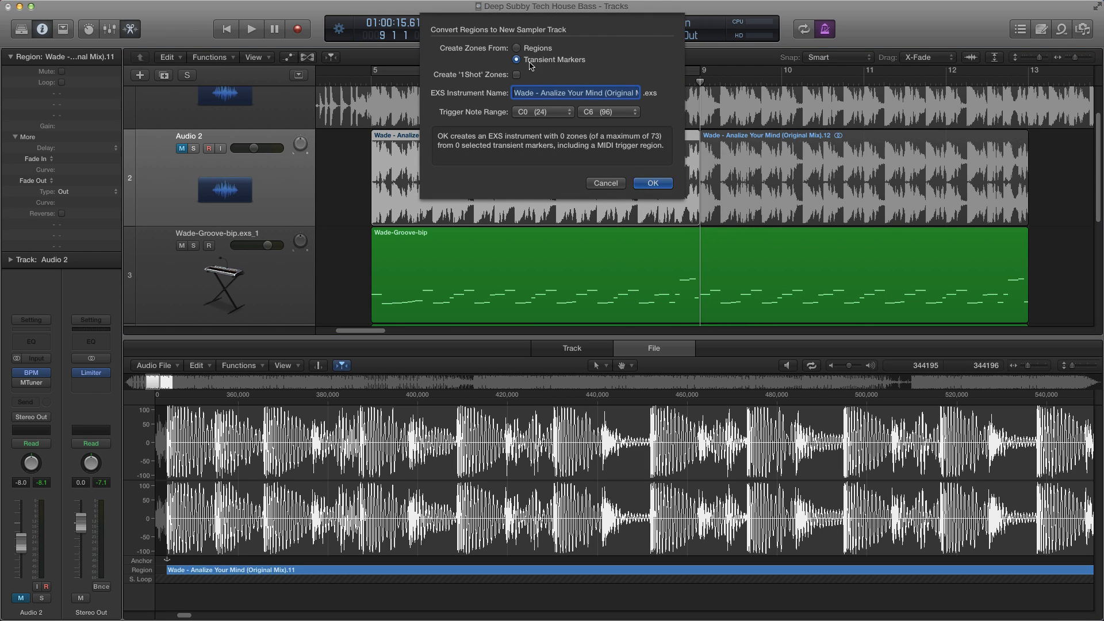
left_click(547, 93)
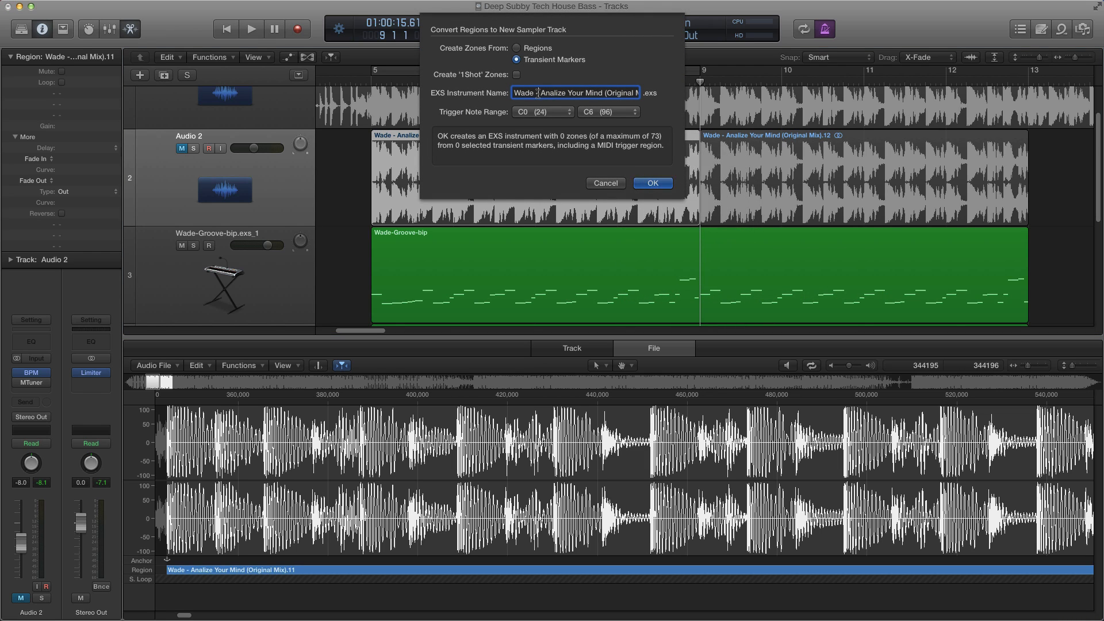
left_click_drag(602, 93, 513, 93)
left_click(612, 182)
- Select the Wade-Groove-bip region and examine its note pattern in the Piano Roll from bar 5 to bar 10
left_click(598, 248)
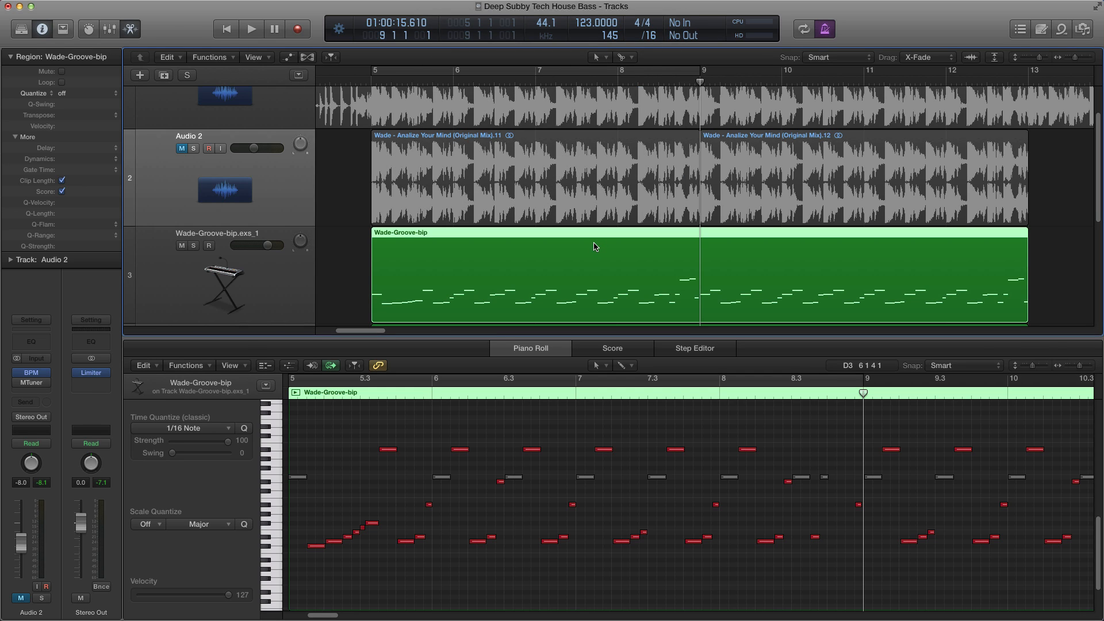
scroll(488, 528, "down", 2)
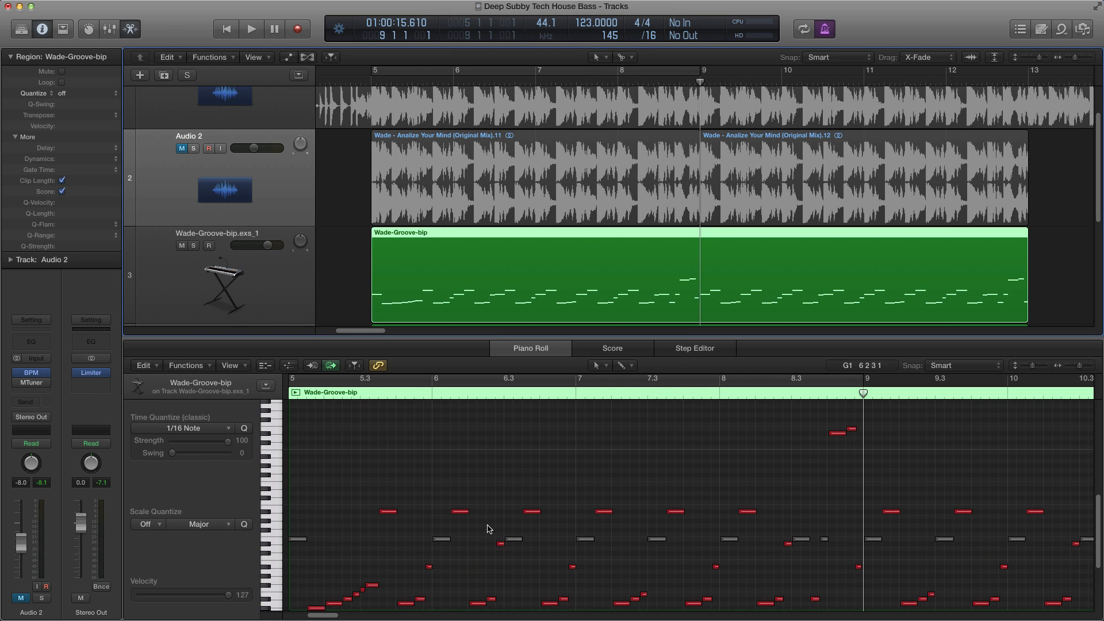
scroll(490, 531, "up", 2)
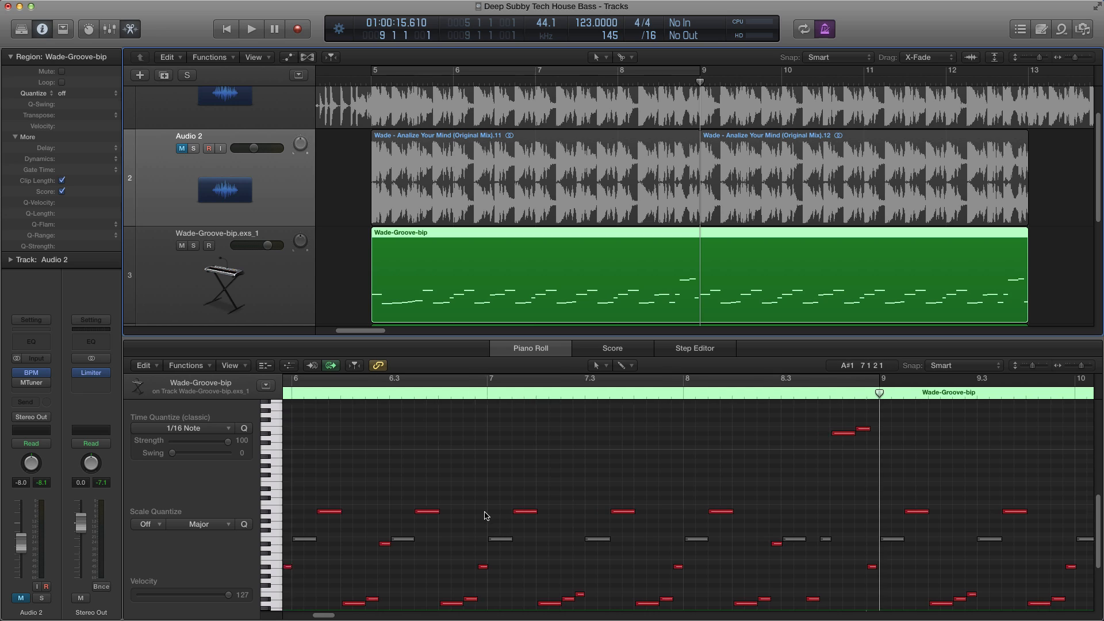
scroll(483, 515, "left", 5)
scroll(451, 512, "down", 3)
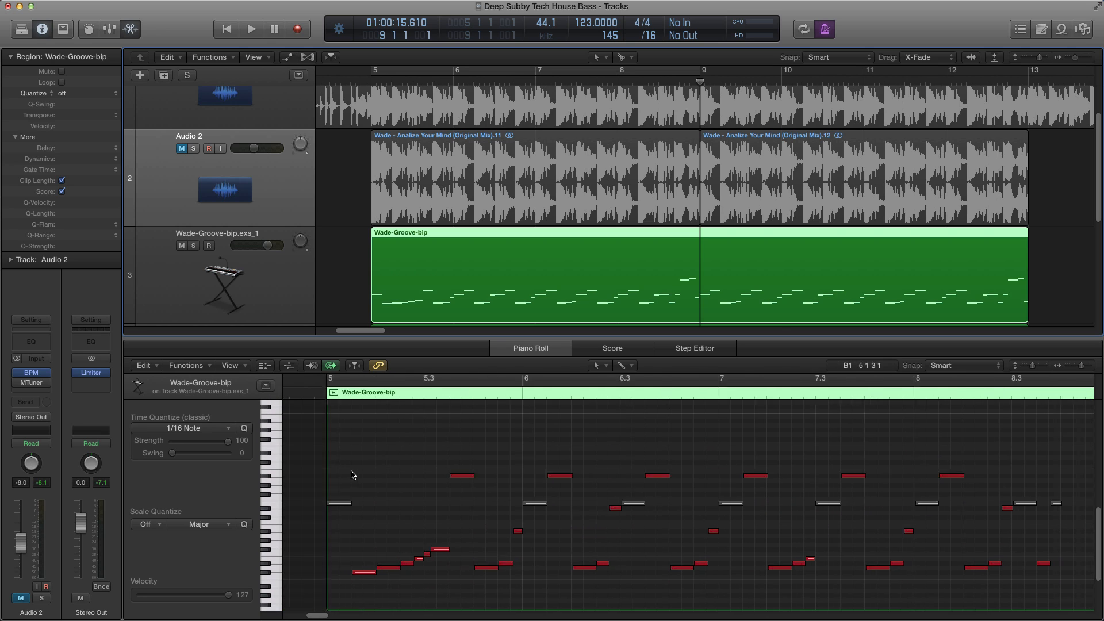
scroll(345, 471, "left", 3)
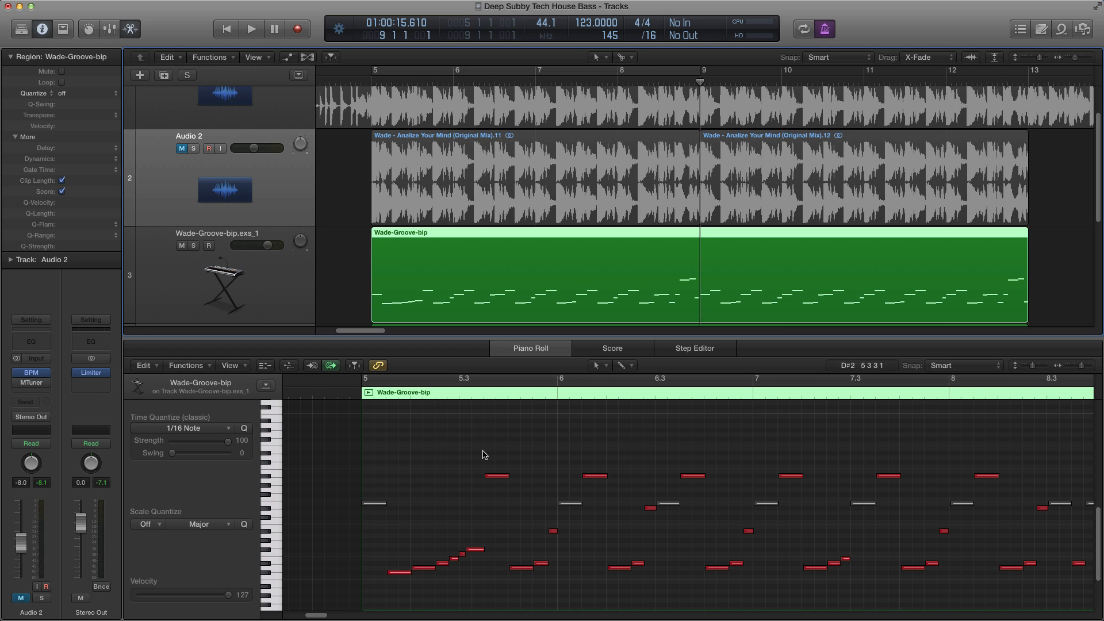
scroll(466, 473, "up", 2)
scroll(503, 485, "down", 1)
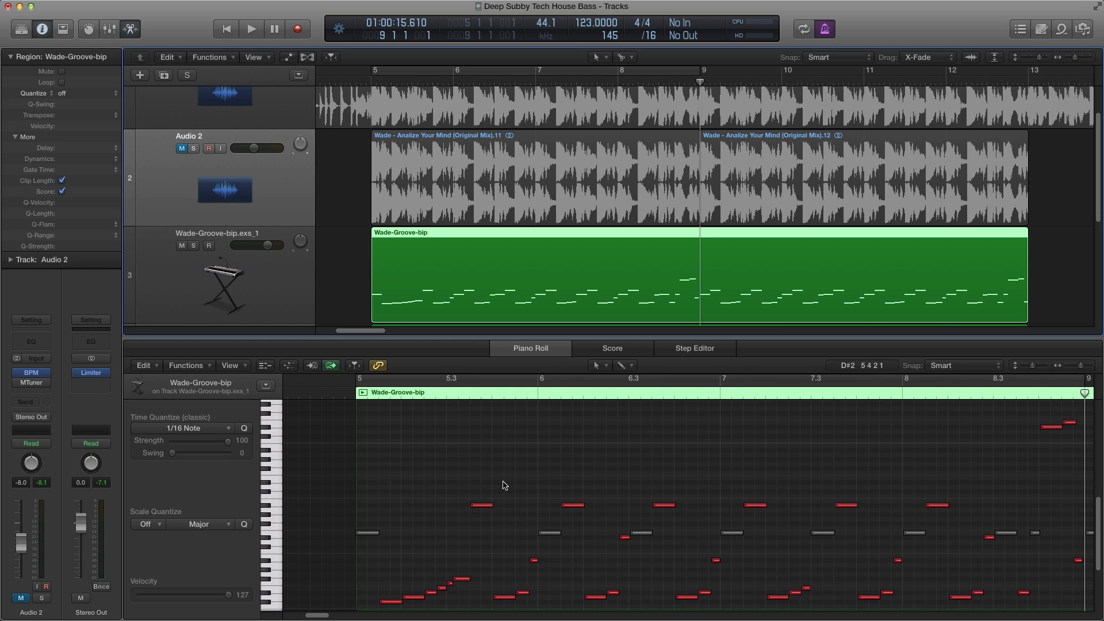
scroll(503, 485, "down", 1)
scroll(592, 506, "right", 6)
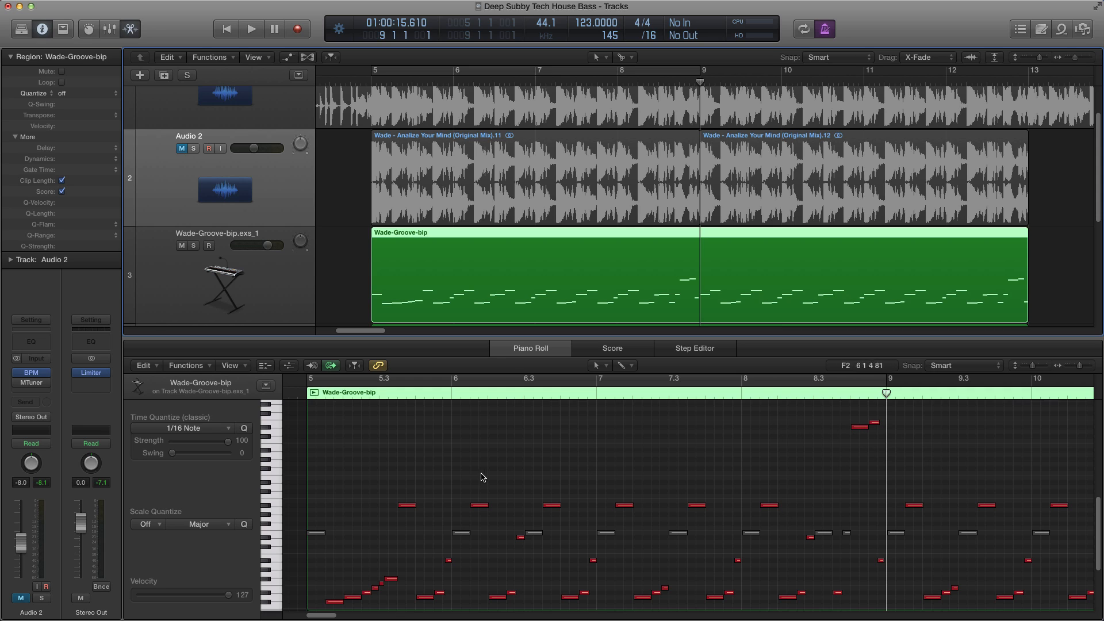
scroll(422, 482, "down", 3)
- Audition the highest note in bar 5 of Wade-Groove-bip and compare it with the notes in the following bars
left_click_drag(385, 431, 412, 484)
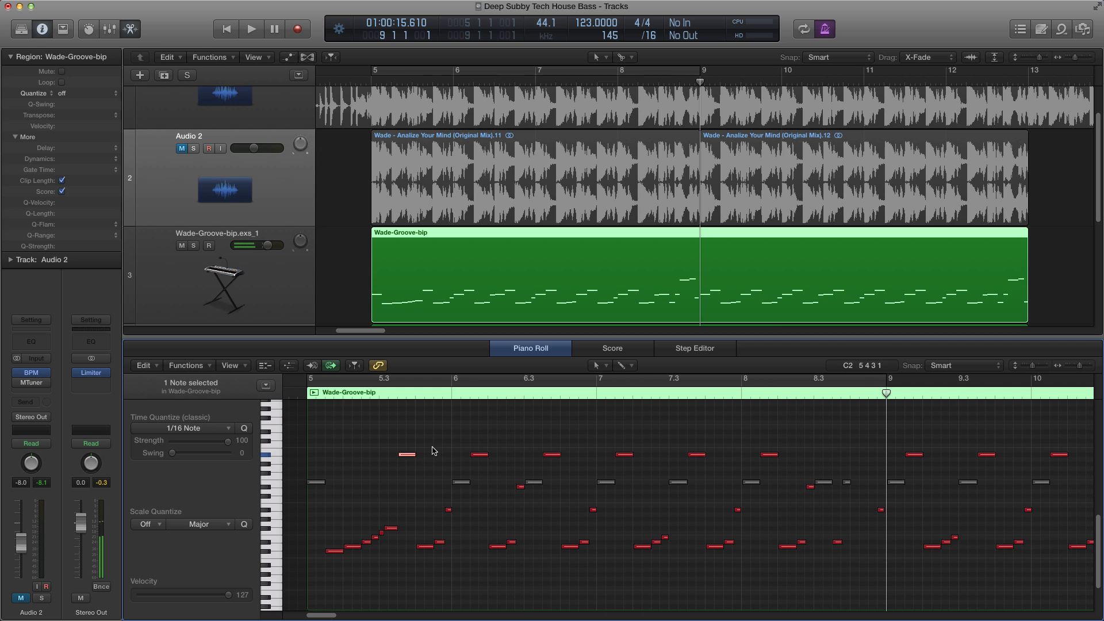
scroll(437, 460, "up", 3)
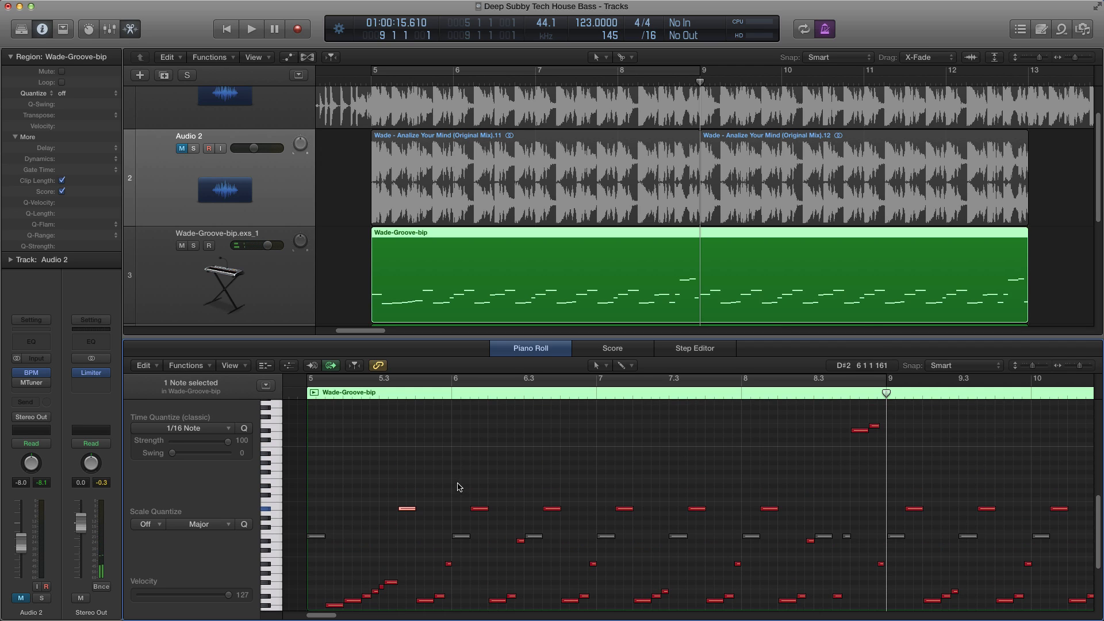
scroll(687, 486, "up", 1)
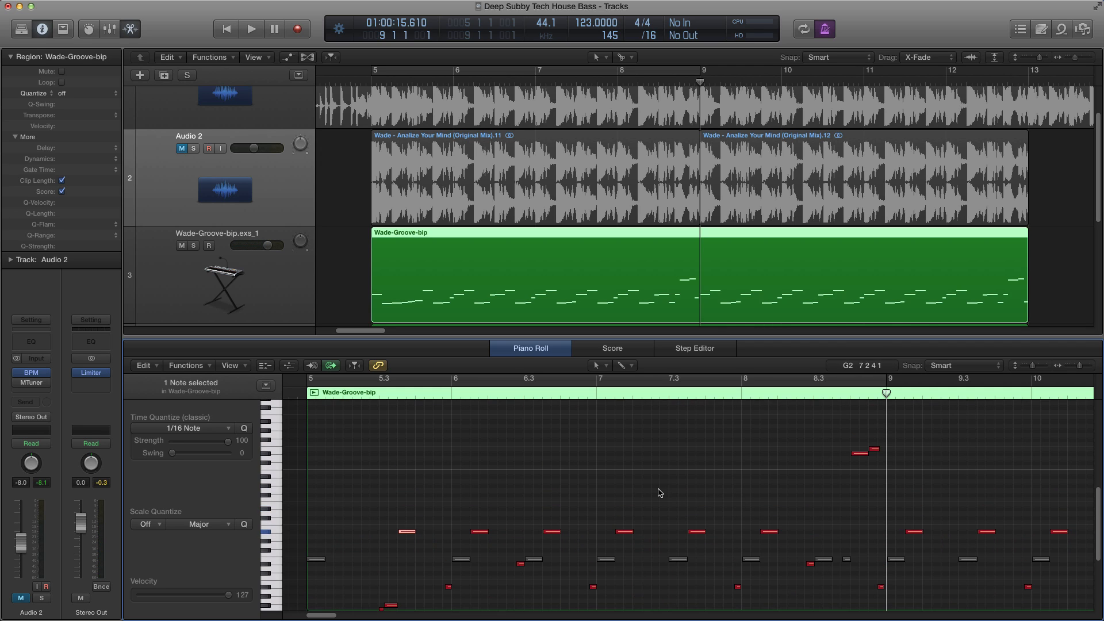
scroll(716, 485, "down", 3)
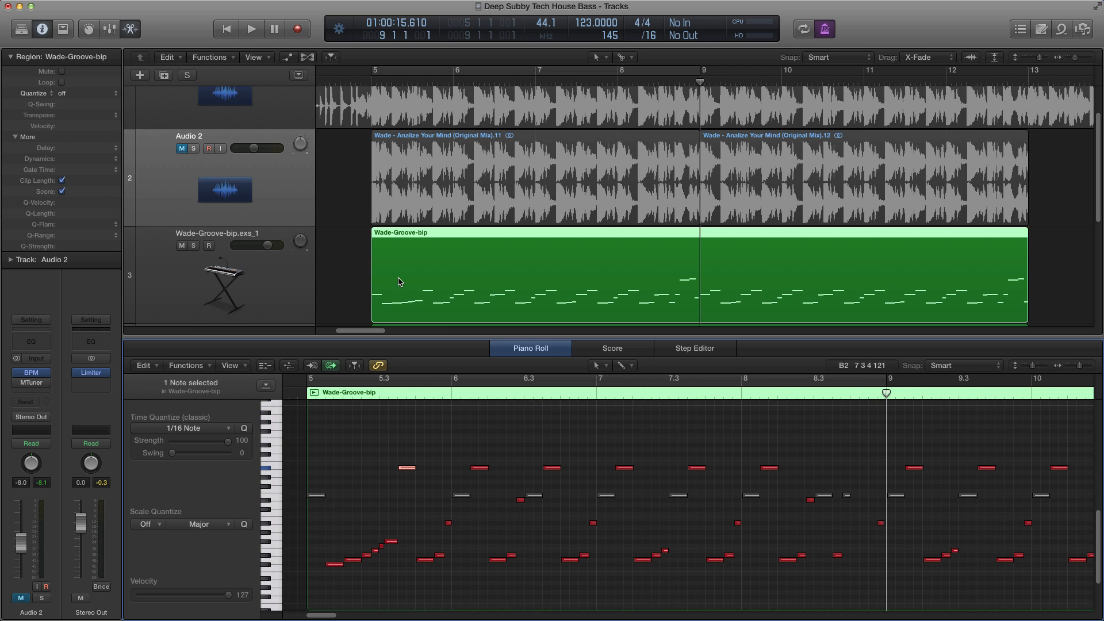
left_click(352, 260)
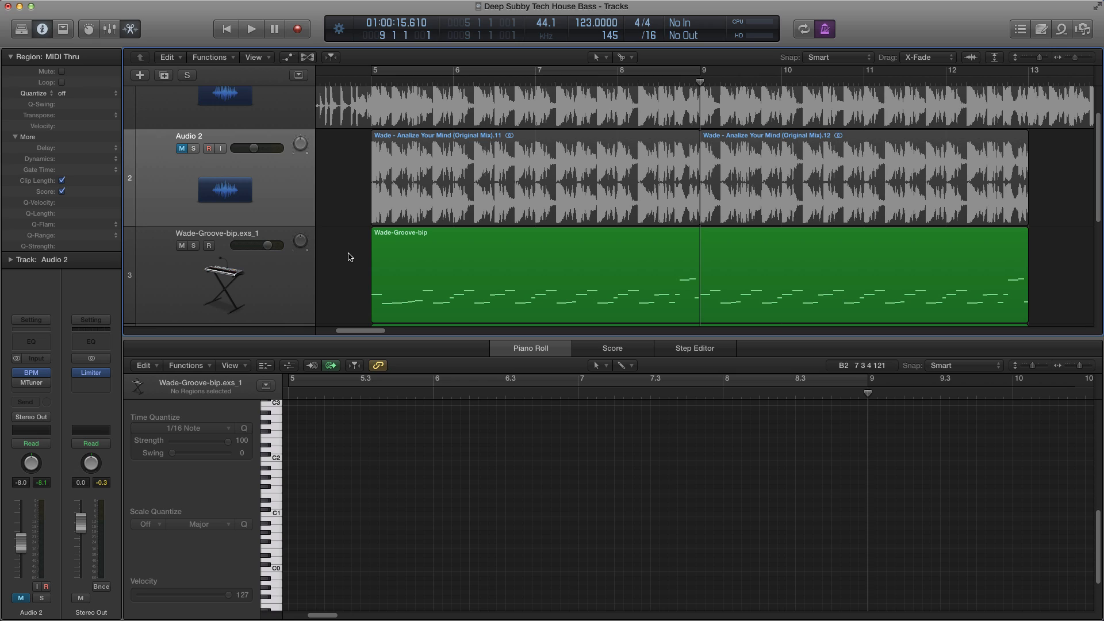
left_click(382, 257)
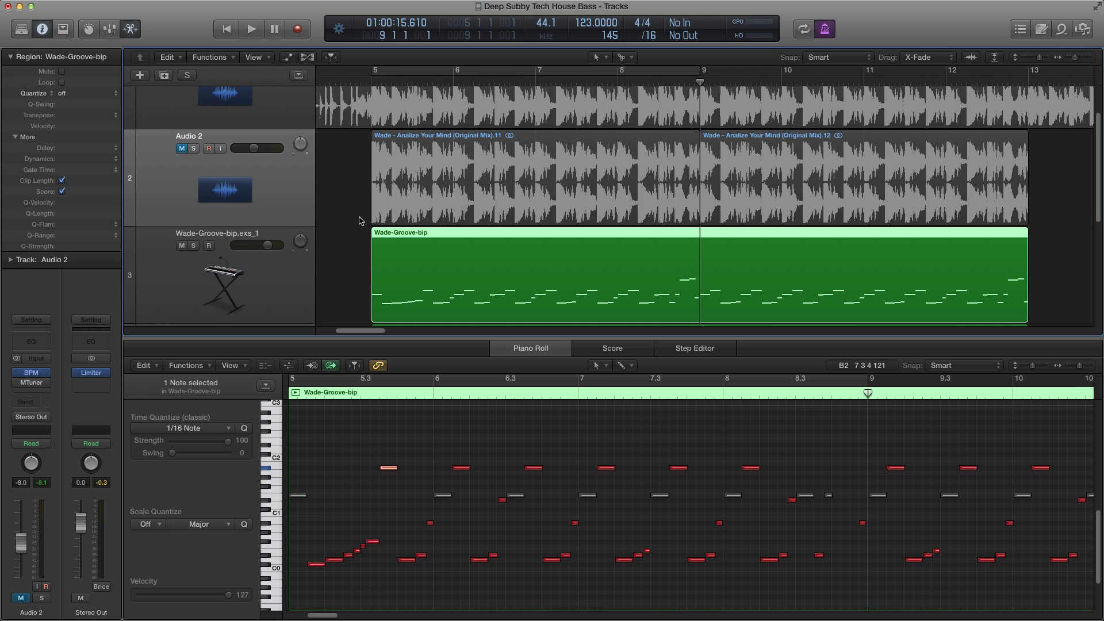
left_click_drag(330, 235, 399, 252)
left_click_drag(352, 271, 493, 264)
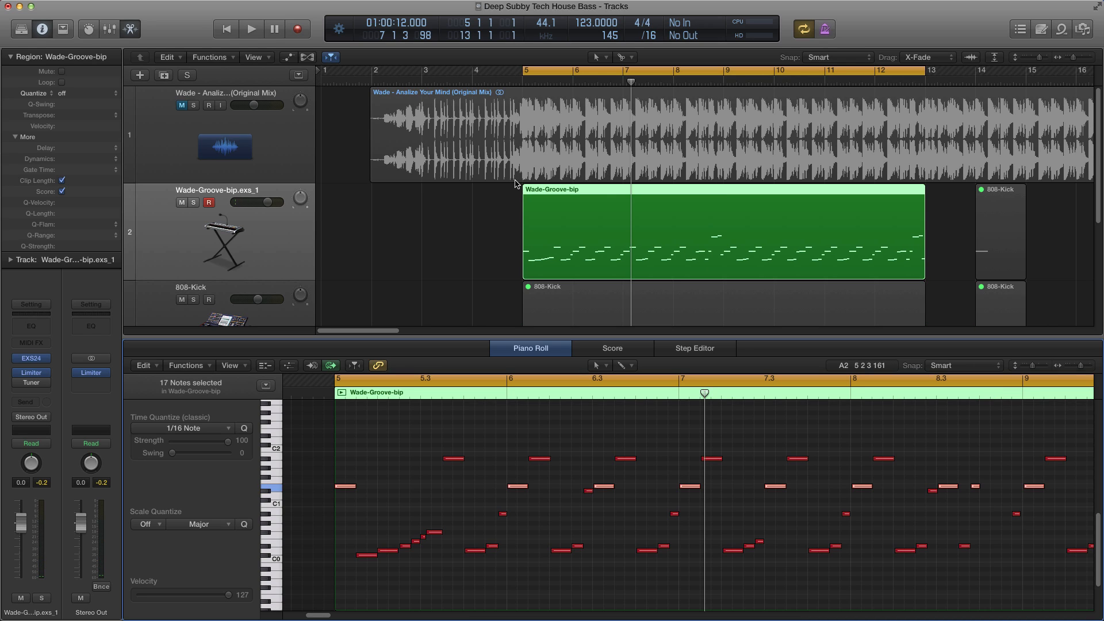
- Play the Wade-Groove-bip region in the bar 5 to 13 cycle and follow its notes in the Piano Roll
key("space")
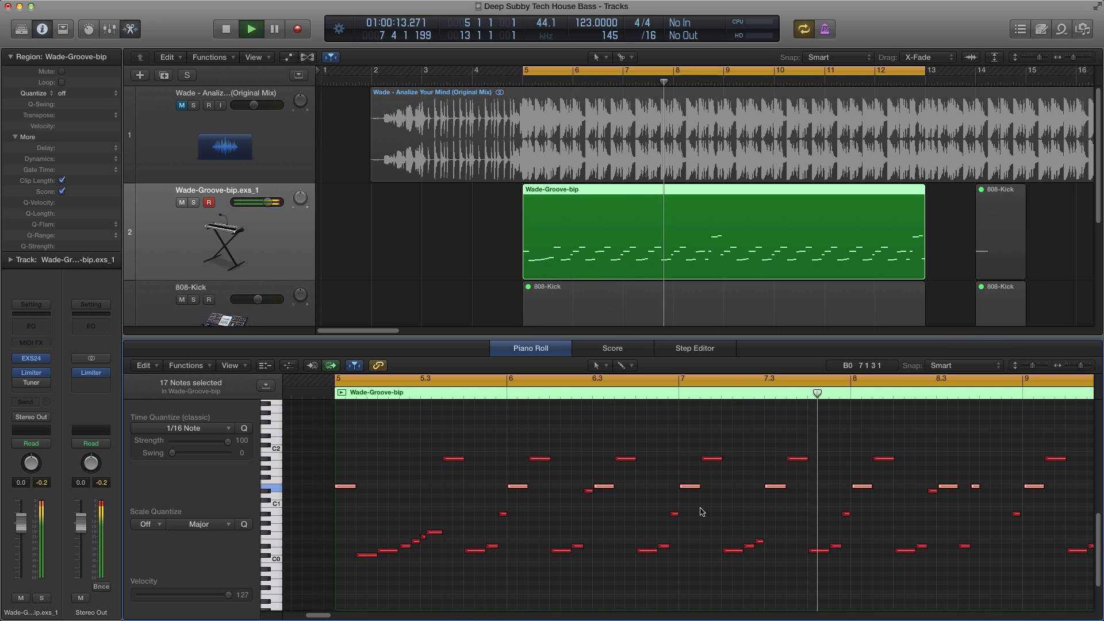
key("super+Left")
key("super+Left")
scroll(759, 518, "right", 5)
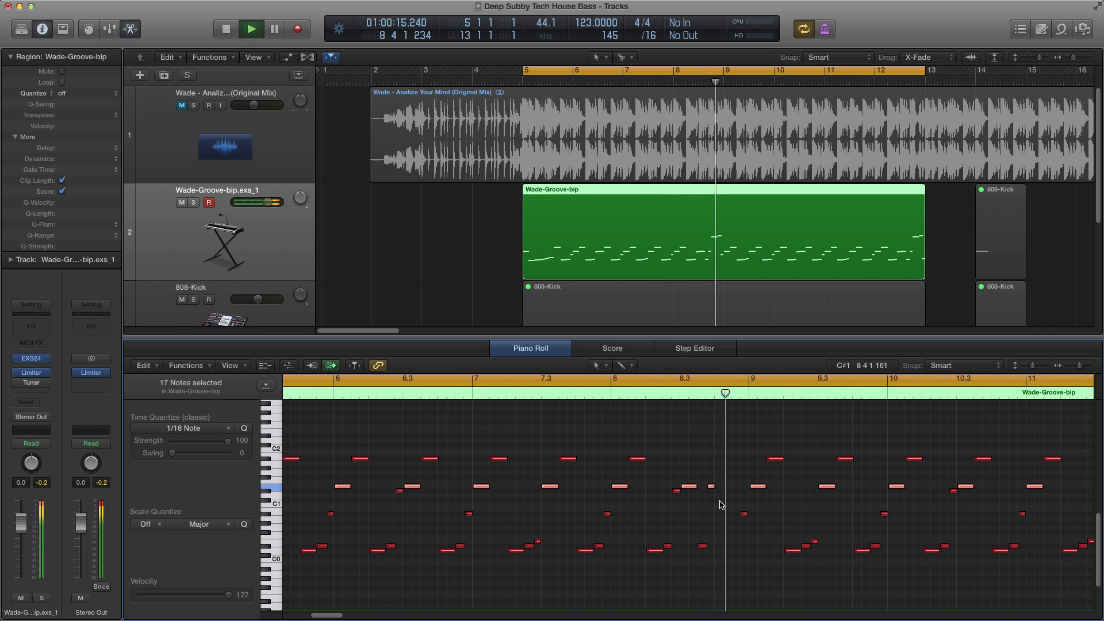
scroll(713, 504, "right", 5)
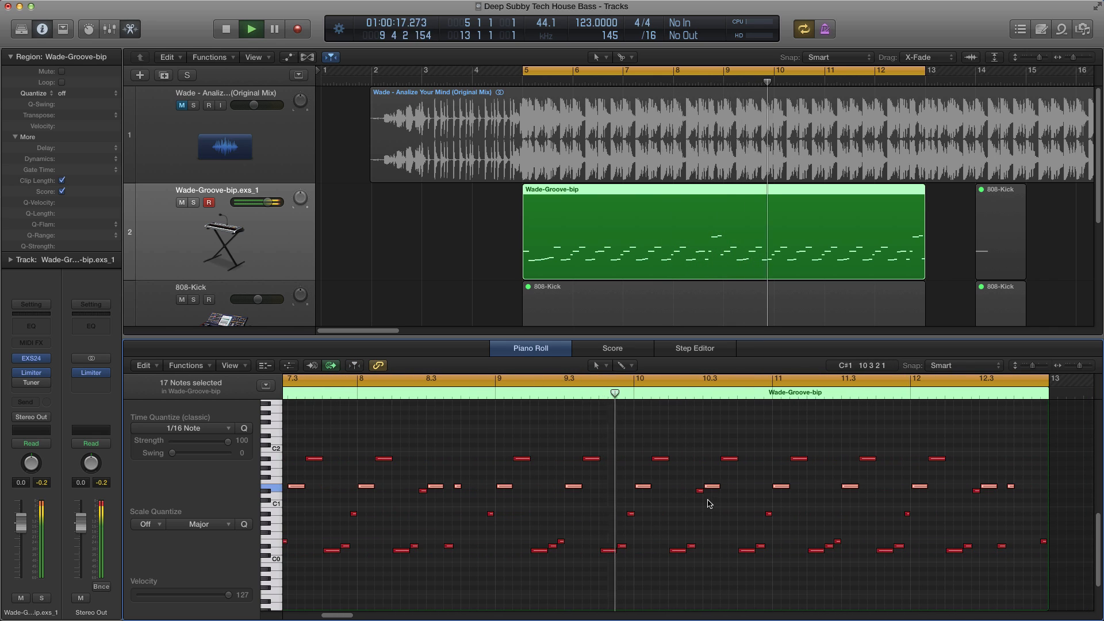
scroll(708, 505, "up", 5)
scroll(709, 504, "down", 5)
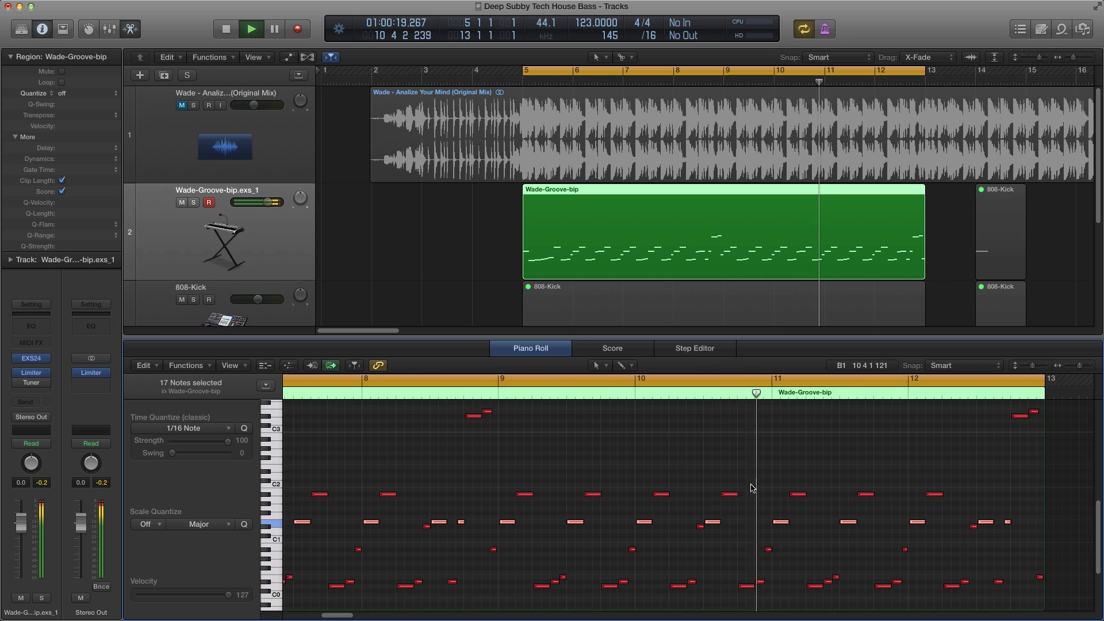
- Compare the repeating note pattern of Wade-Groove-bip across bars 5 to 13 during playback, and stop playback
key("super+Left")
scroll(713, 485, "left", 3)
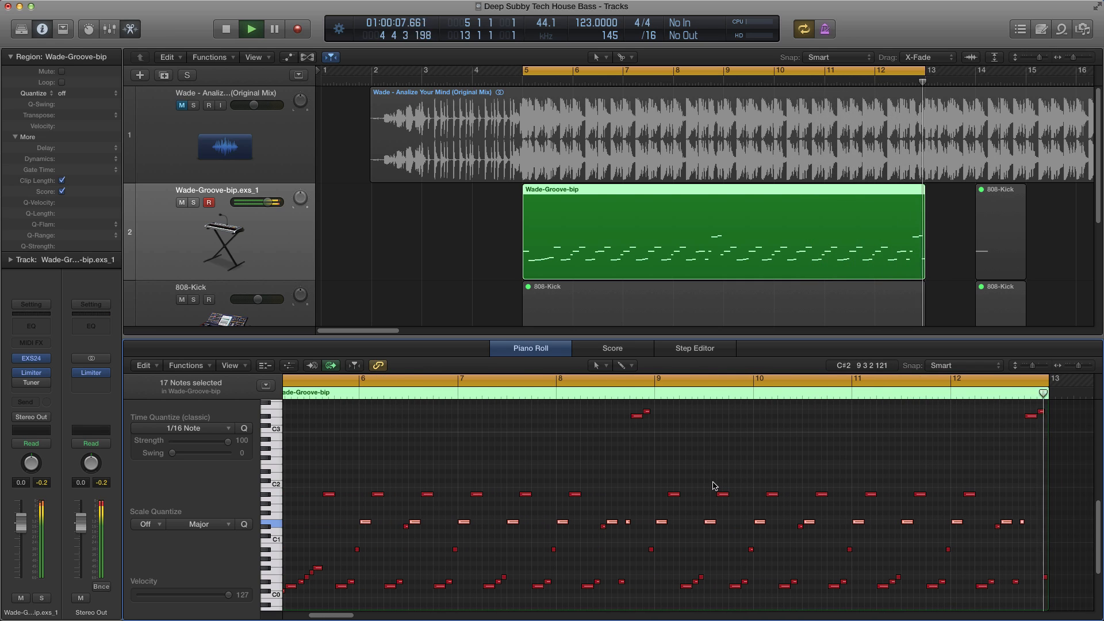
scroll(712, 486, "left", 3)
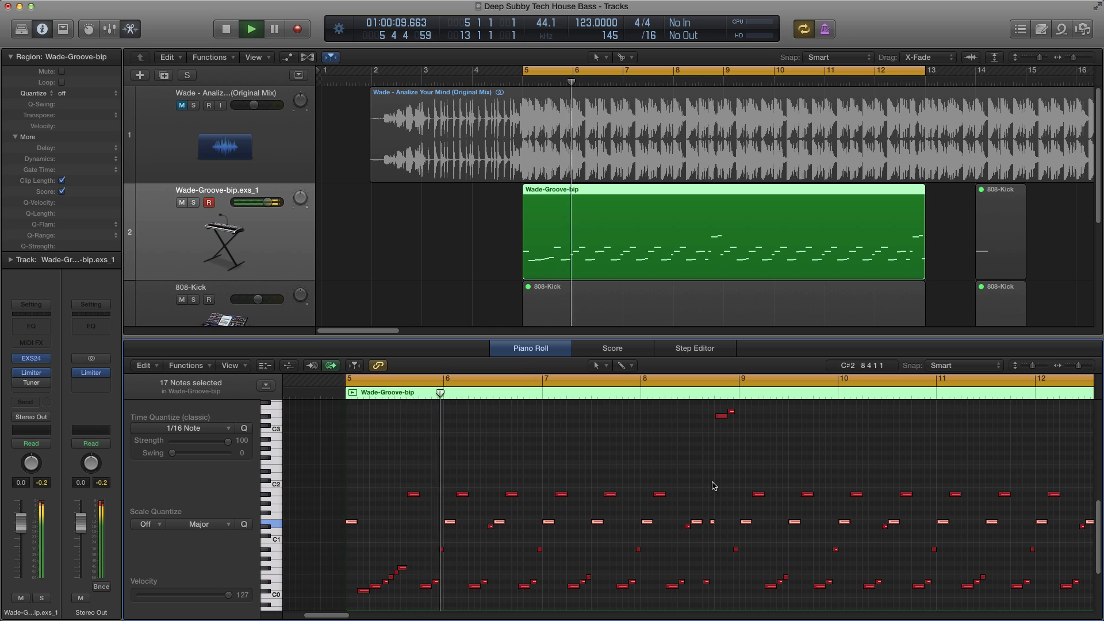
key("super+Right")
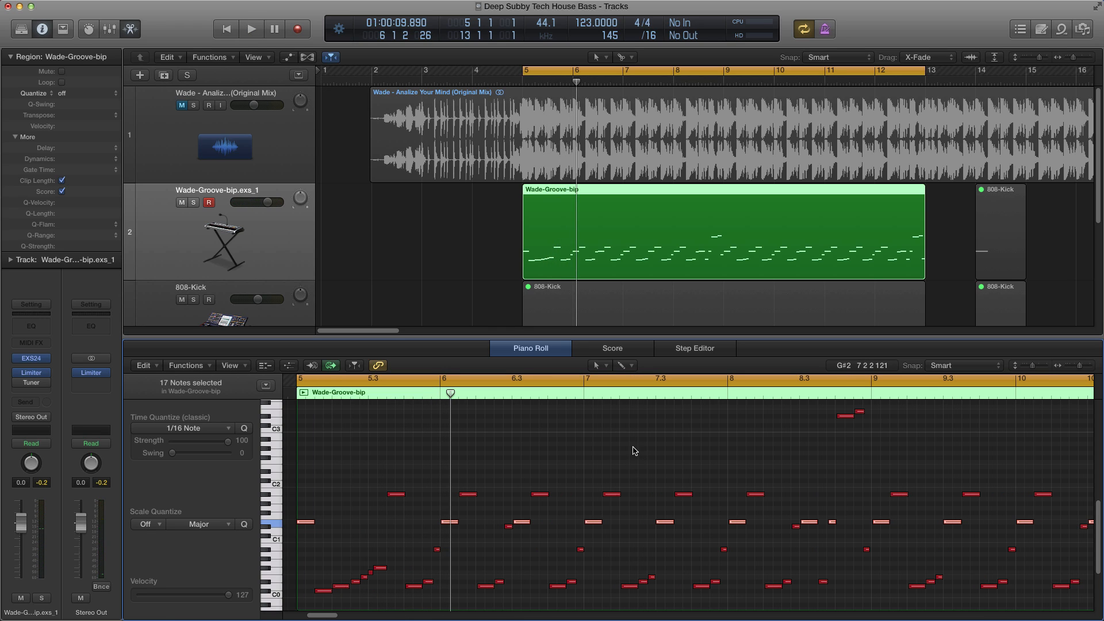
- Select the 808-Kick region on track 3 in bars 5 to 13 and examine its note pattern in the Piano Roll
scroll(467, 278, "down", 3)
scroll(468, 282, "down", 2)
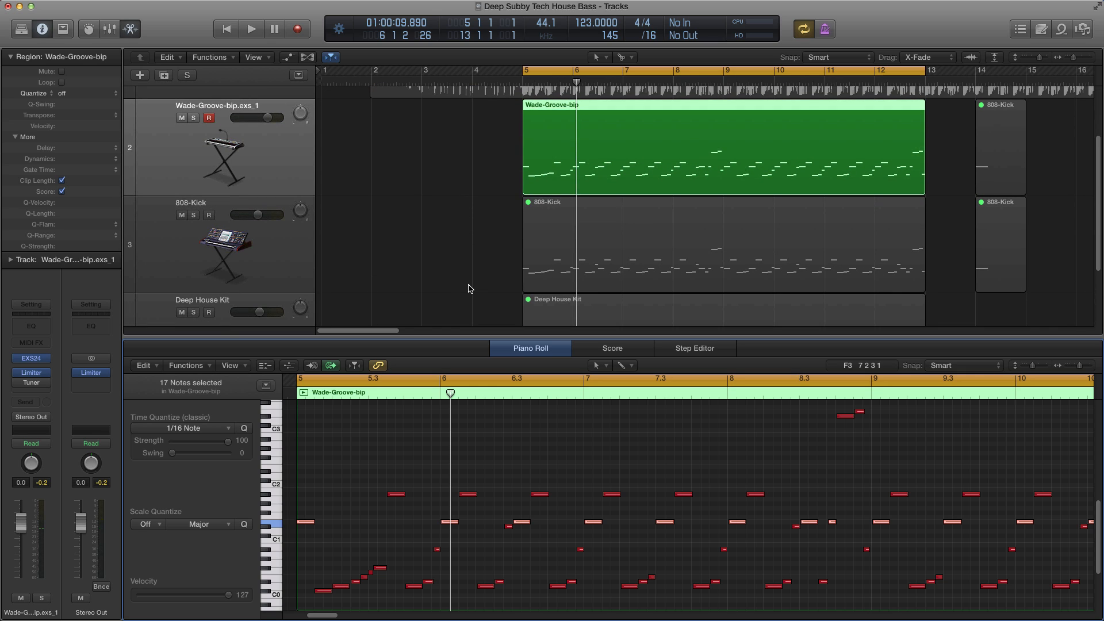
scroll(437, 248, "down", 2)
left_click(438, 244)
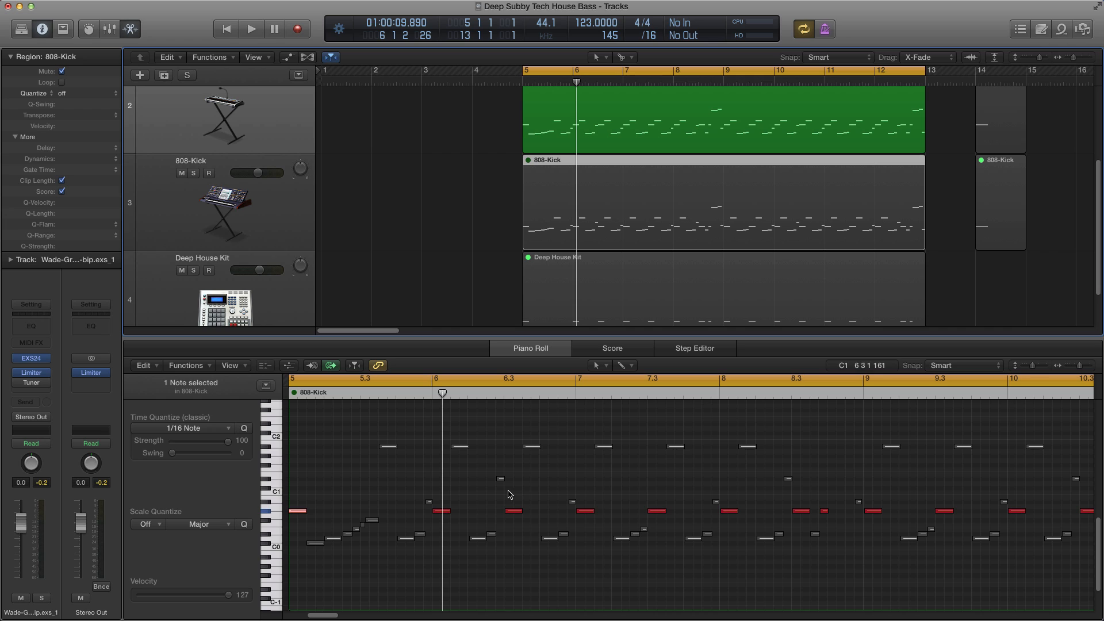
left_click(360, 499)
left_click_drag(345, 493, 299, 521)
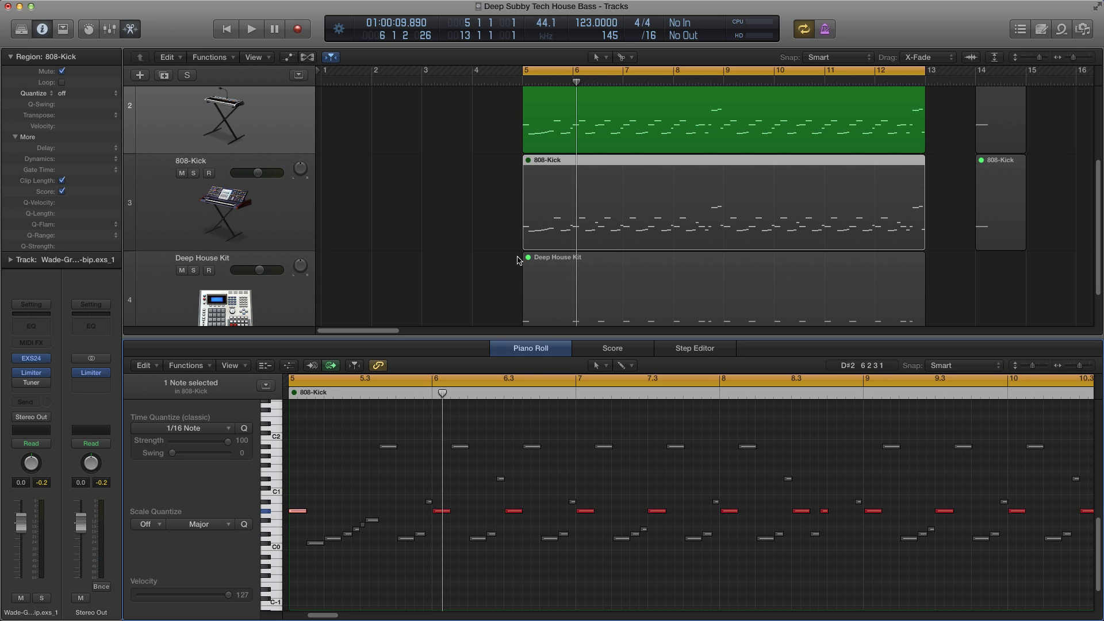
scroll(501, 271, "up", 4)
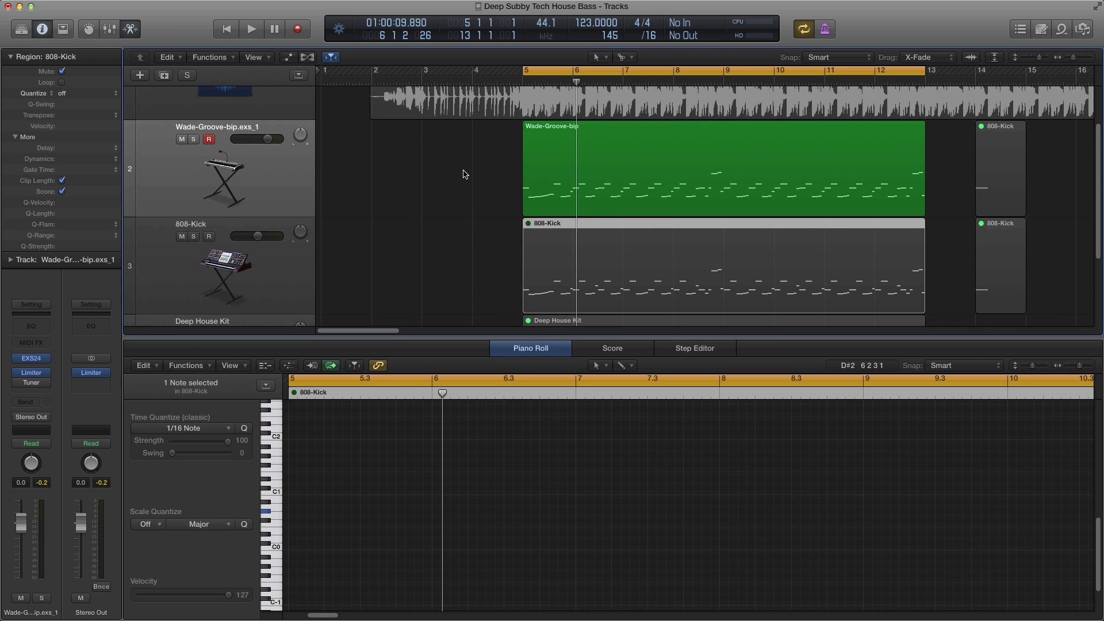
- Delete all muted notes from the 808-Kick region, keeping only the row of unmuted kick notes
left_click(537, 179)
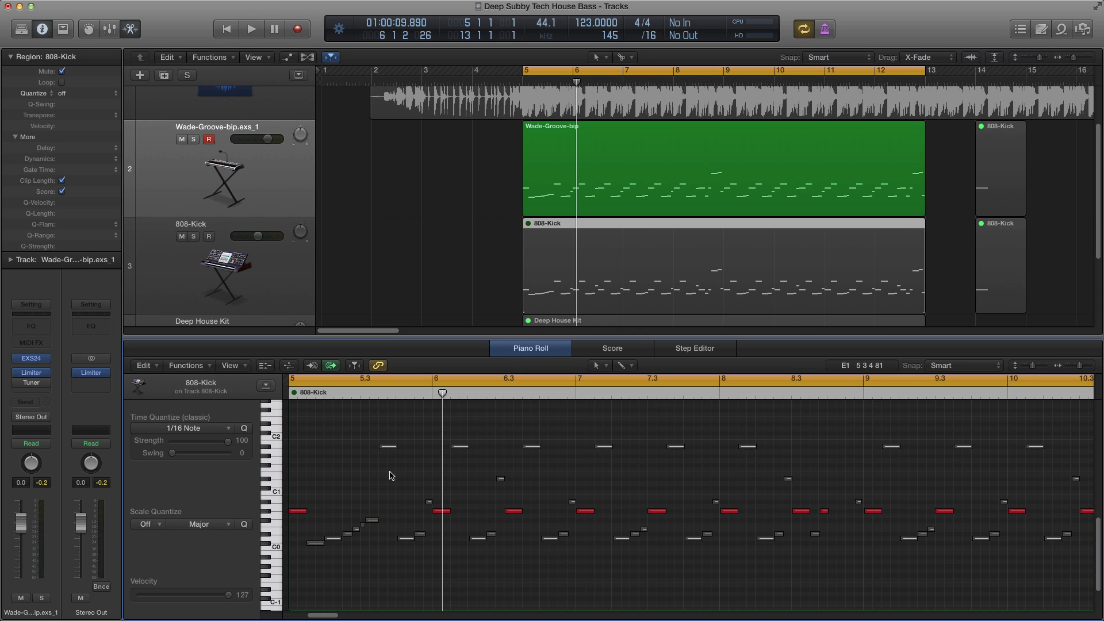
key("super+a")
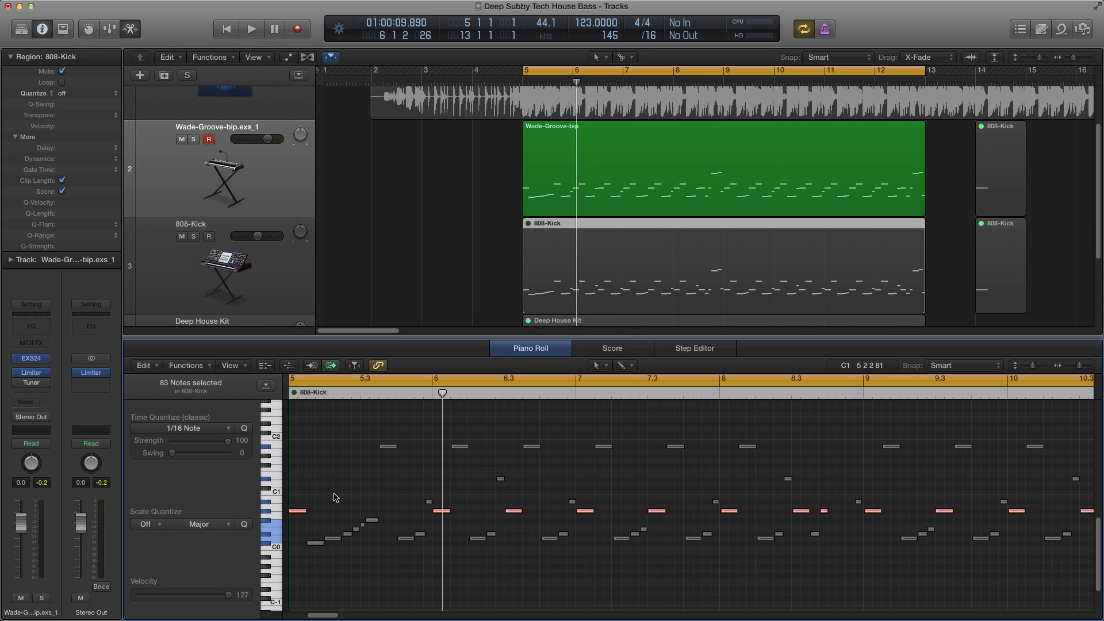
left_click(267, 511, "shift")
key("Delete")
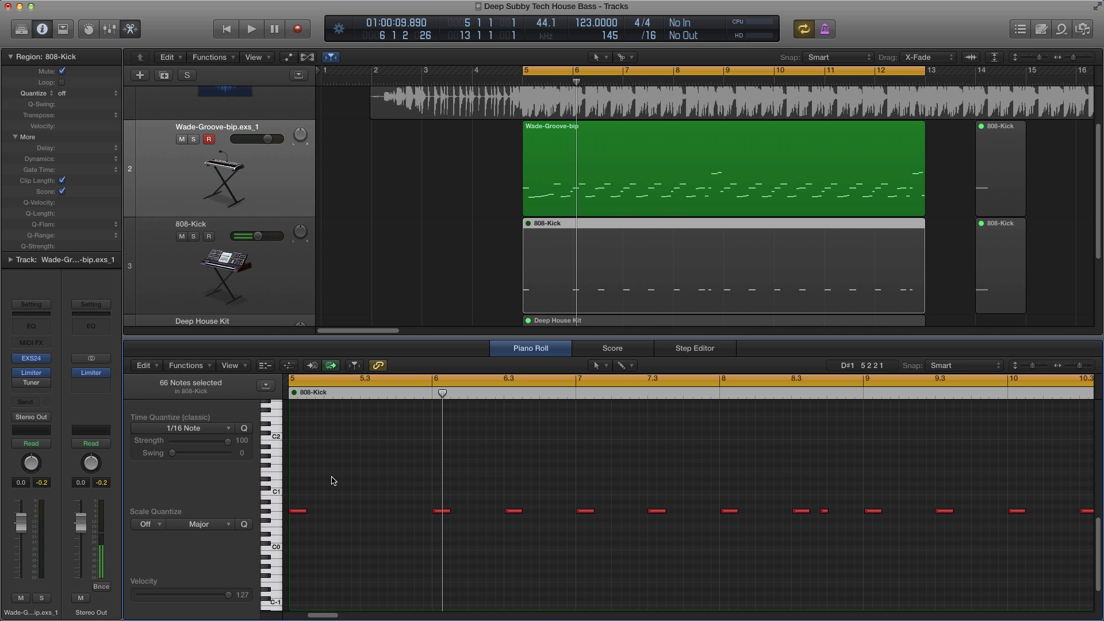
- Mute all the E1 kick notes in the Wade-Groove-bip region
left_click(540, 190)
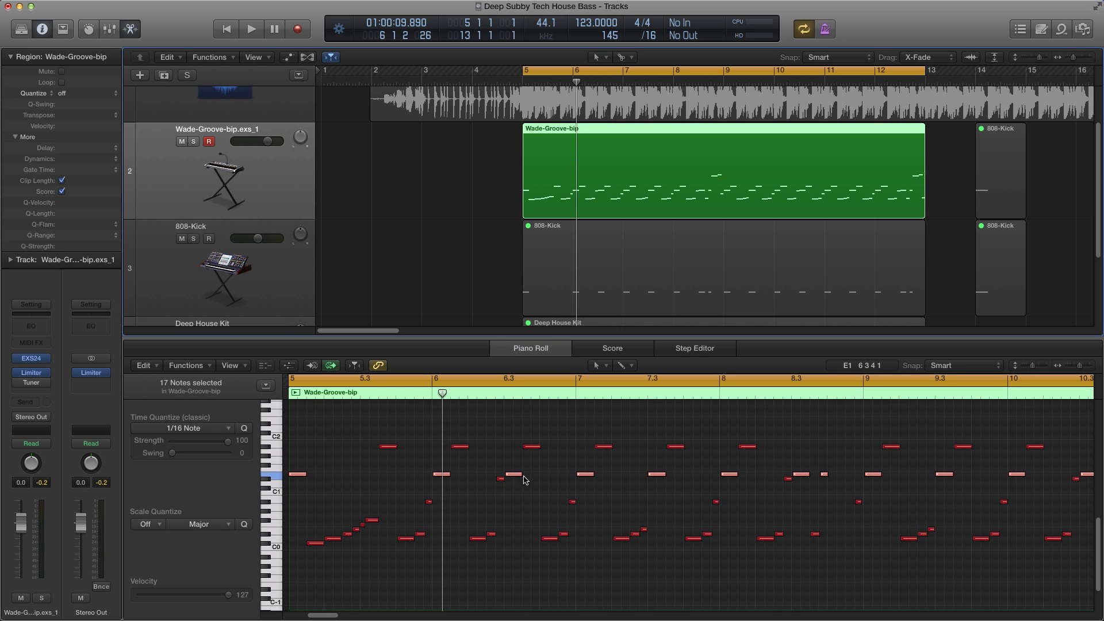
left_click(387, 490)
left_click(275, 477)
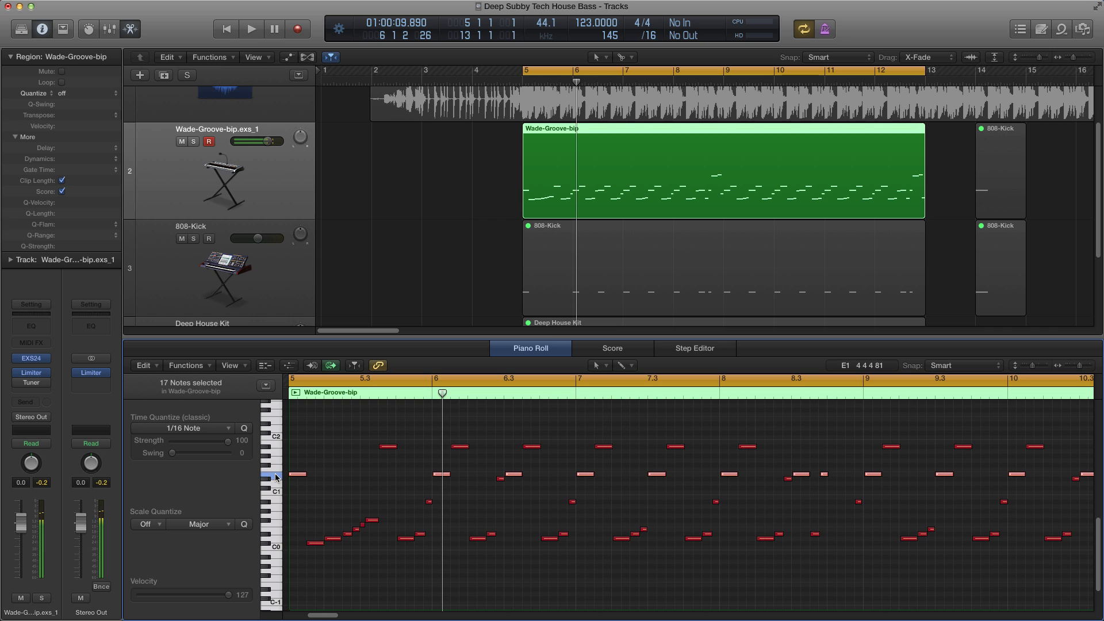
key("ctrl+m")
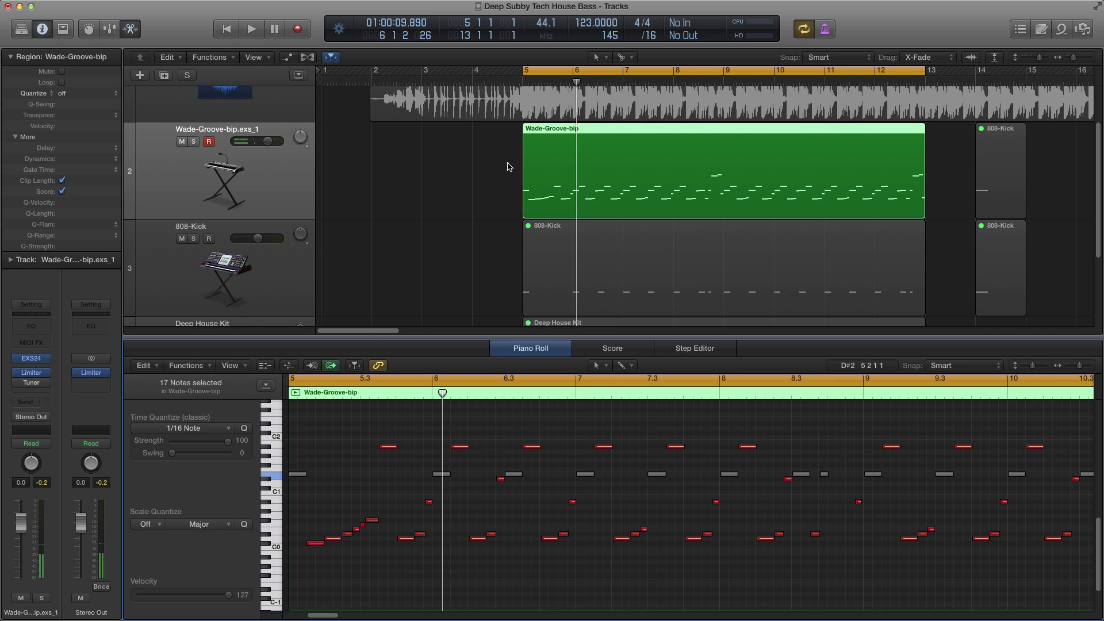
- Unmute the 808-Kick region in bars 5 to 13 and play it briefly together with Wade-Groove-bip
scroll(443, 201, "up", 3)
scroll(442, 202, "down", 2)
left_click_drag(411, 254, 600, 270)
scroll(463, 253, "down", 2)
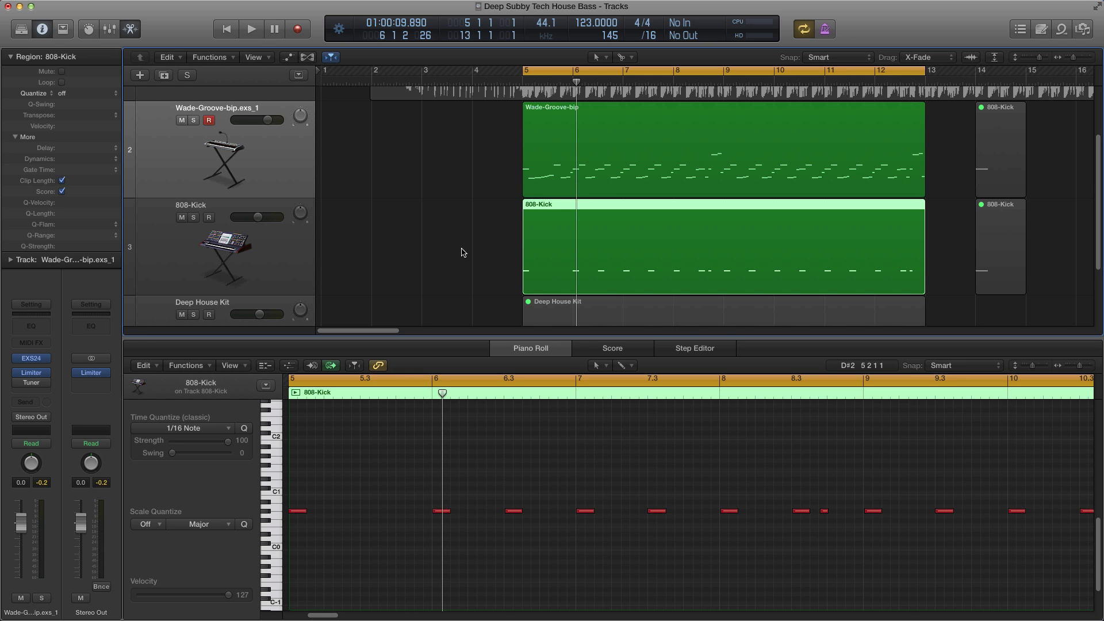
key("space")
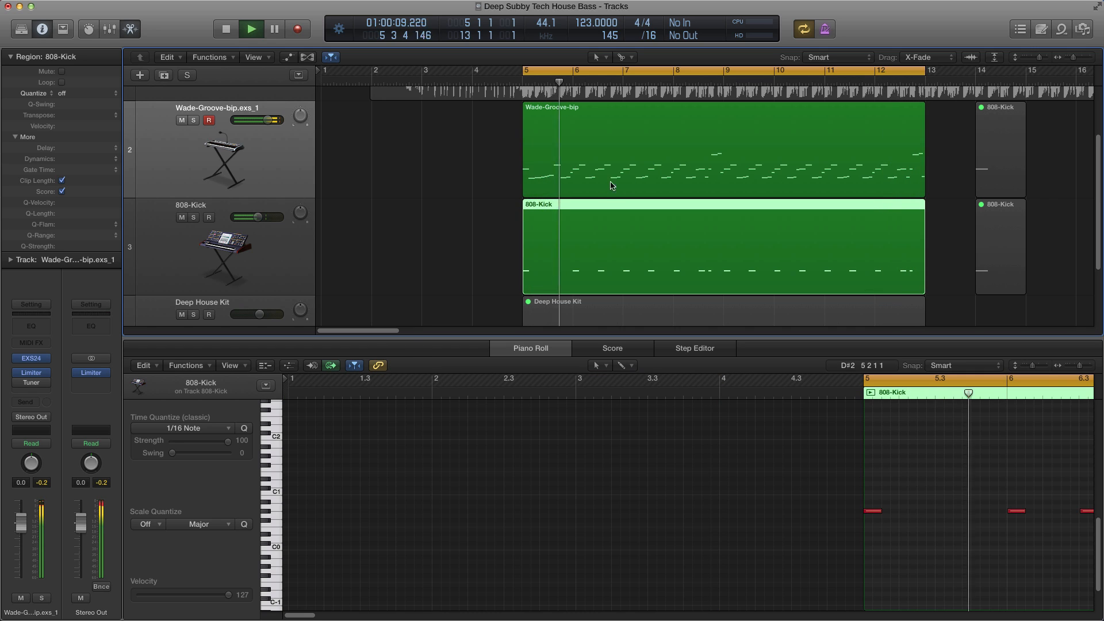
key("space")
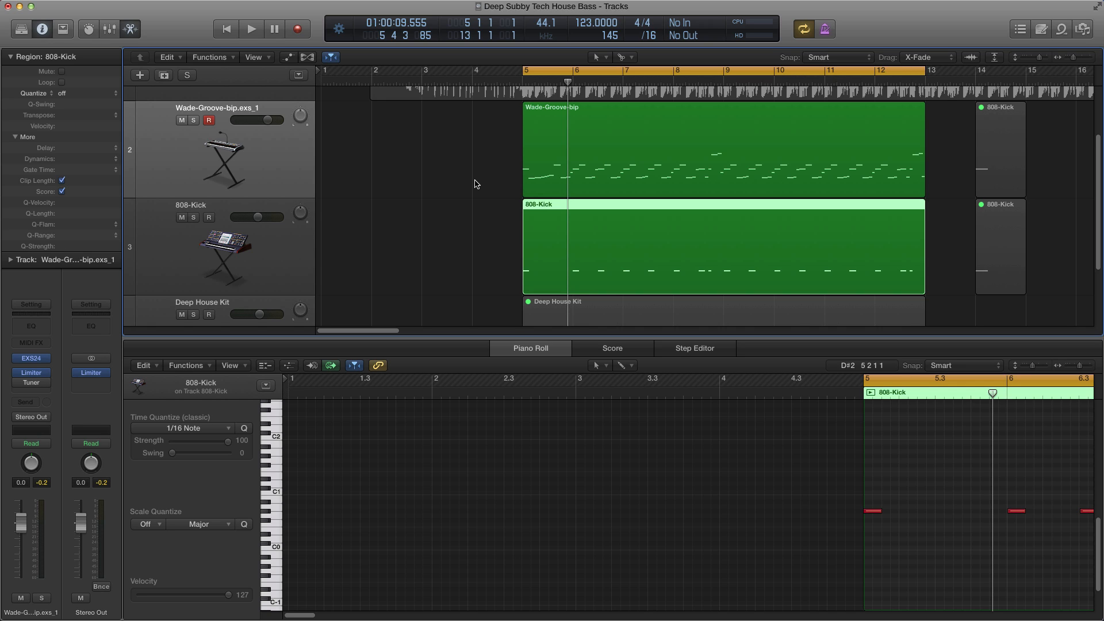
- Select the Deep House Kit track and its muted region, and examine the kick notes it contains
left_click_drag(477, 231, 537, 222)
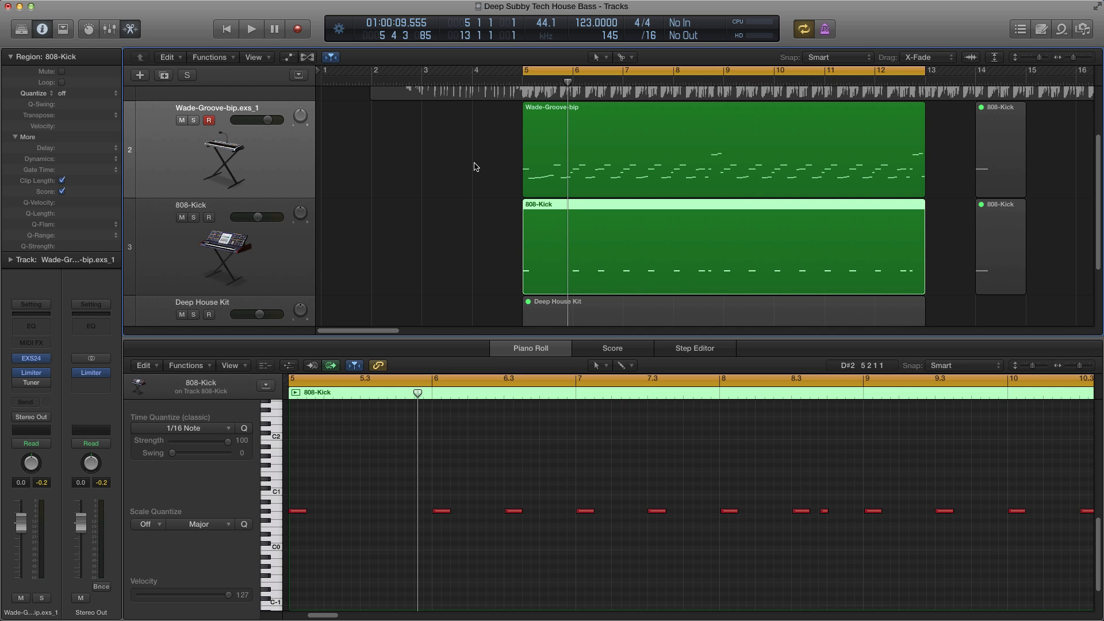
scroll(467, 168, "down", 5)
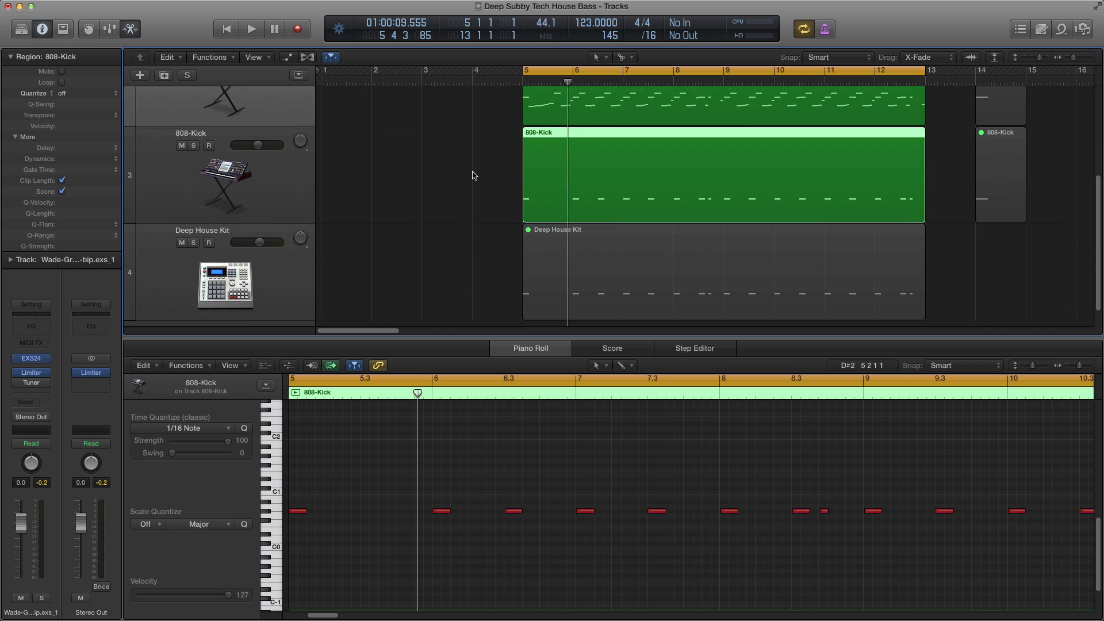
left_click_drag(454, 218, 580, 246)
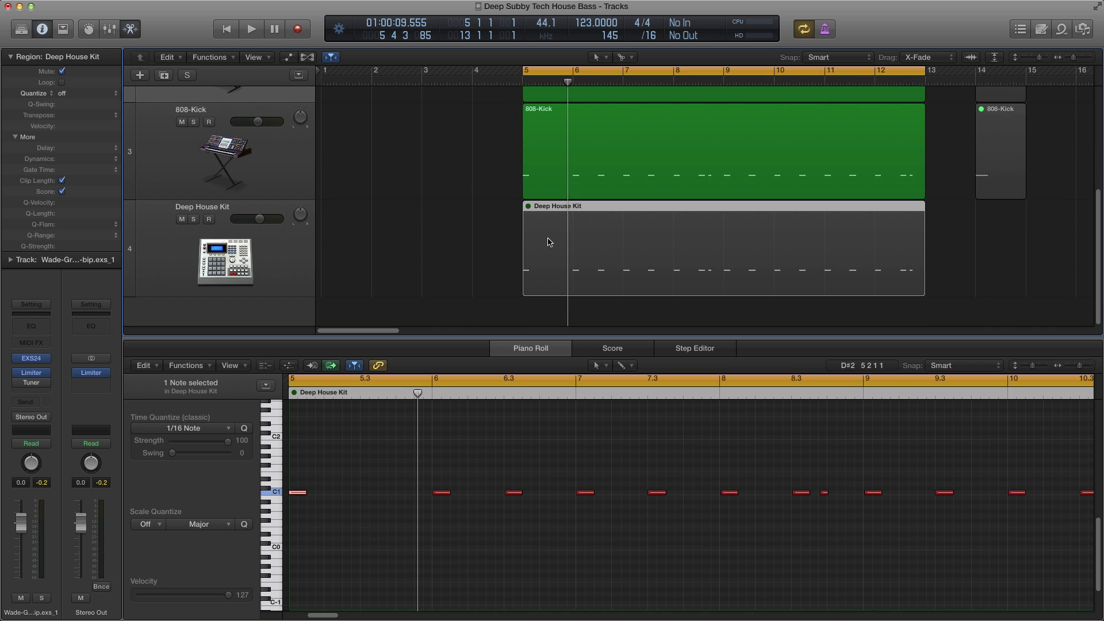
left_click(454, 264)
left_click(293, 246)
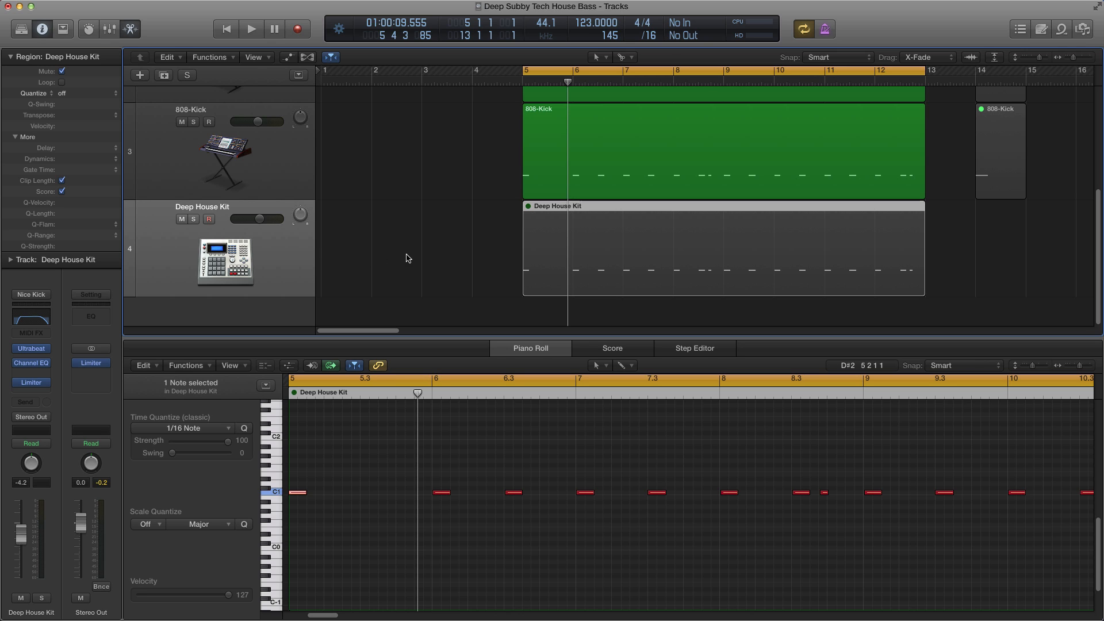
left_click_drag(452, 257, 558, 272)
- Select the Wade-Groove-bip region and audition its muted E1 kick notes
scroll(492, 192, "up", 3)
left_click(554, 153)
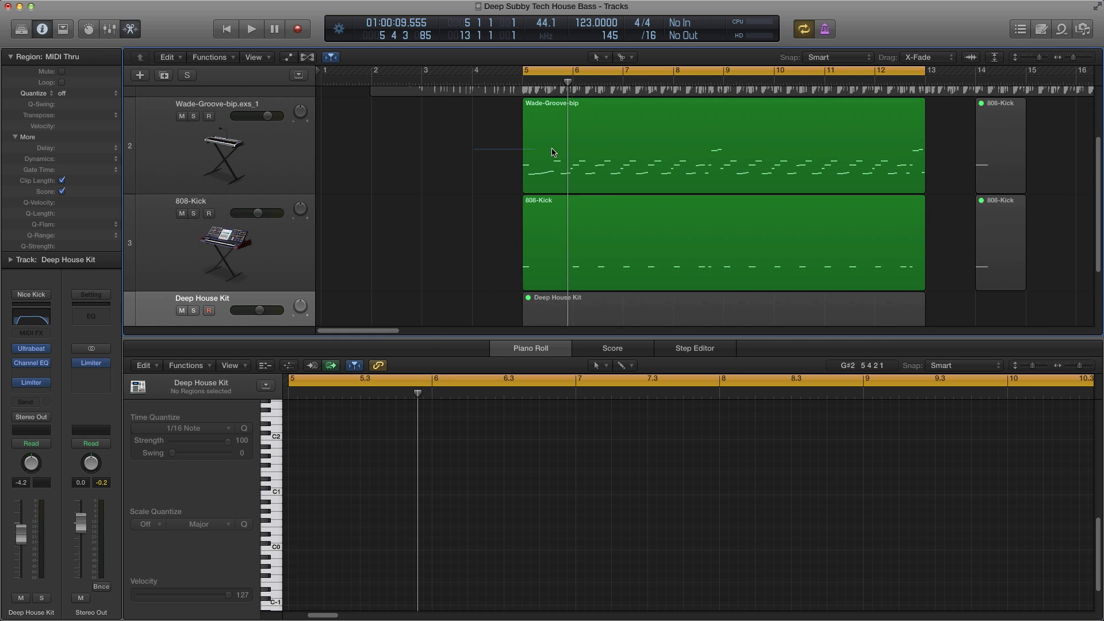
left_click(273, 478)
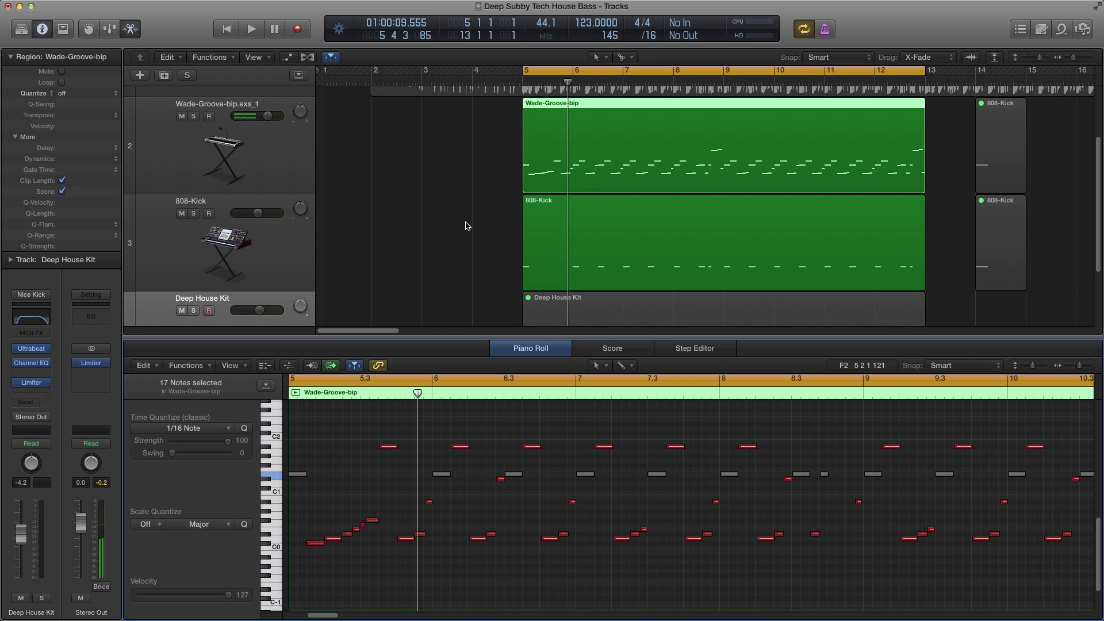
- Unmute the Deep House Kit region and select all its C1 notes
scroll(466, 226, "down", 3)
left_click(566, 240)
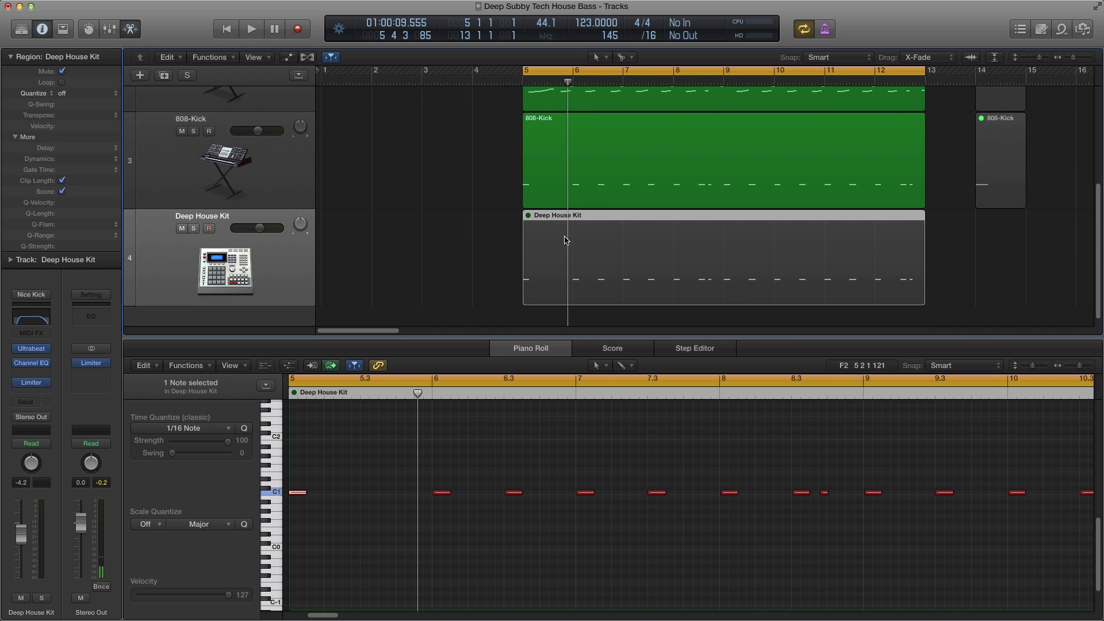
key("ctrl+m")
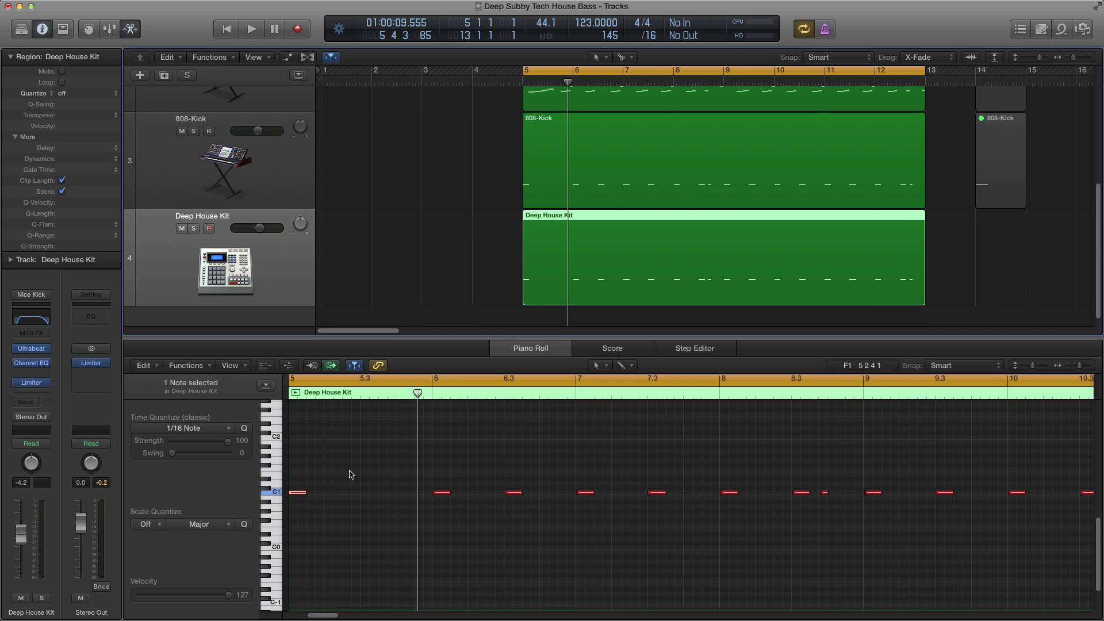
left_click_drag(346, 519, 274, 491)
left_click(274, 491)
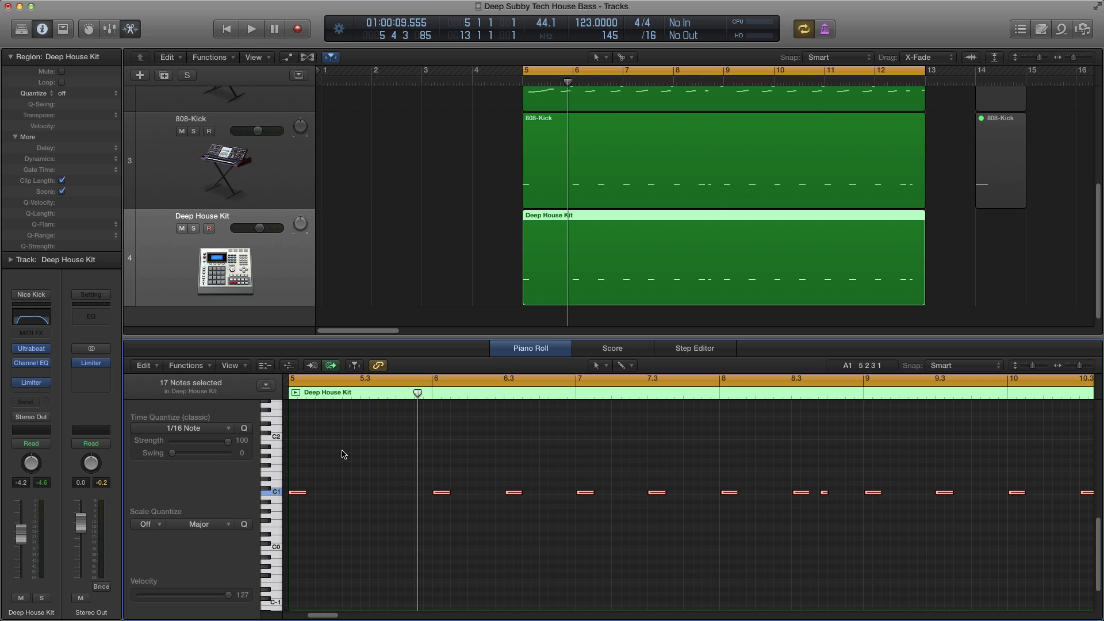
- Select the 808-Kick and Deep House Kit regions together and compare their kick notes in the Piano Roll
scroll(461, 176, "up", 3)
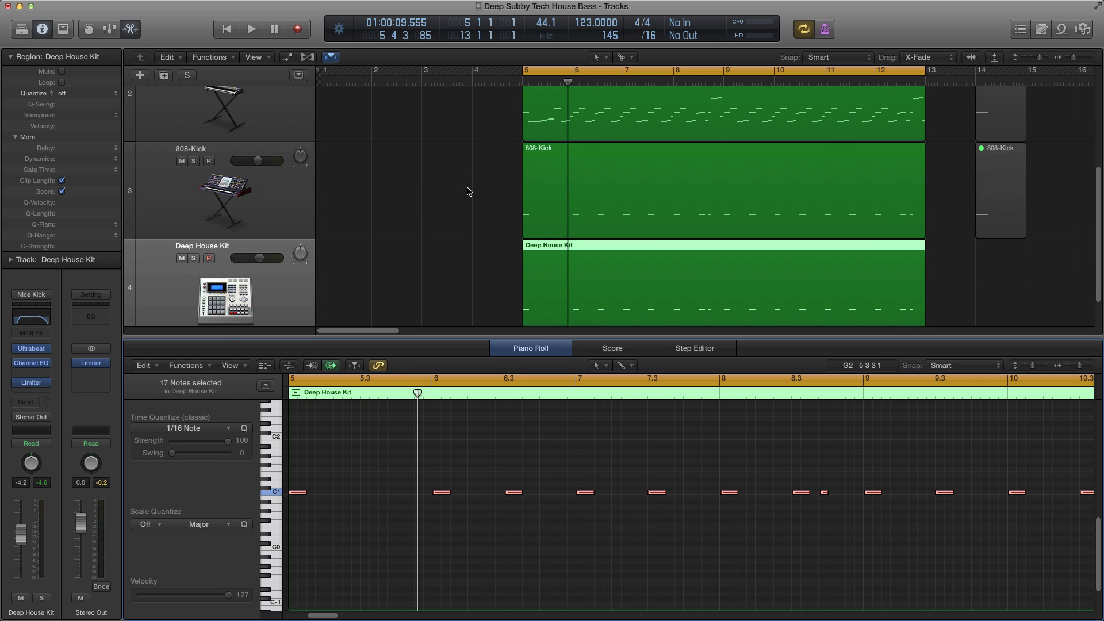
scroll(468, 191, "up", 1)
scroll(463, 208, "up", 1)
left_click_drag(443, 208, 581, 284)
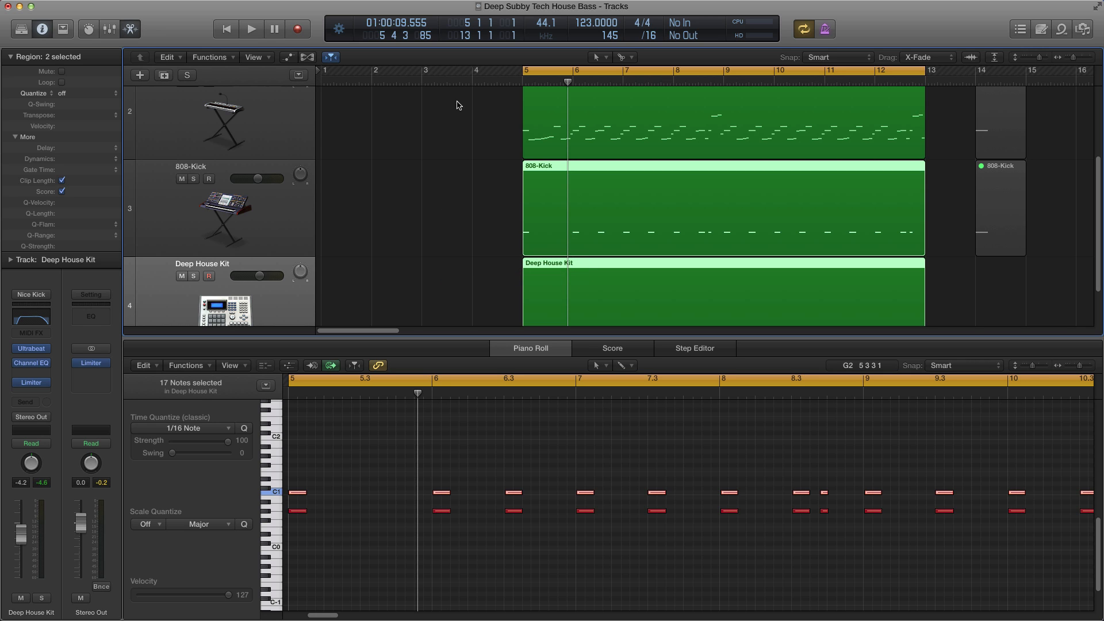
- Mute the Wade-Groove-bip region and play the 808-Kick and Deep House Kit regions layered on their own
left_click_drag(441, 110, 549, 122)
key("ctrl+m")
scroll(446, 177, "down", 3)
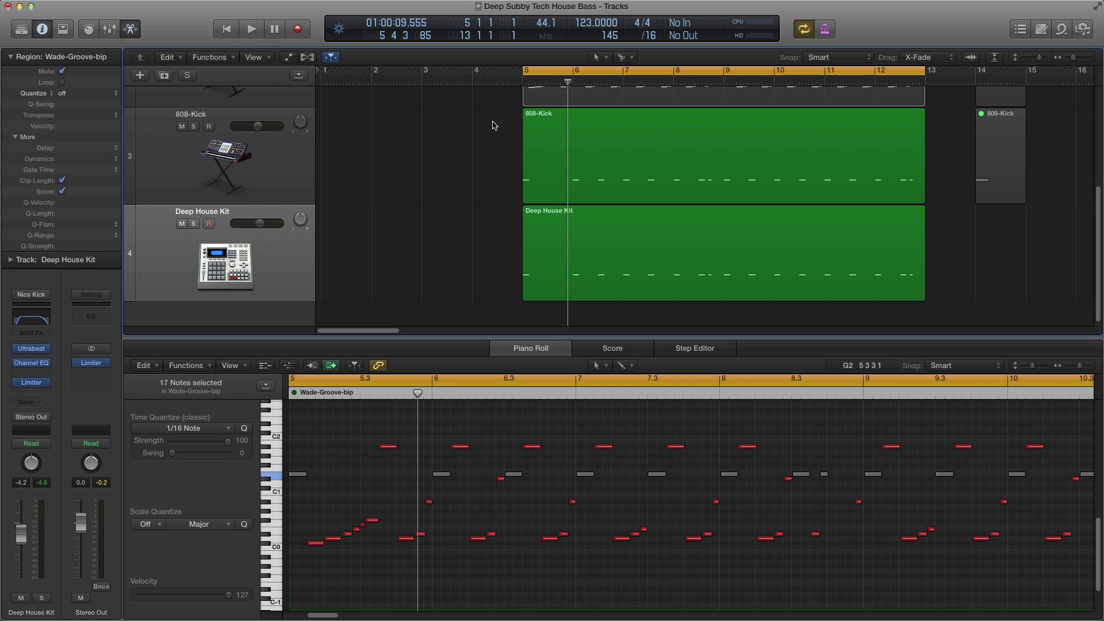
scroll(473, 170, "up", 3)
scroll(473, 171, "down", 2)
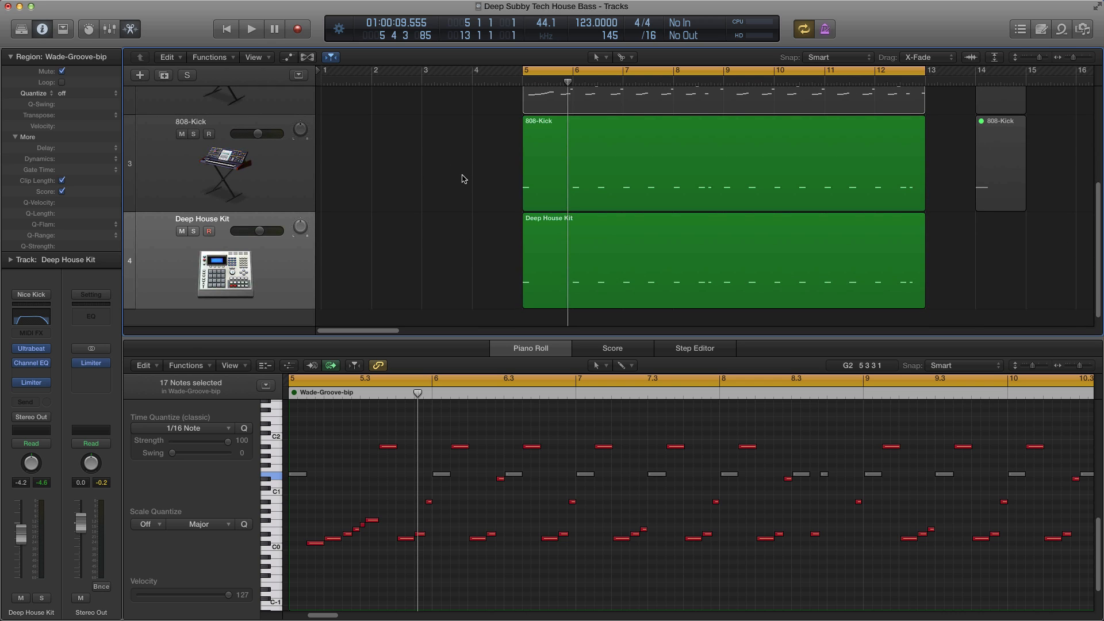
key("space")
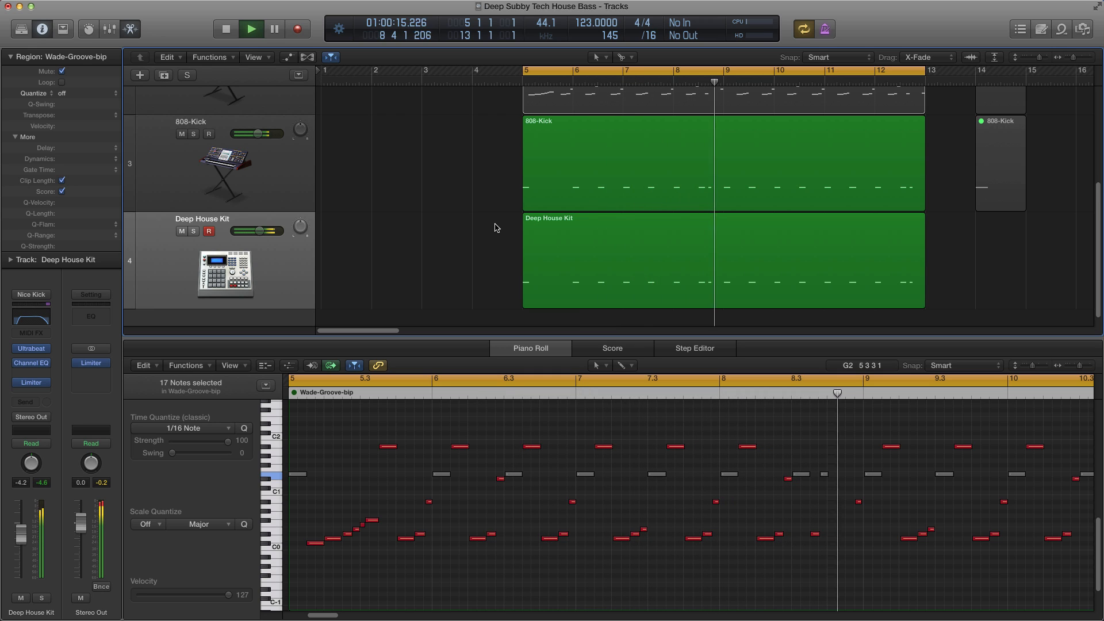
key("space")
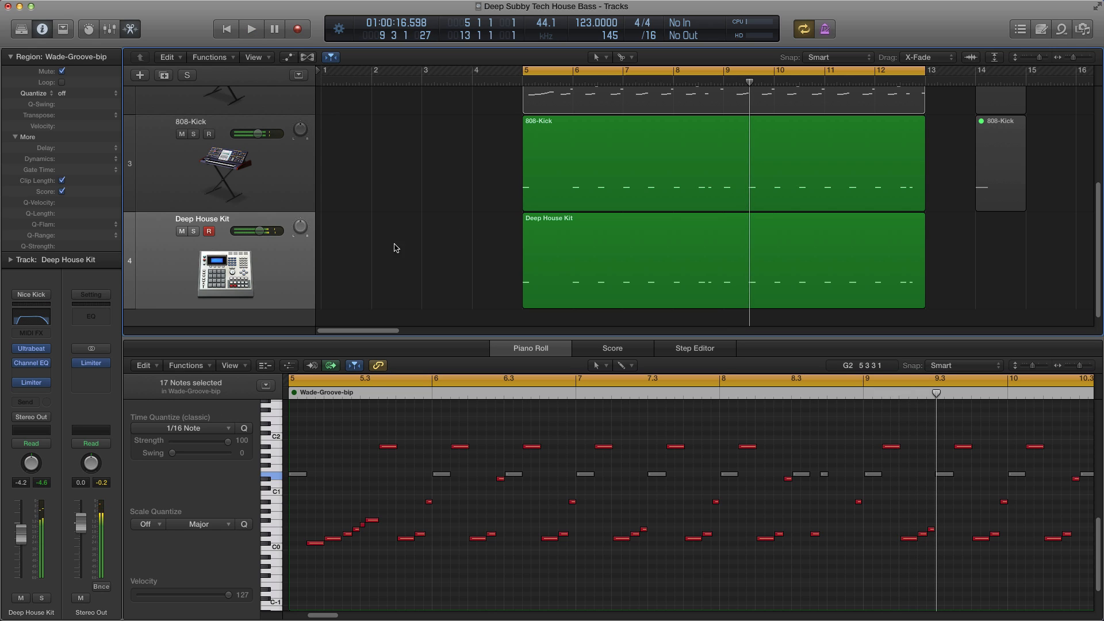
- Select the Deep House Kit track and check its Channel EQ curve
left_click(298, 264)
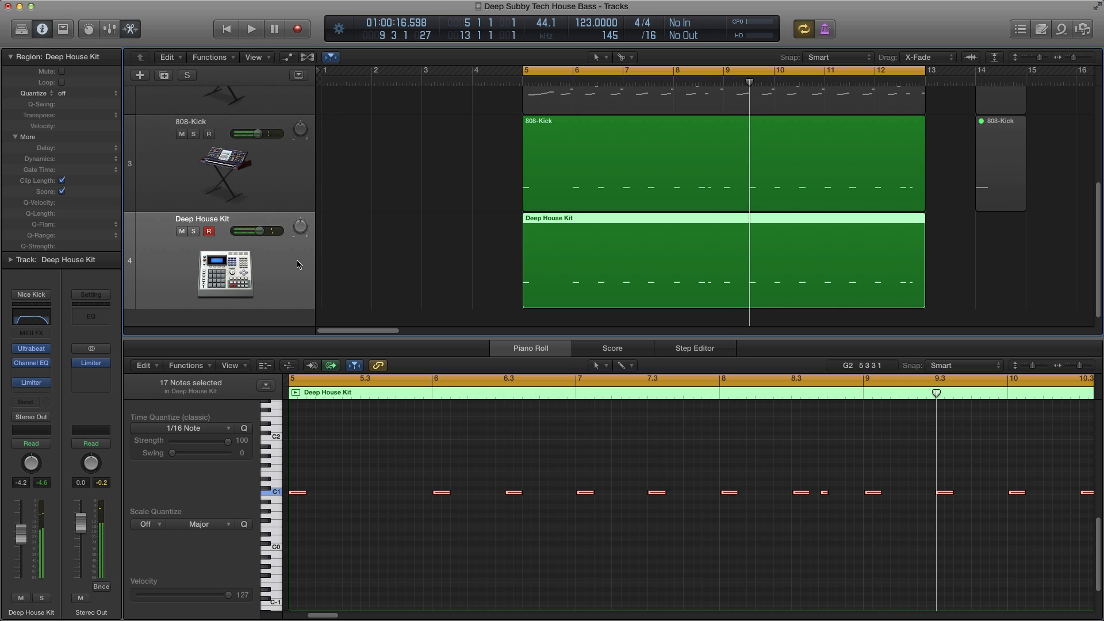
left_click(36, 318)
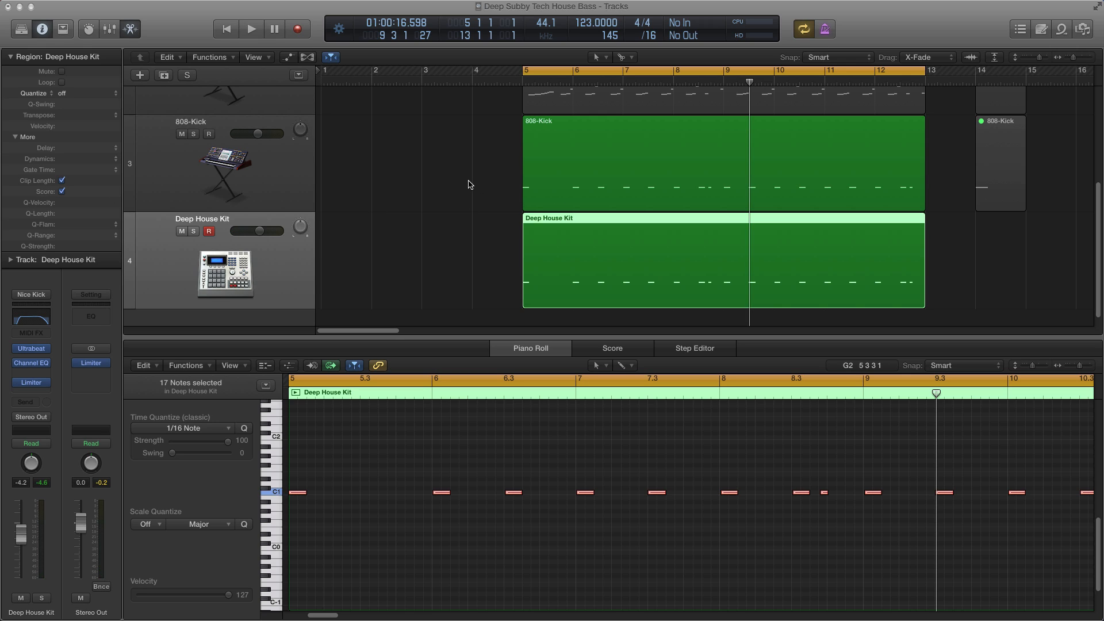
- Unmute the Wade-Groove-bip region, clear its note selection, and play it together with the 808-Kick and Deep House Kit layers
scroll(442, 191, "up", 5)
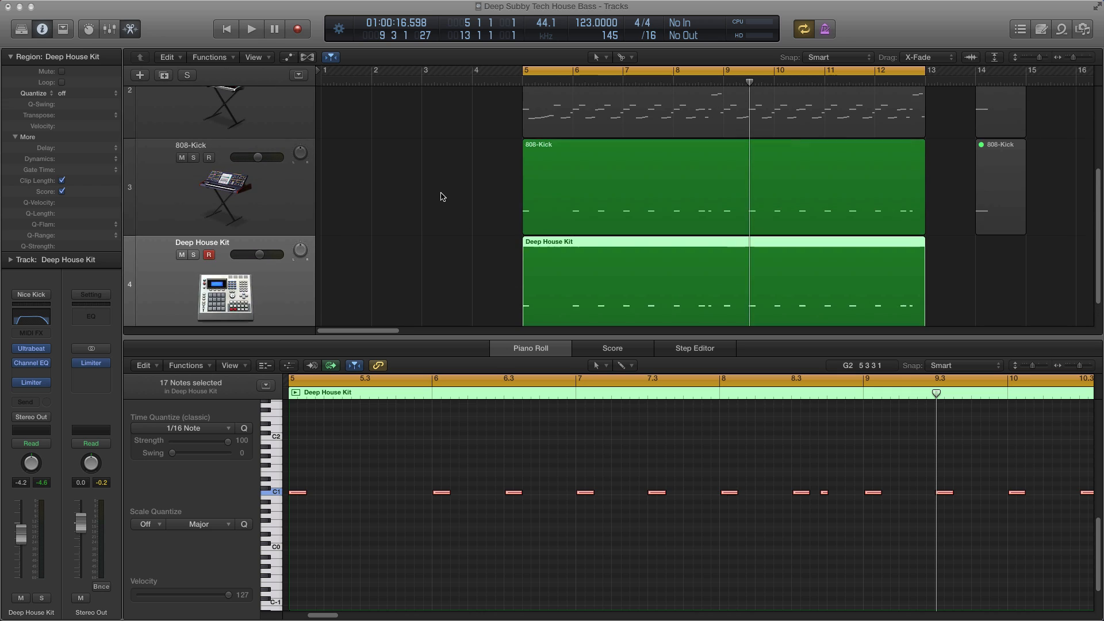
left_click_drag(405, 194, 586, 198)
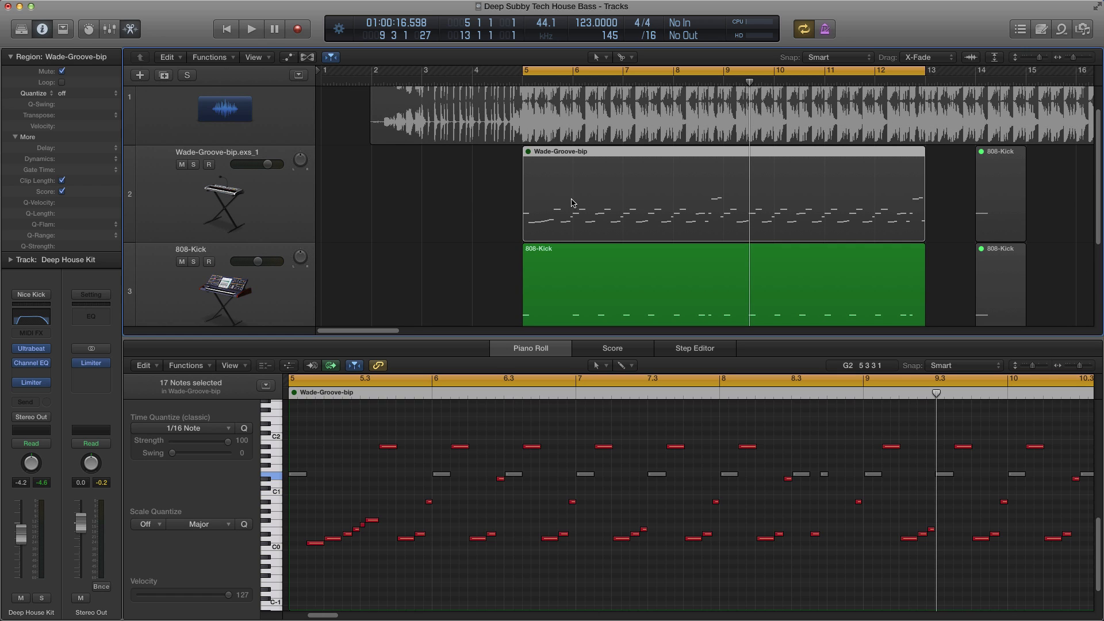
key("ctrl+m")
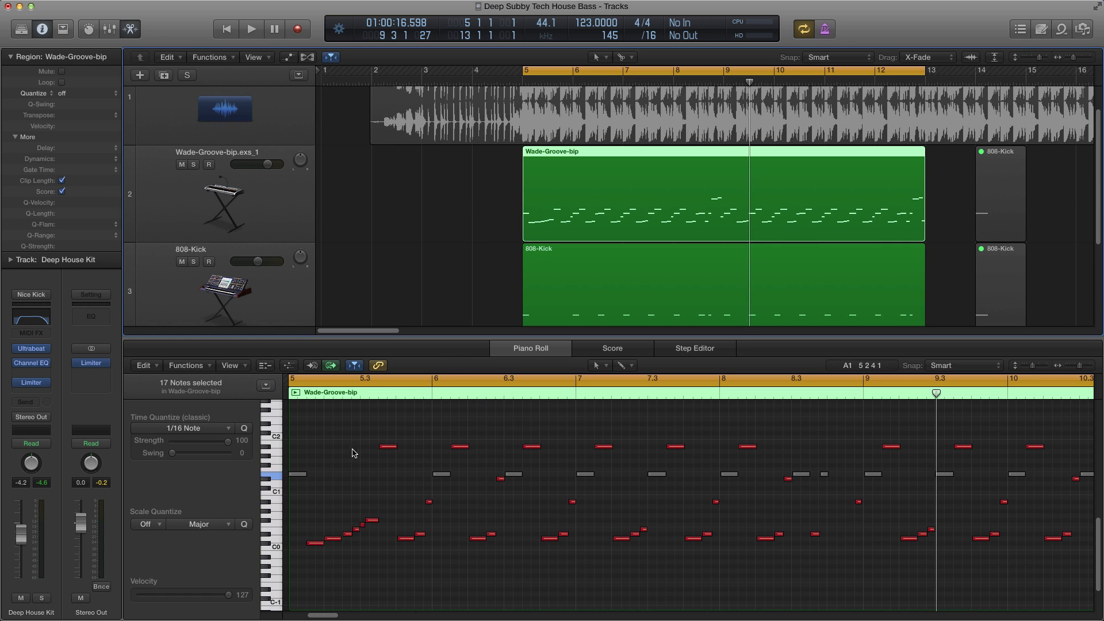
left_click(331, 484)
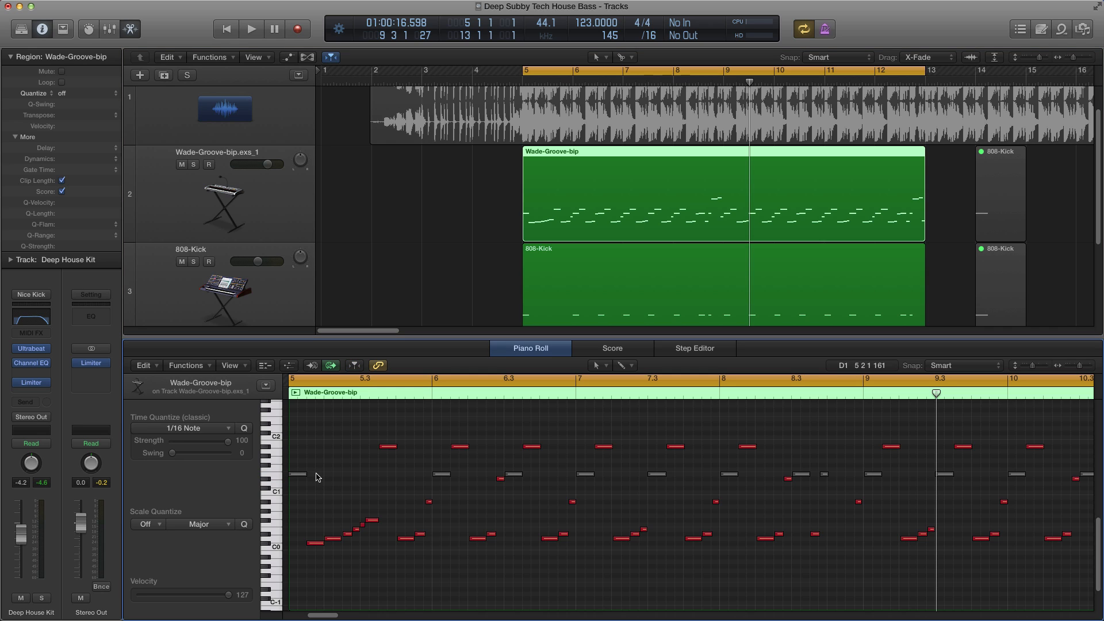
key("space")
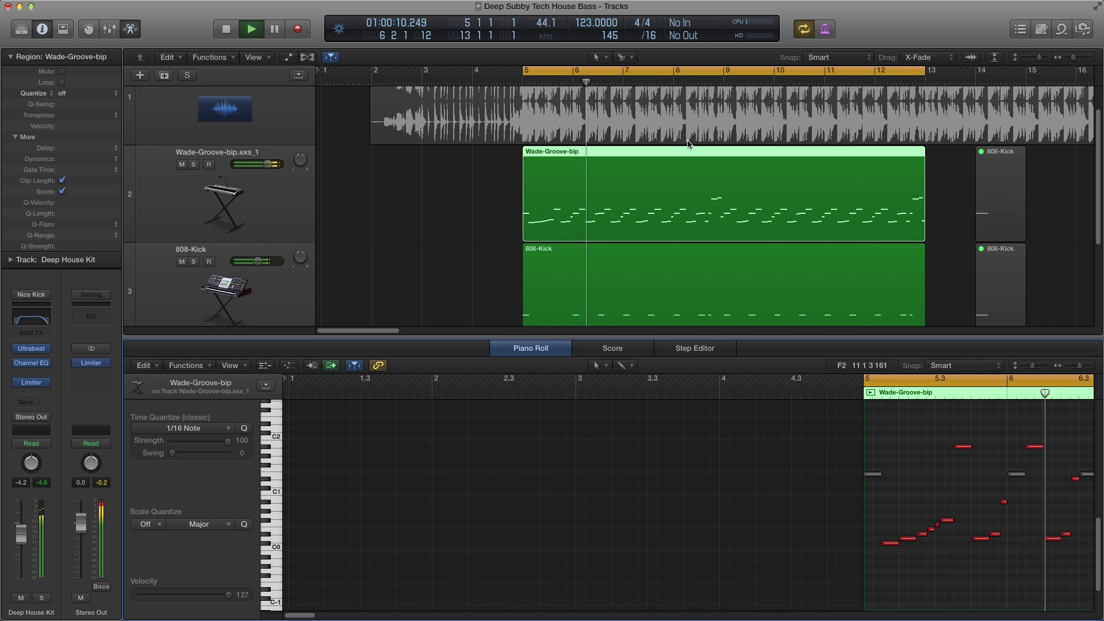
key("space")
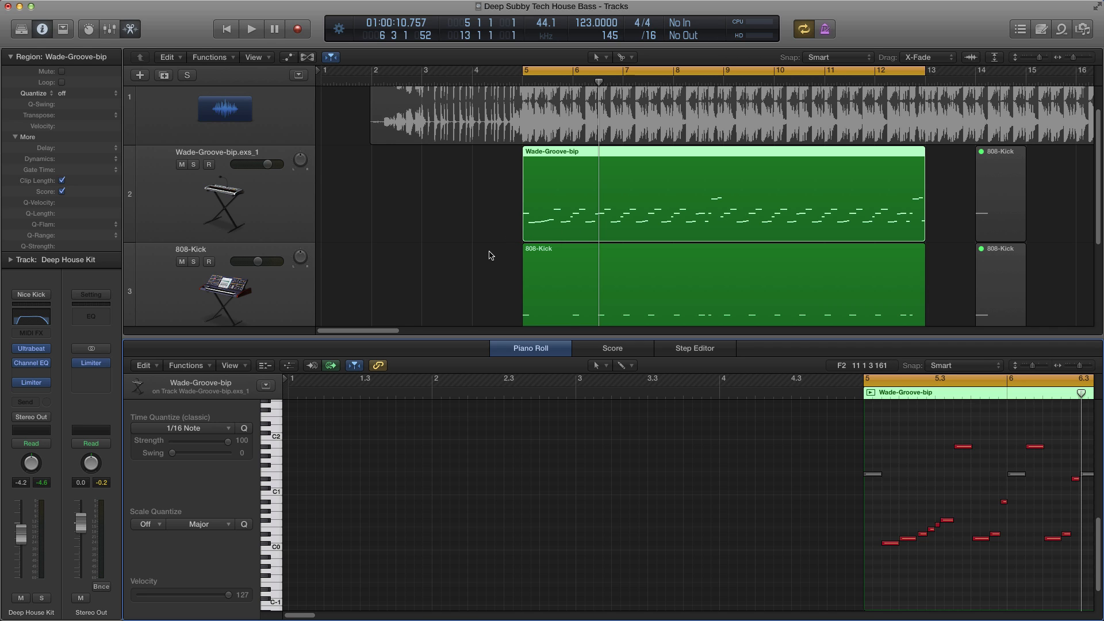
- Reselect the Wade-Groove-bip region with no notes selected and examine its unmuted notes up to C3 in the Piano Roll
scroll(487, 225, "down", 5)
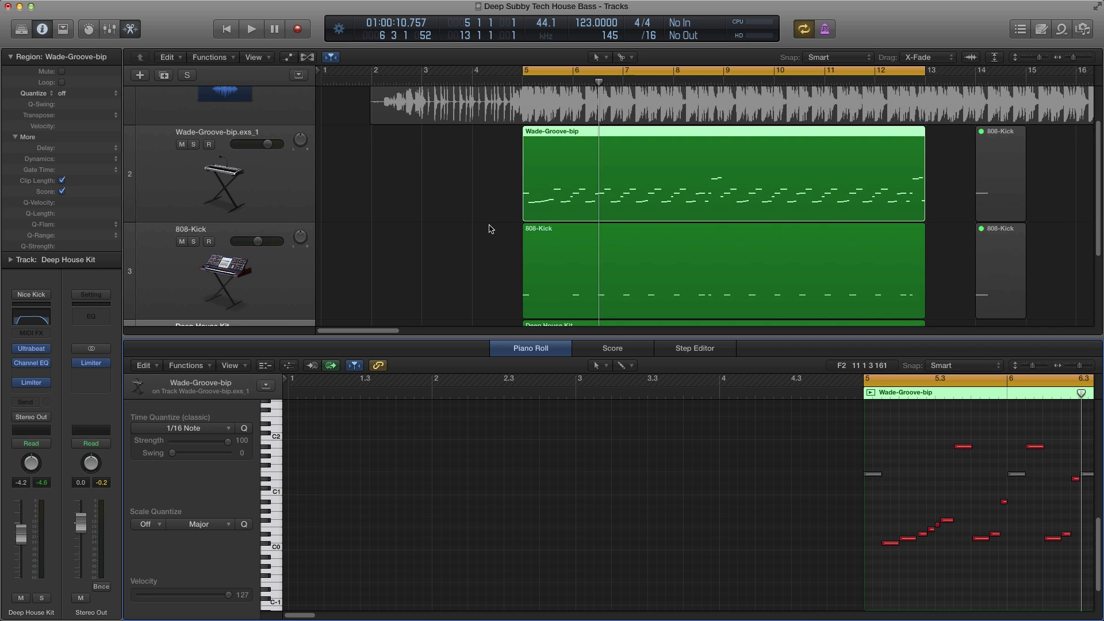
scroll(489, 226, "up", 6)
left_click_drag(473, 216, 580, 211)
left_click(377, 477)
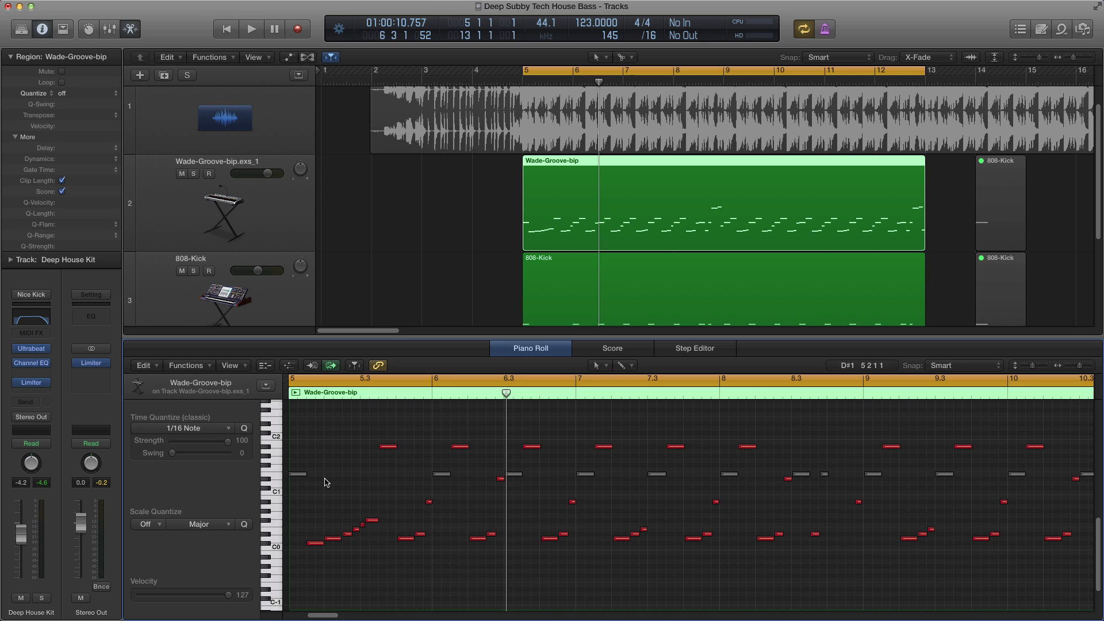
scroll(337, 486, "up", 2)
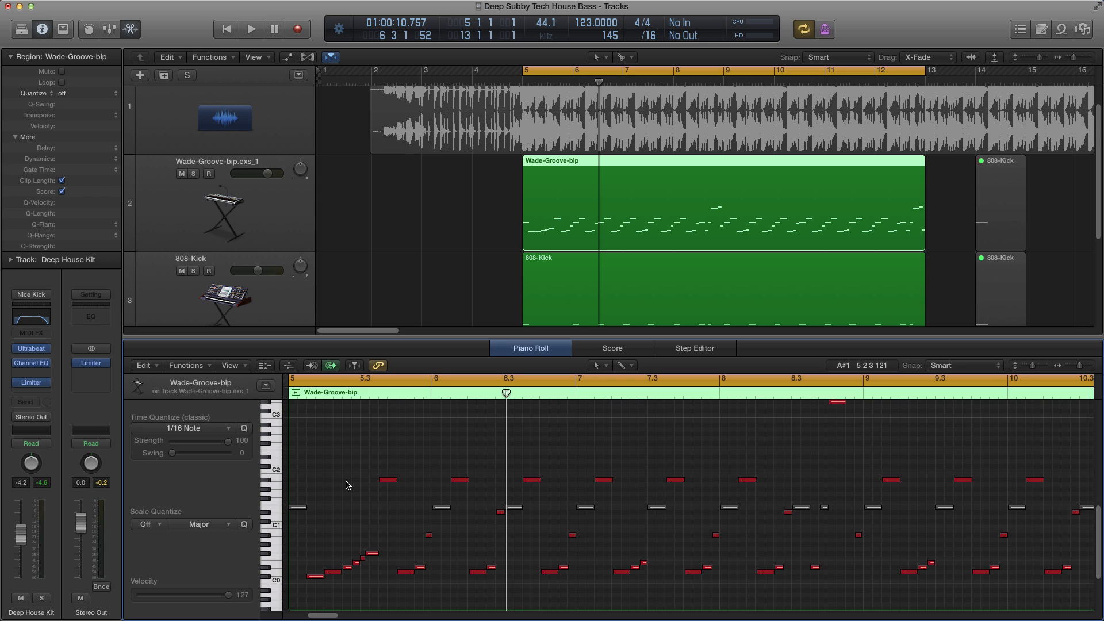